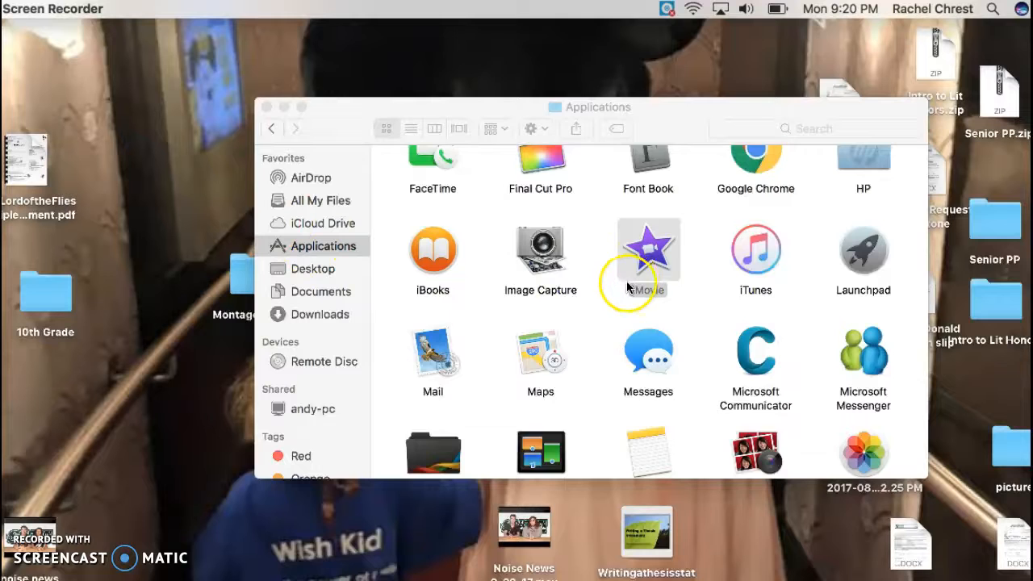
Open iMovie from the Applications folder.
scroll(628, 287, down, 2)
scroll(628, 276, up, 2)
click(667, 253)
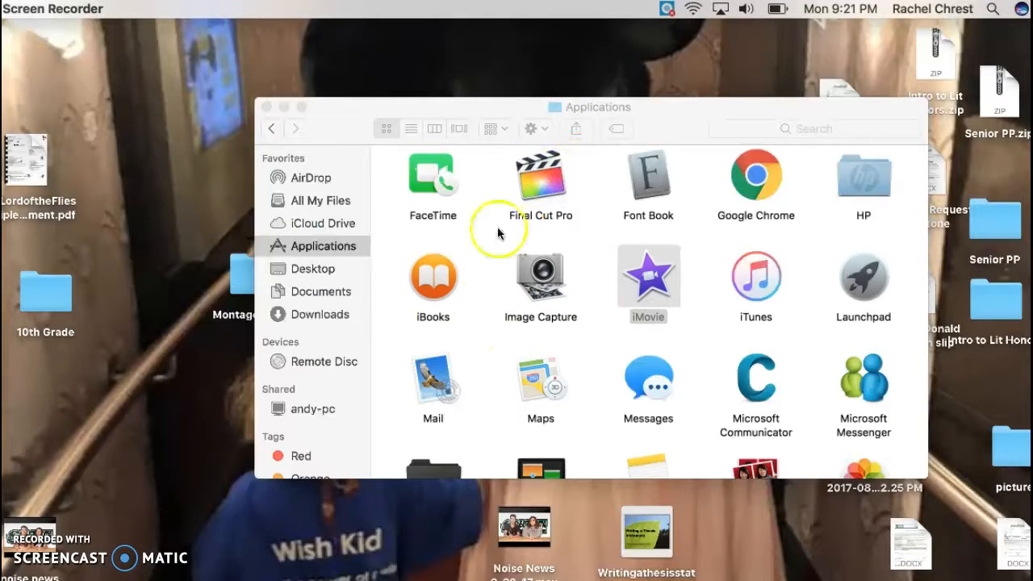
double_click(654, 288)
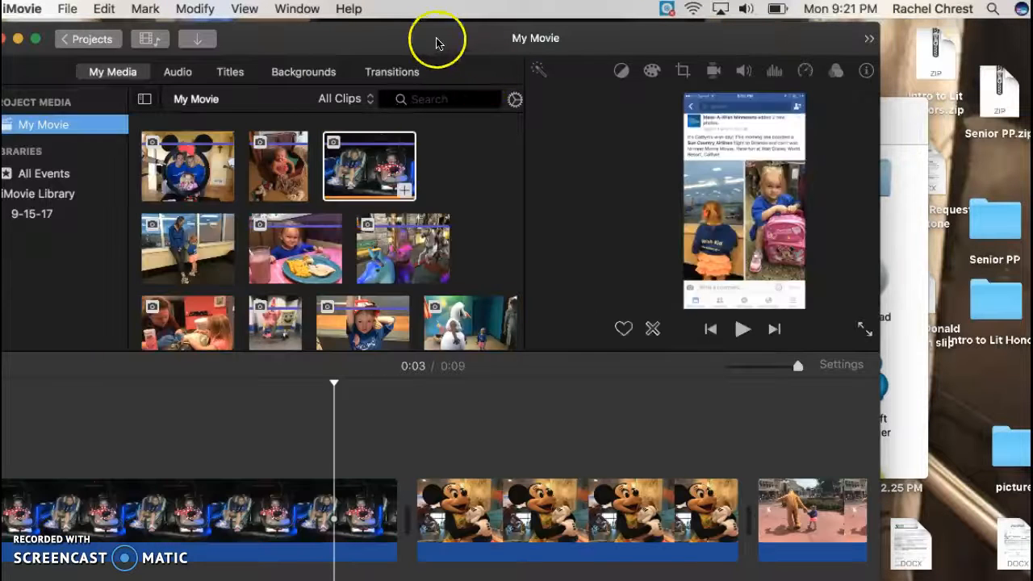
Go back to the project list, keeping the open project's name as My Movie.
drag(438, 39, 468, 39)
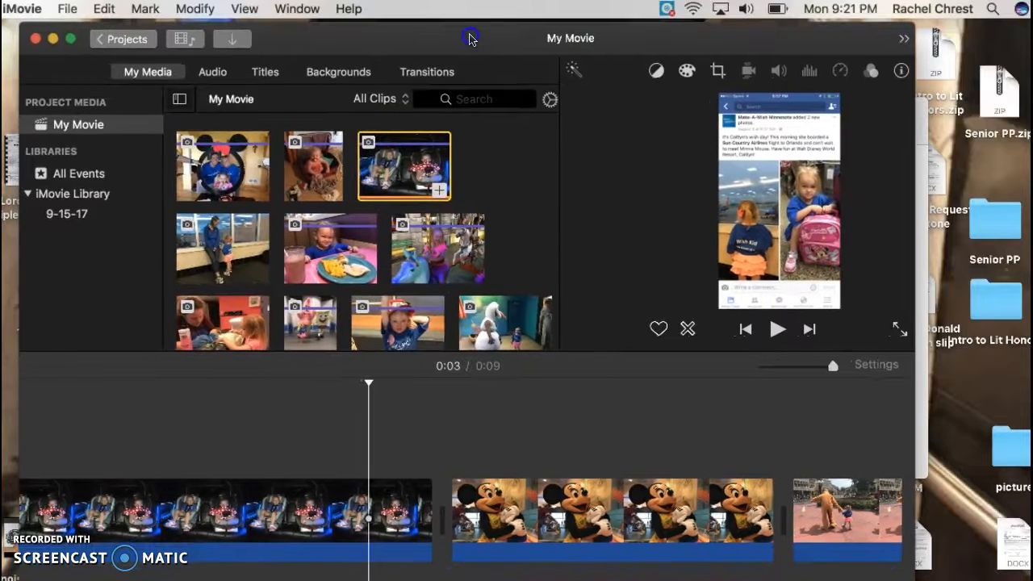
scroll(395, 274, down, 5)
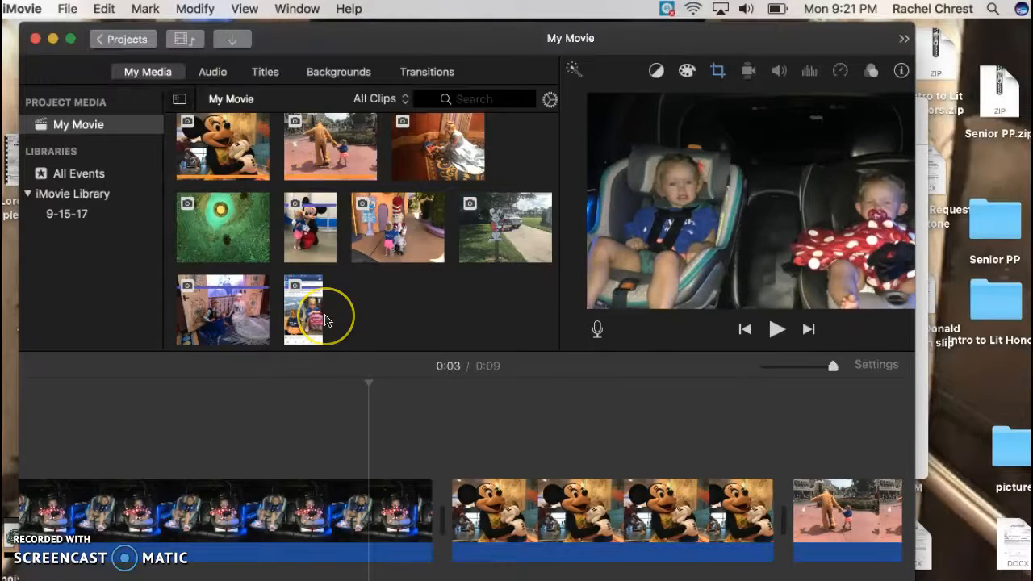
click(325, 320)
click(82, 180)
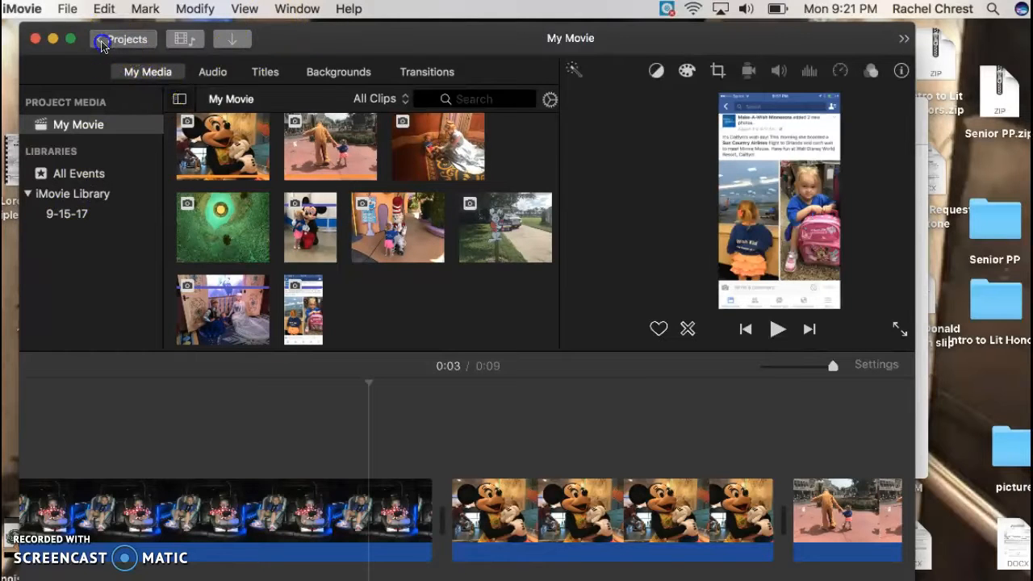
click(101, 42)
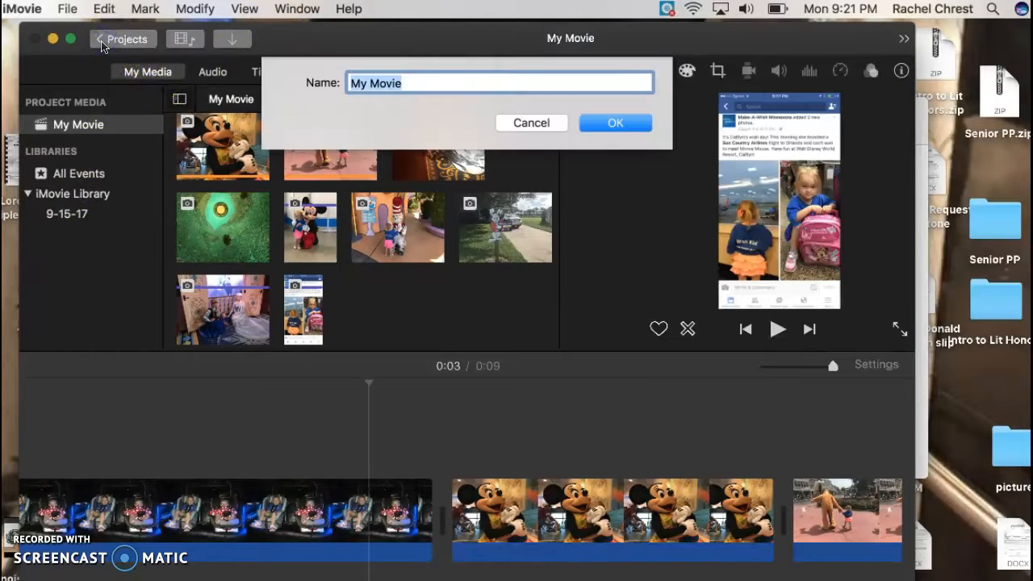
click(599, 122)
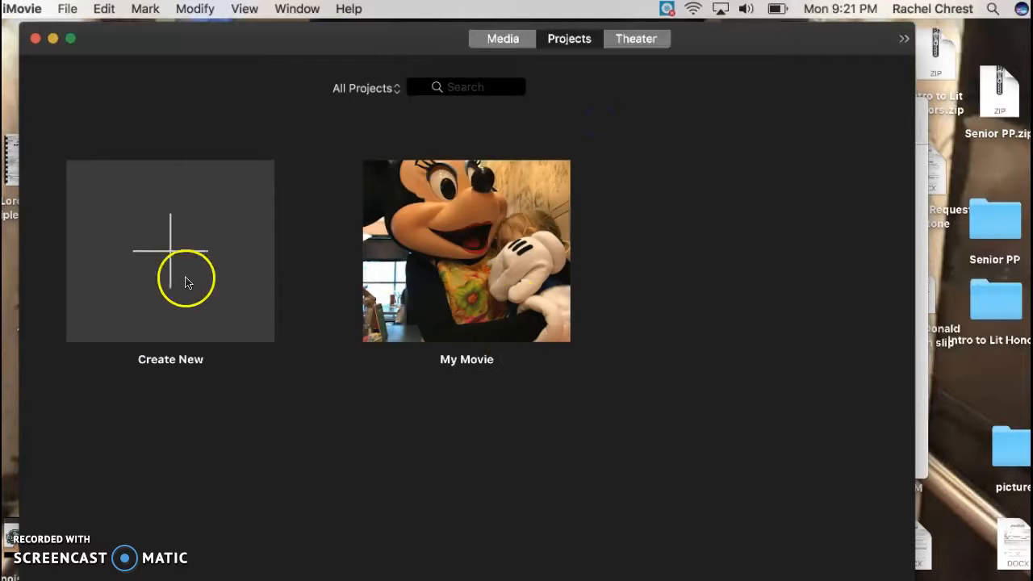
Create a new movie project.
click(180, 248)
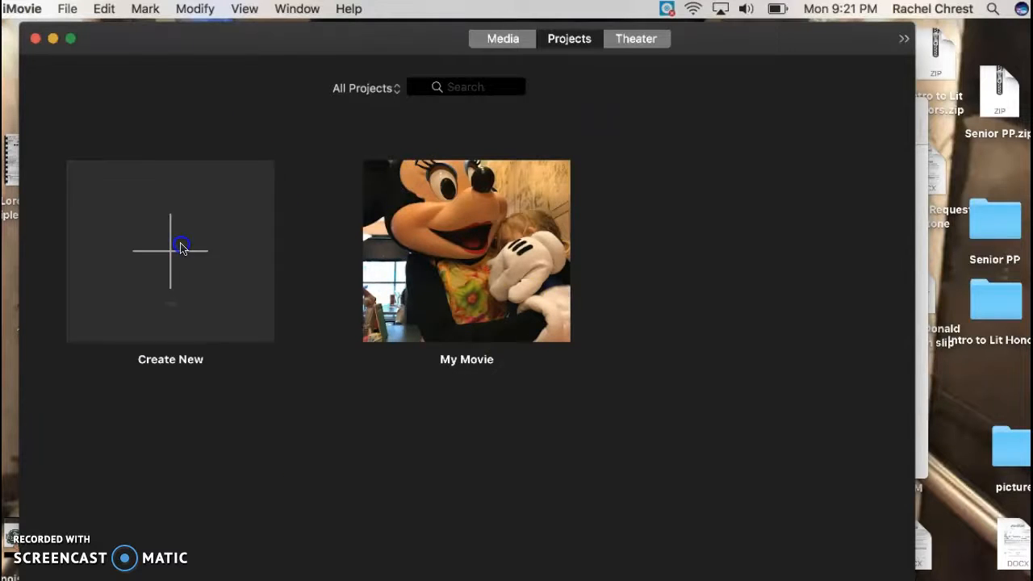
click(97, 337)
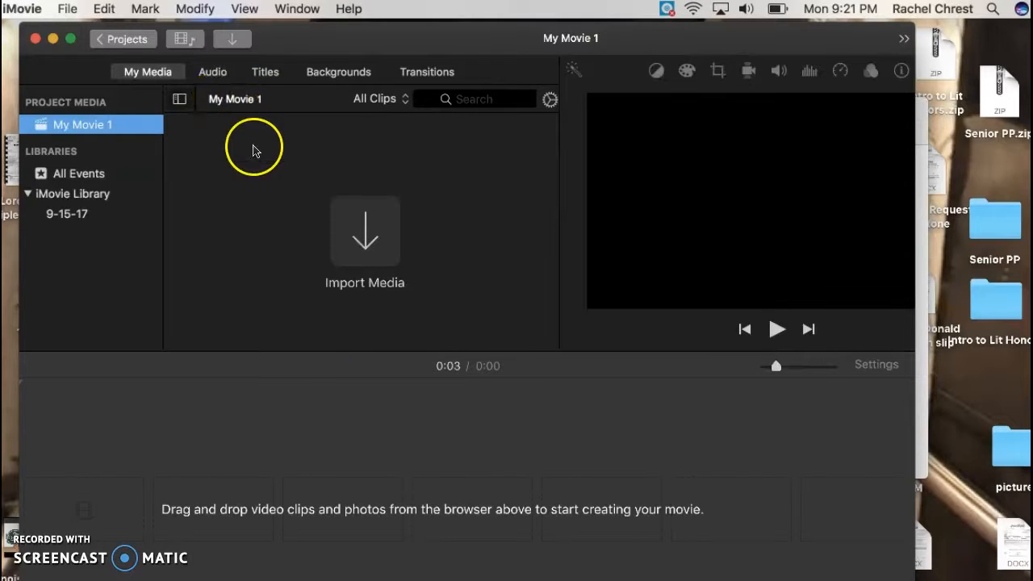
click(246, 105)
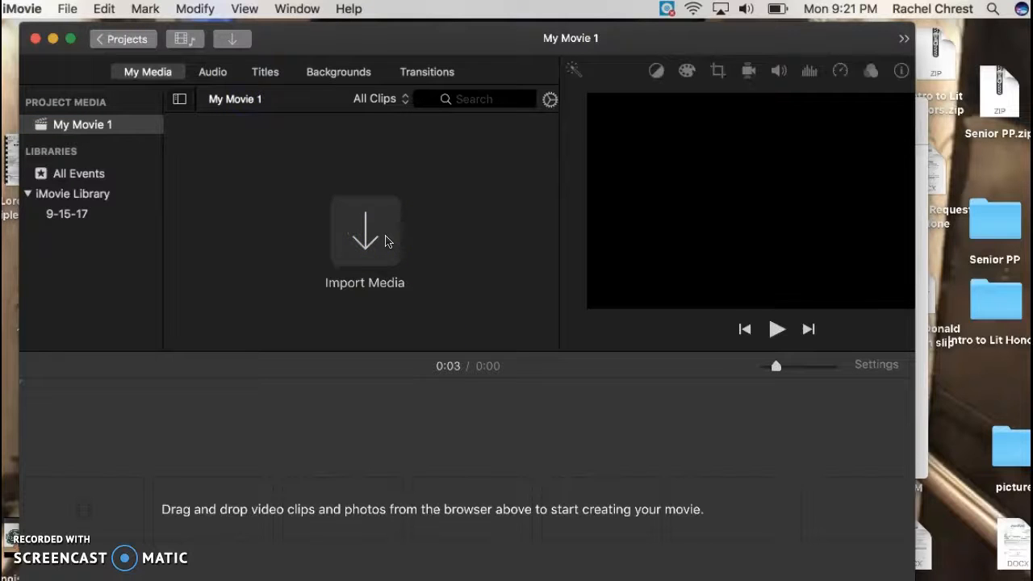
Import all photos from the Montage Photos folder into the project media.
click(361, 240)
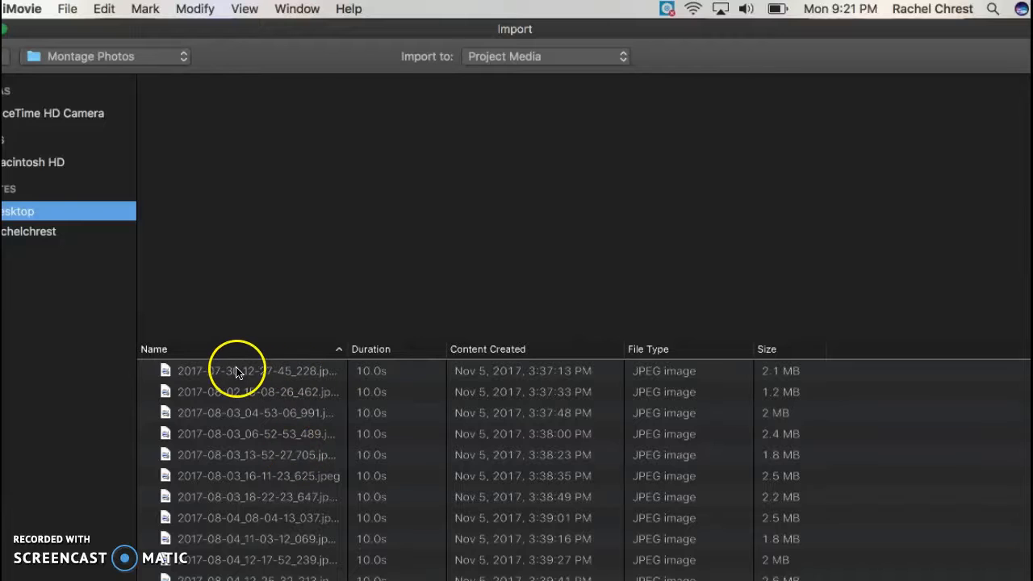
click(238, 373)
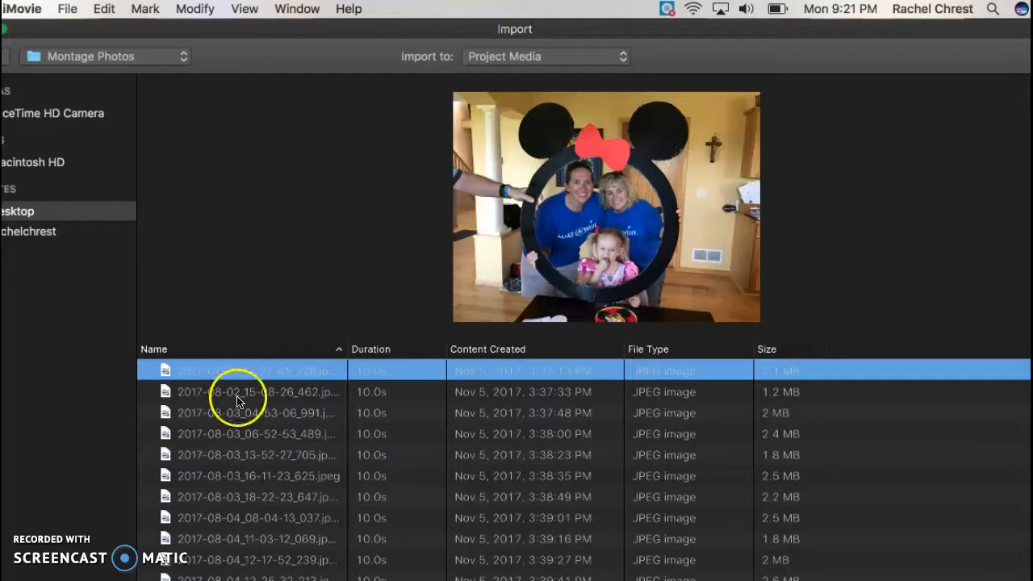
scroll(226, 564, down, 10)
scroll(222, 557, up, 10)
scroll(223, 555, down, 6)
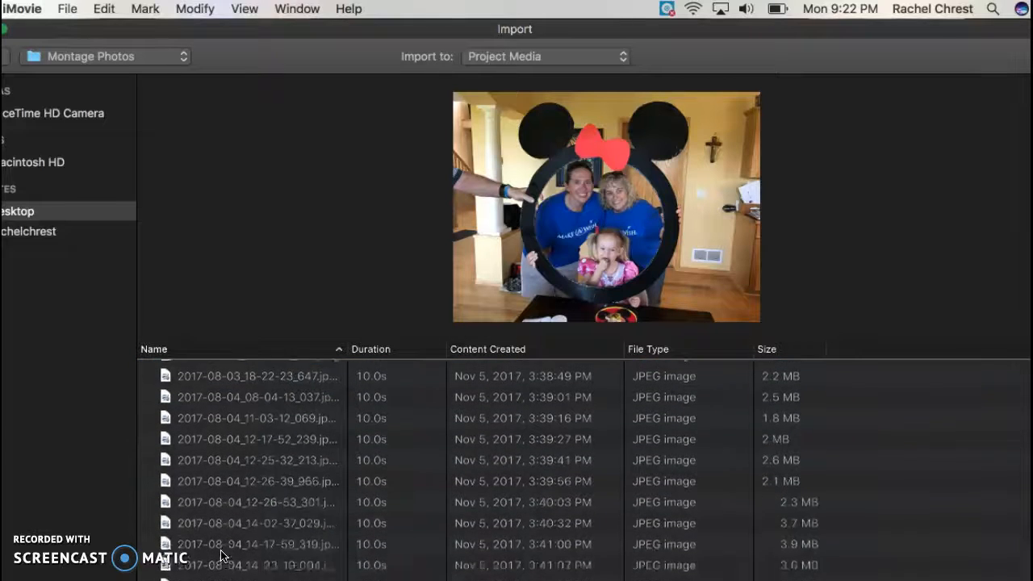
scroll(223, 555, down, 2)
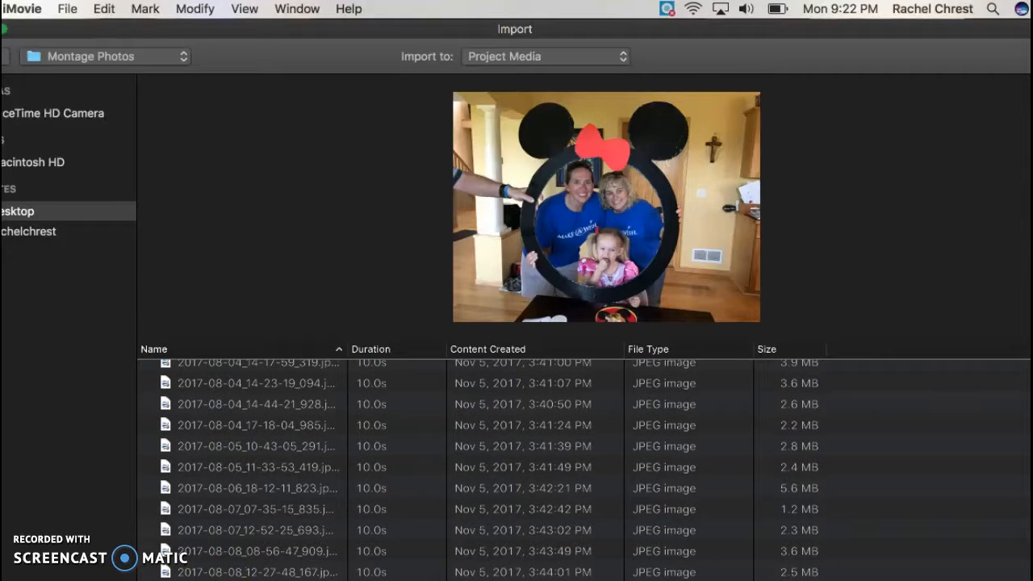
key(super+a)
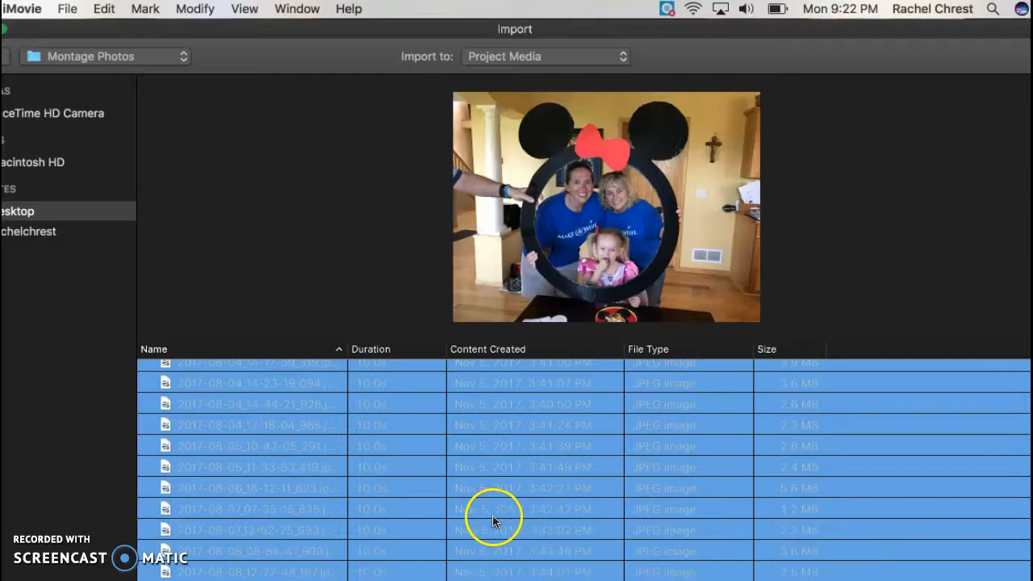
scroll(960, 497, up, 6)
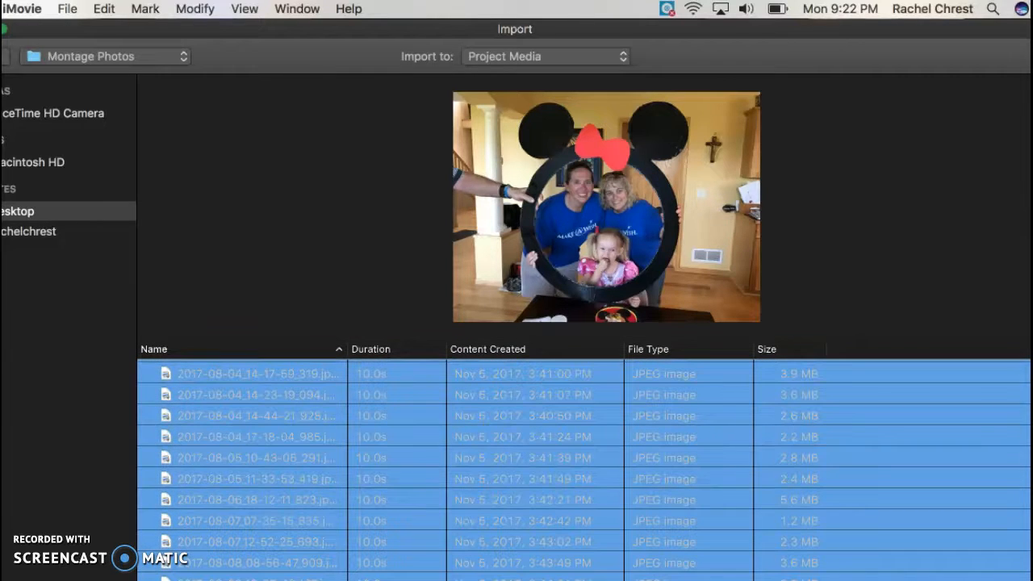
key(Return)
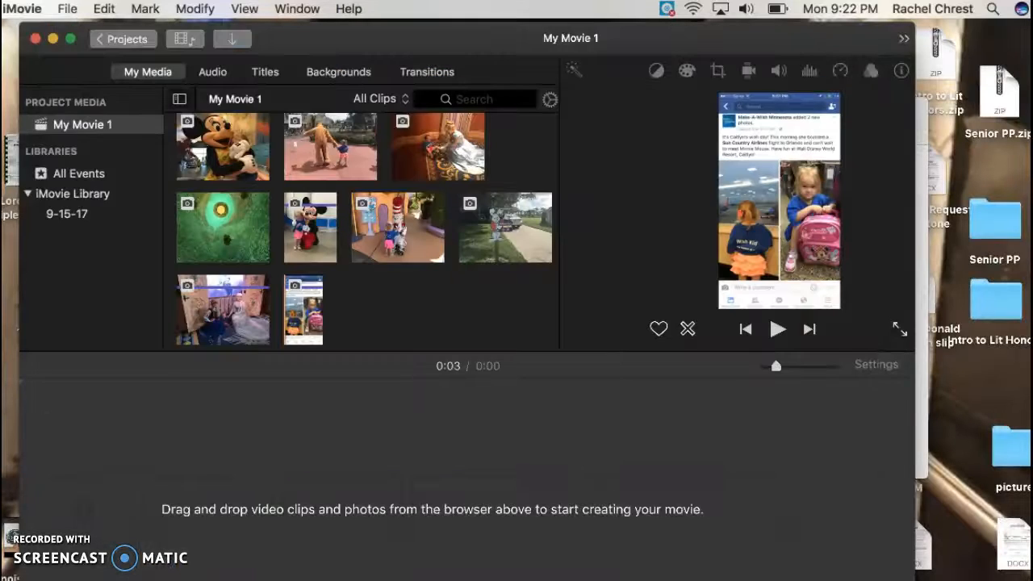
Browse the imported photos in the media browser.
click(242, 150)
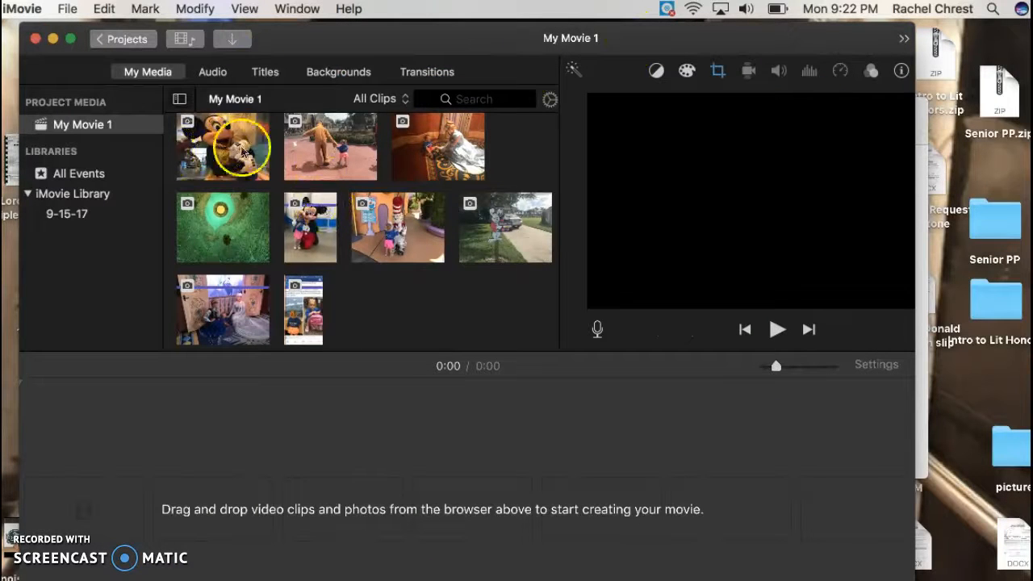
scroll(272, 196, up, 10)
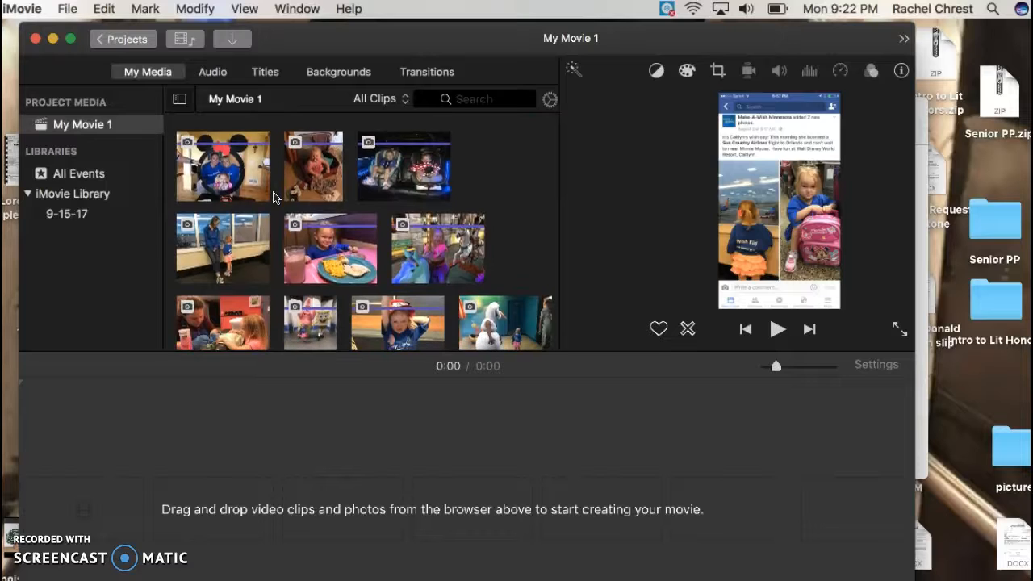
scroll(272, 196, down, 5)
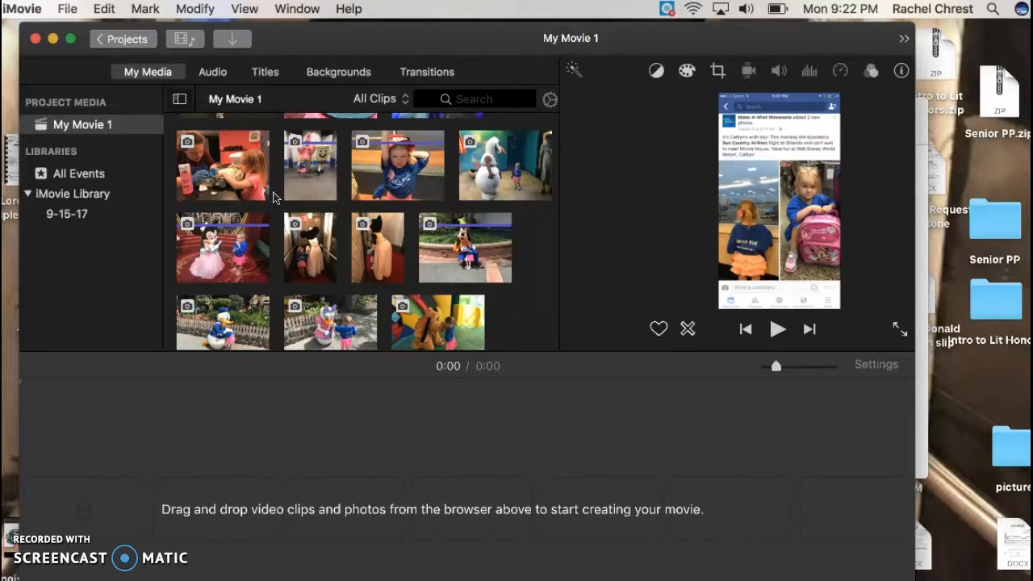
scroll(272, 196, up, 5)
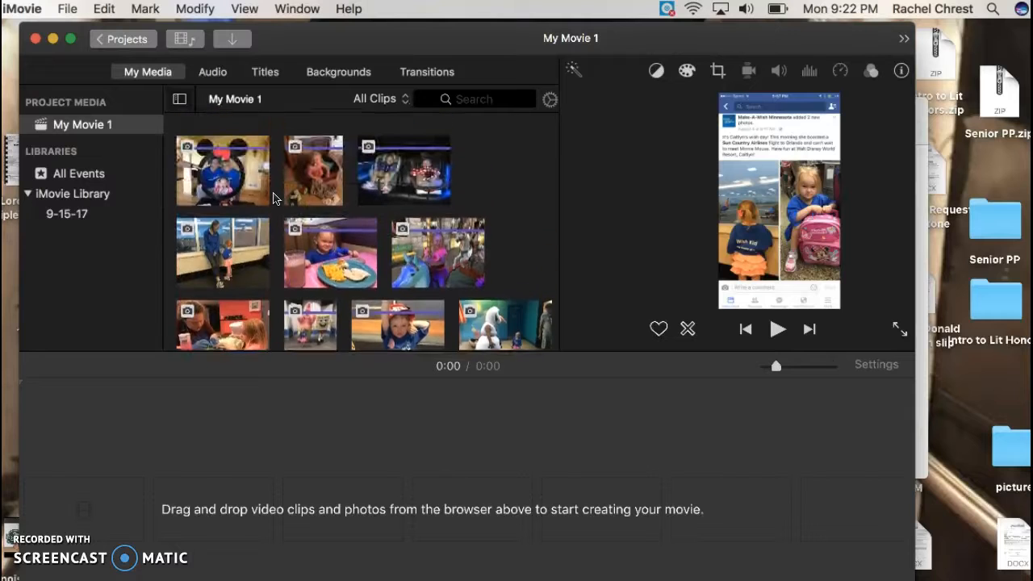
click(246, 149)
click(277, 253)
scroll(278, 257, down, 3)
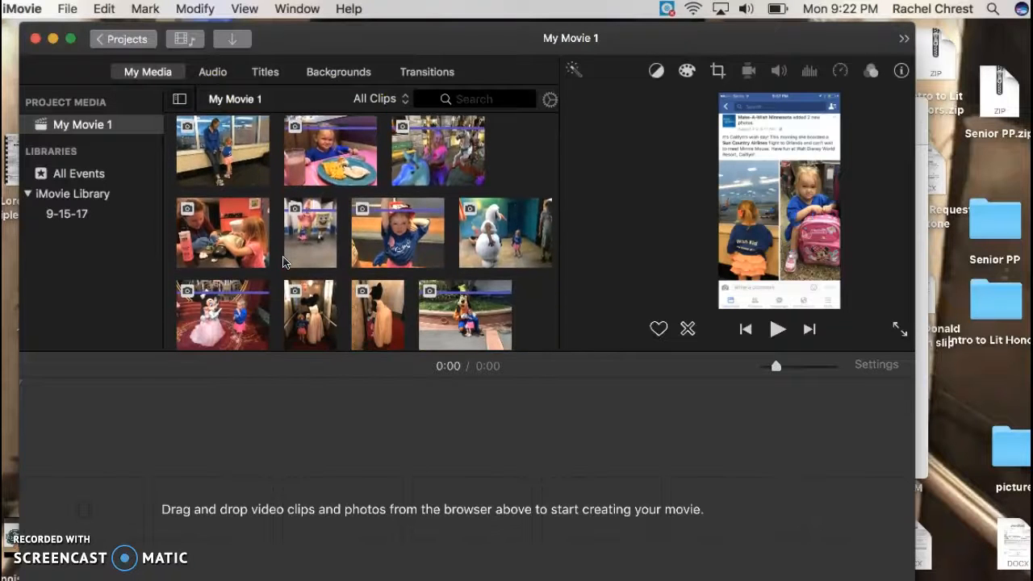
scroll(282, 261, down, 5)
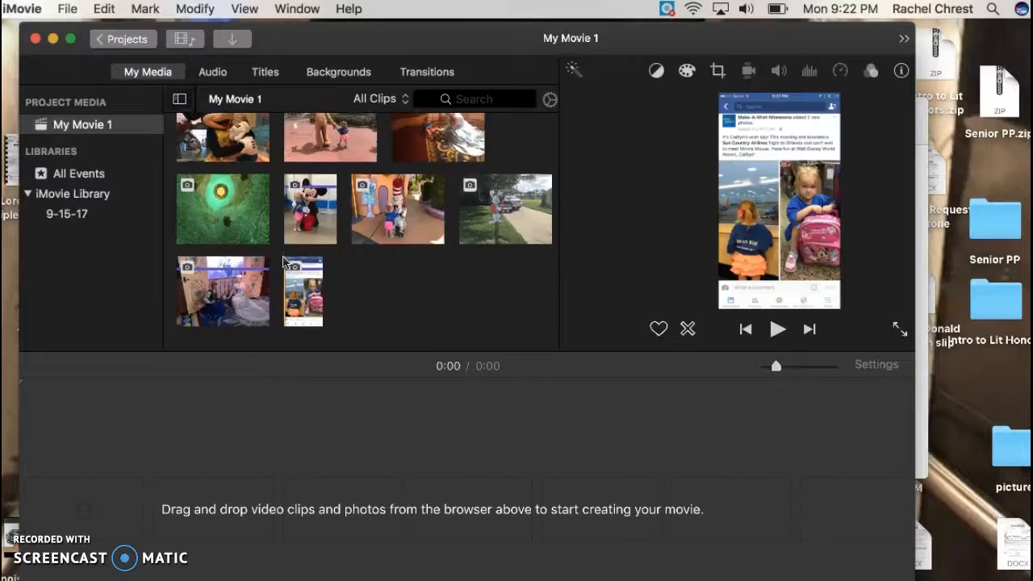
scroll(283, 260, up, 5)
click(480, 295)
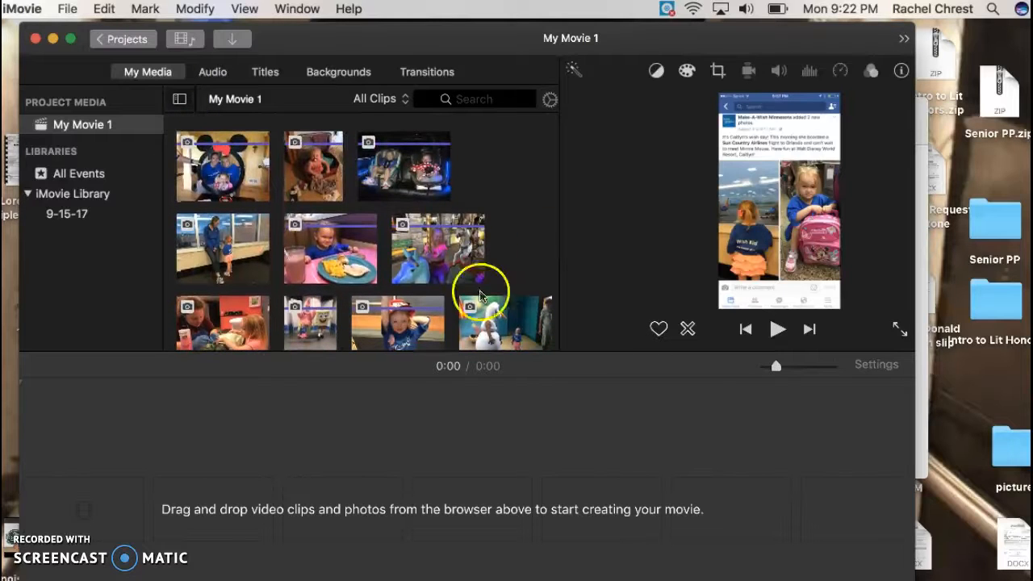
Add the car-seat video clip of the two girls to the timeline.
click(414, 152)
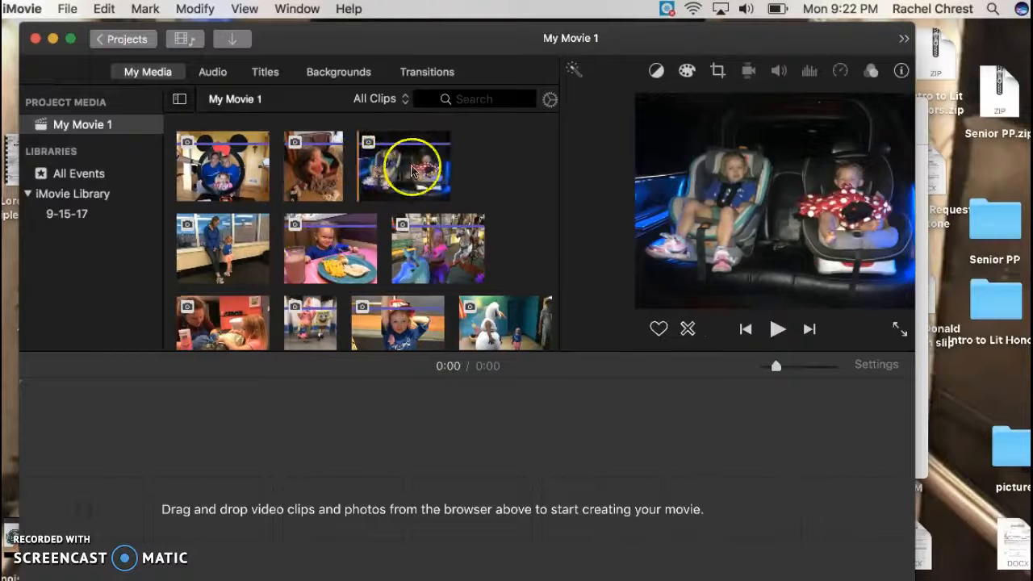
drag(293, 330, 312, 299)
drag(413, 179, 79, 452)
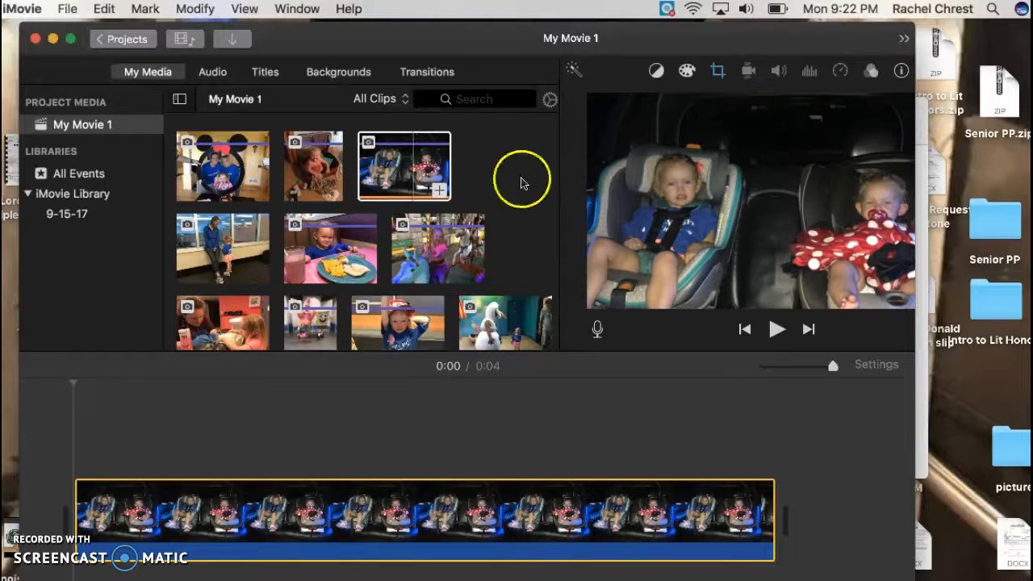
Append the photo of the woman and girl by the airport windows to the timeline.
drag(192, 256, 803, 504)
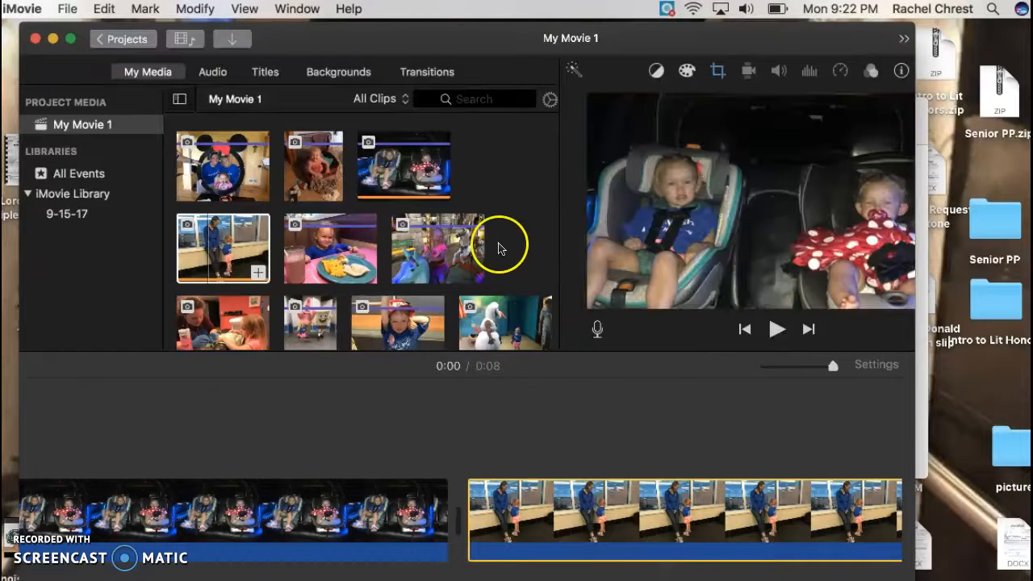
scroll(519, 242, down, 4)
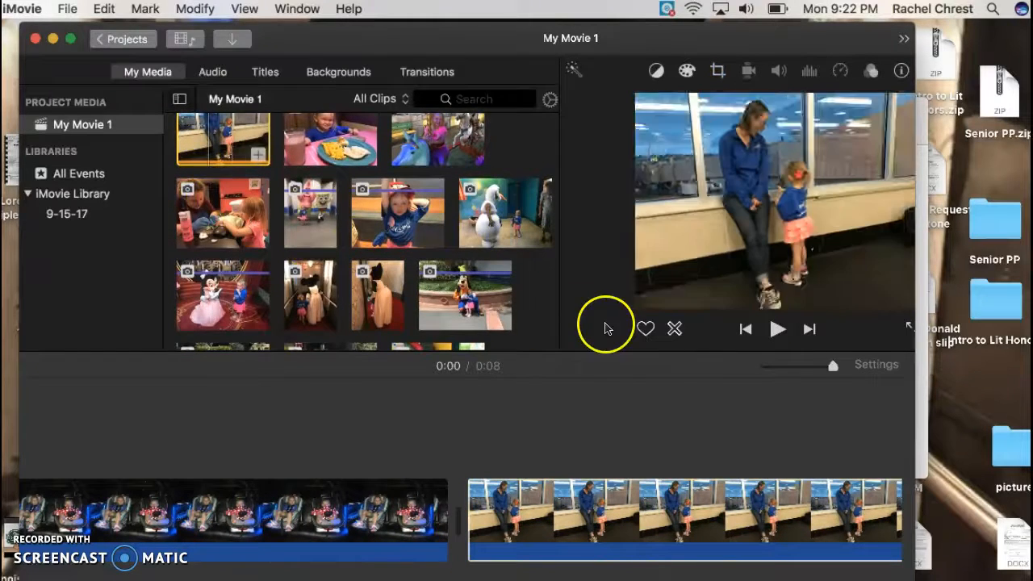
scroll(621, 517, right, 10)
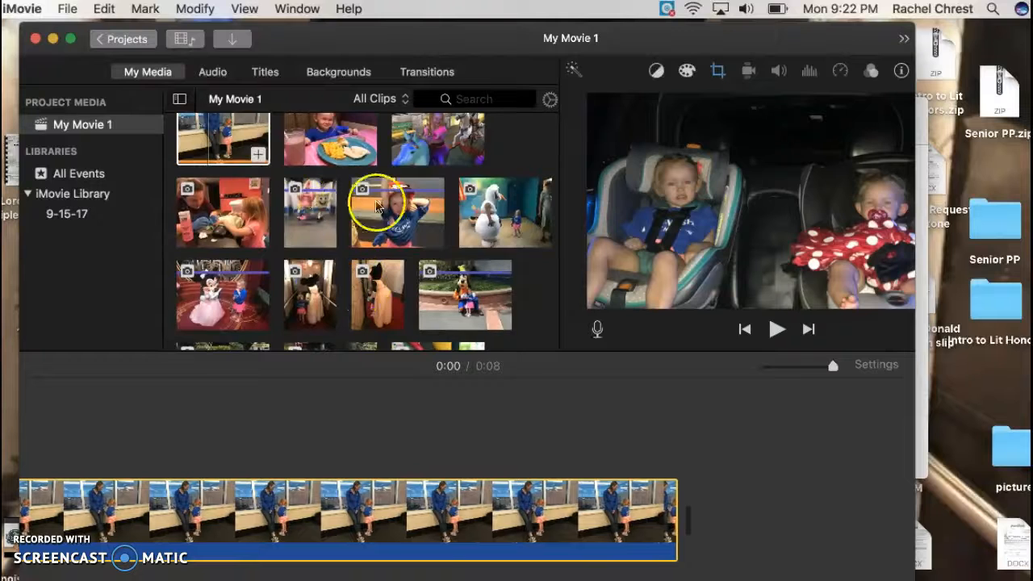
Add the photos of the girl with hands on her hat and the girl at the table to the timeline.
drag(392, 223, 715, 494)
drag(230, 233, 699, 499)
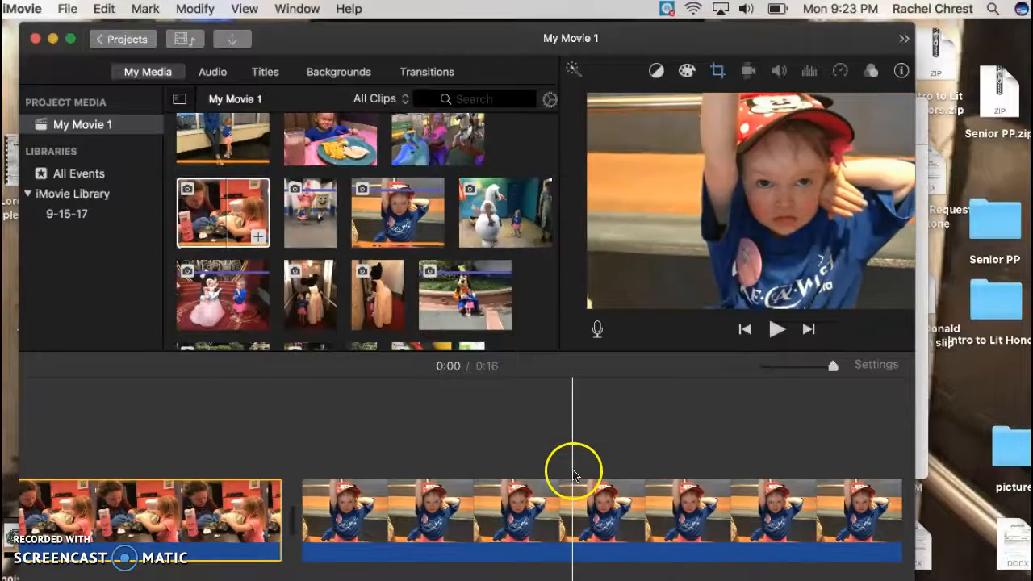
scroll(768, 429, right, 5)
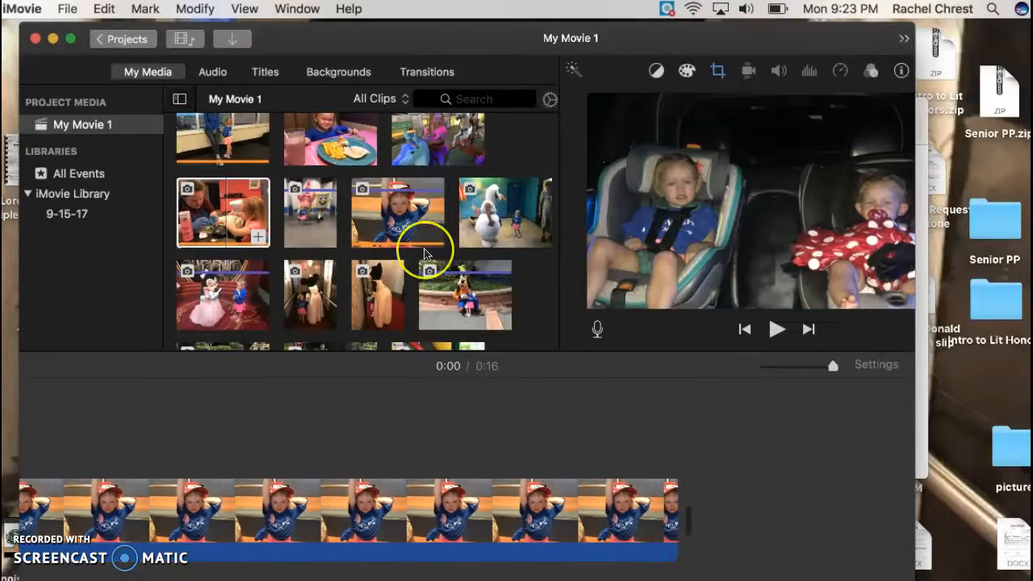
Append the phone screenshot photo to the end of the timeline.
scroll(426, 254, down, 5)
scroll(540, 233, up, 3)
scroll(494, 213, down, 3)
scroll(370, 242, up, 5)
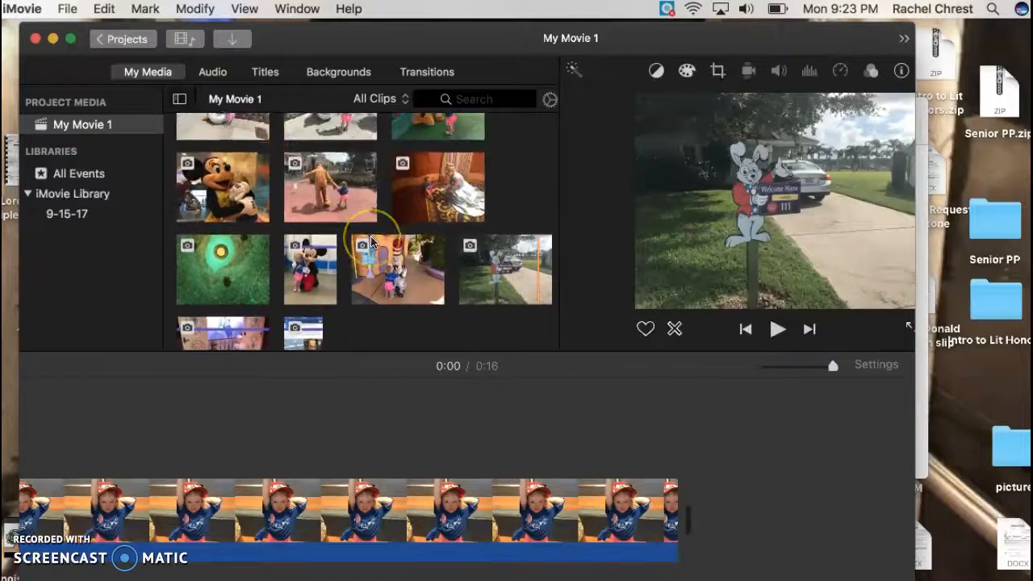
scroll(350, 250, down, 5)
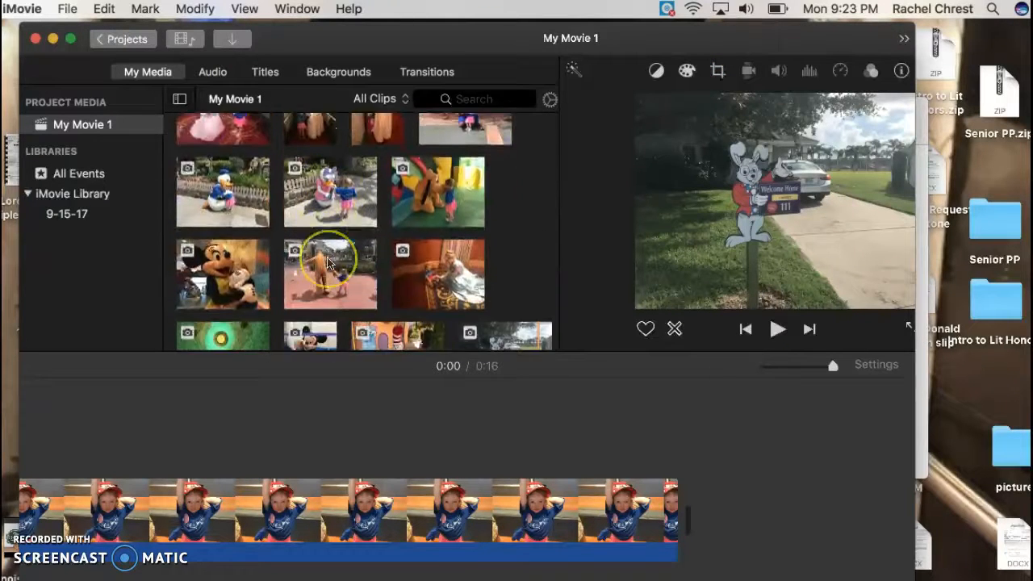
drag(302, 293, 694, 505)
scroll(658, 489, right, 8)
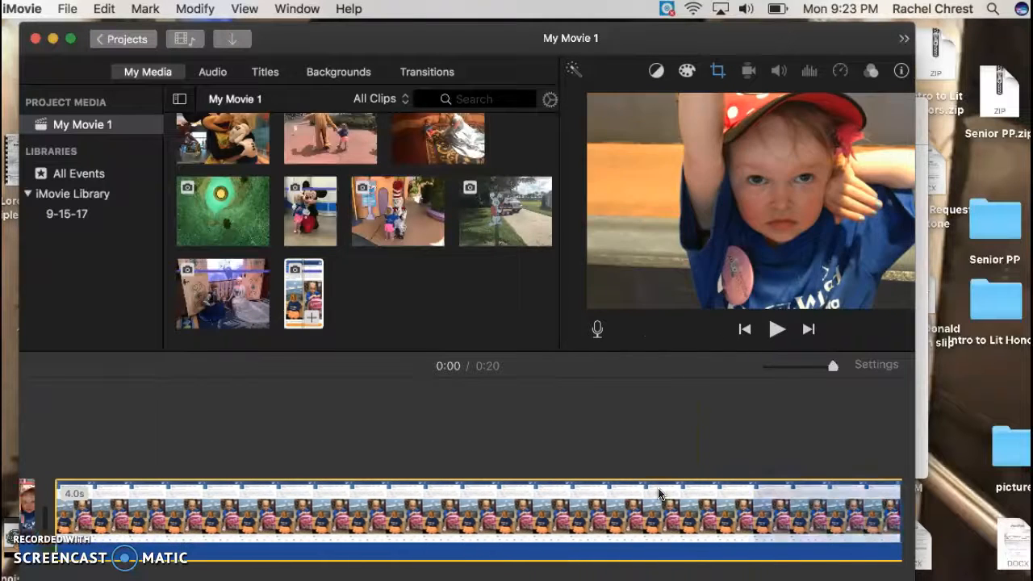
scroll(530, 509, right, 4)
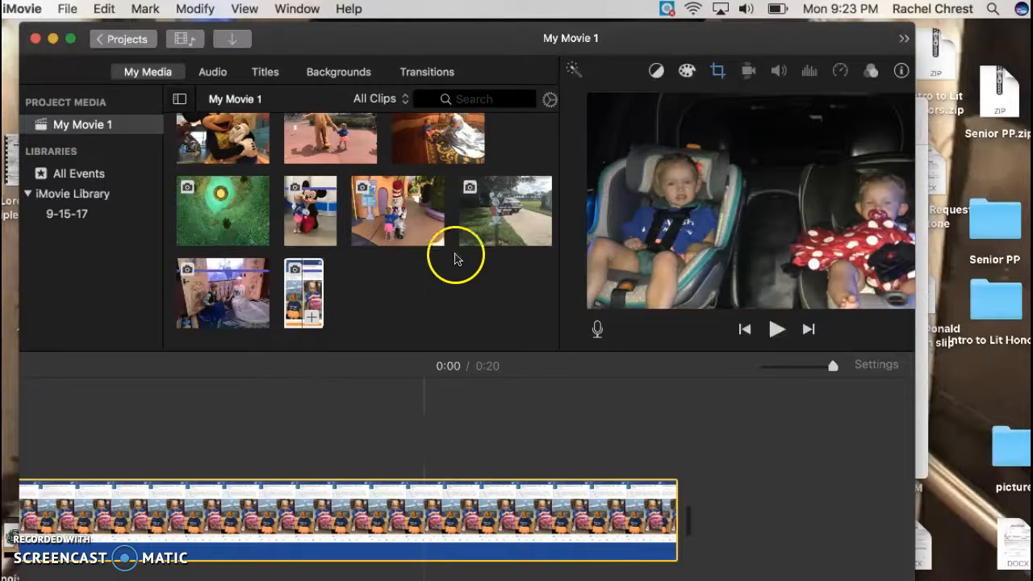
Append the photo of the girl holding Pluto's hand to the end of the timeline.
click(345, 121)
drag(379, 296, 711, 523)
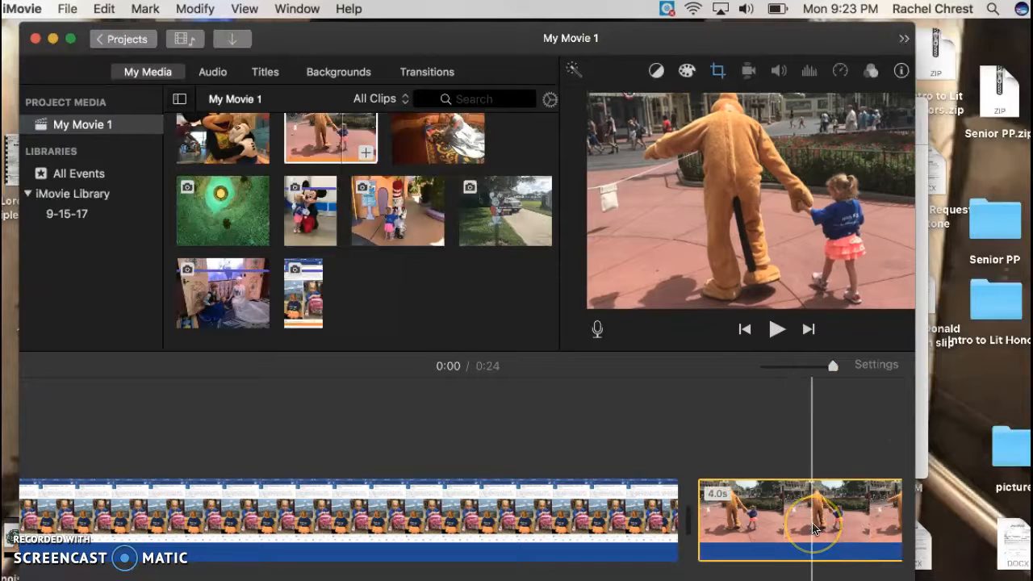
scroll(815, 528, right, 9)
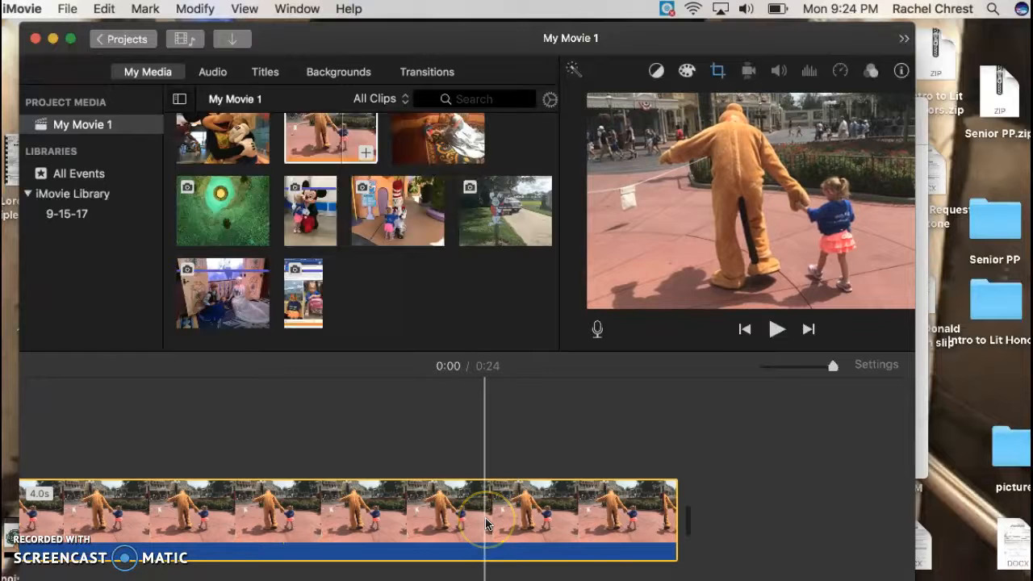
Scroll through the timeline to review the sequence of clips.
scroll(485, 523, left, 10)
scroll(485, 524, left, 10)
click(105, 500)
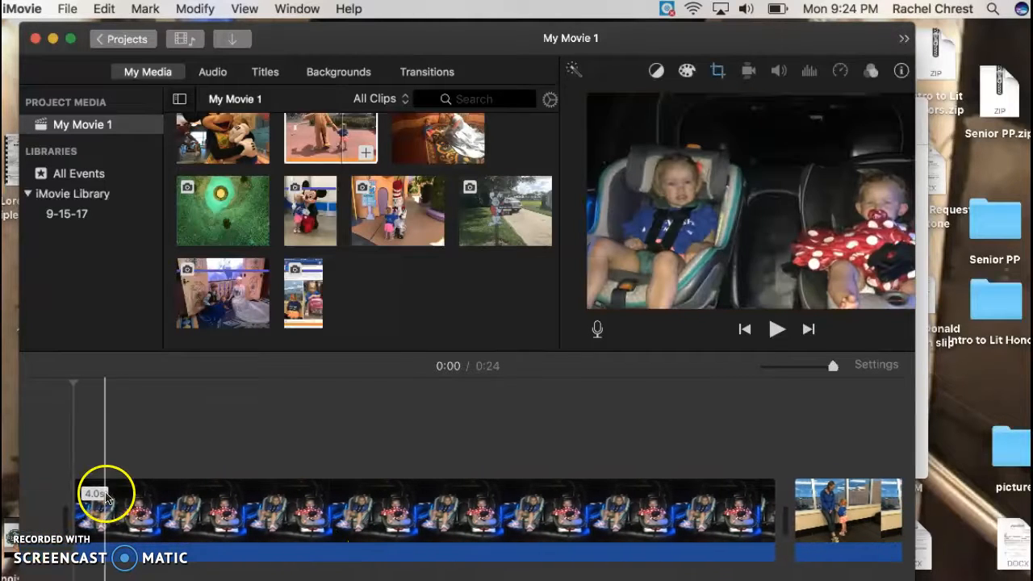
click(768, 510)
scroll(771, 516, right, 10)
scroll(772, 519, right, 2)
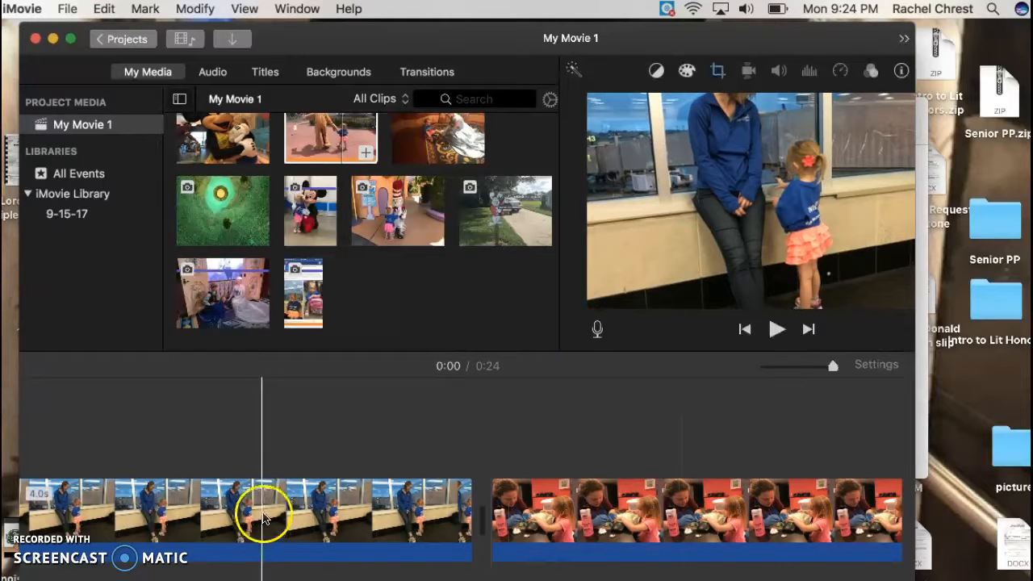
scroll(387, 479, right, 10)
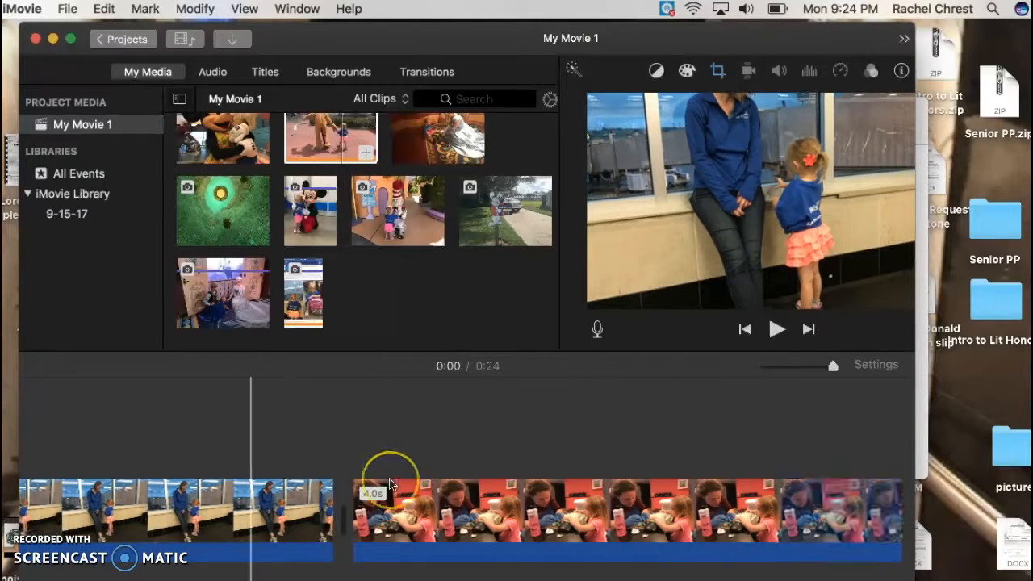
scroll(389, 484, right, 10)
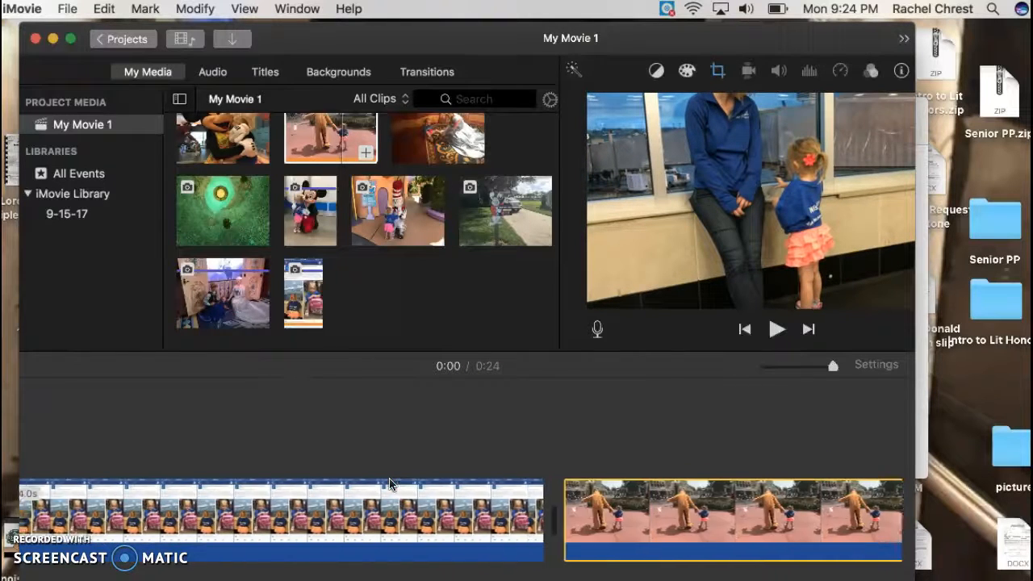
scroll(389, 484, right, 3)
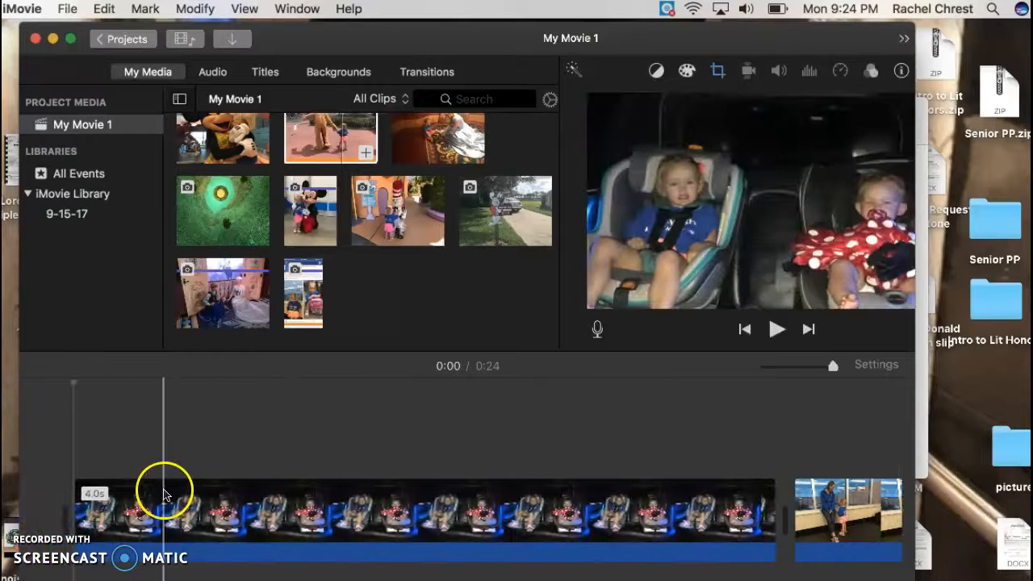
scroll(486, 530, right, 6)
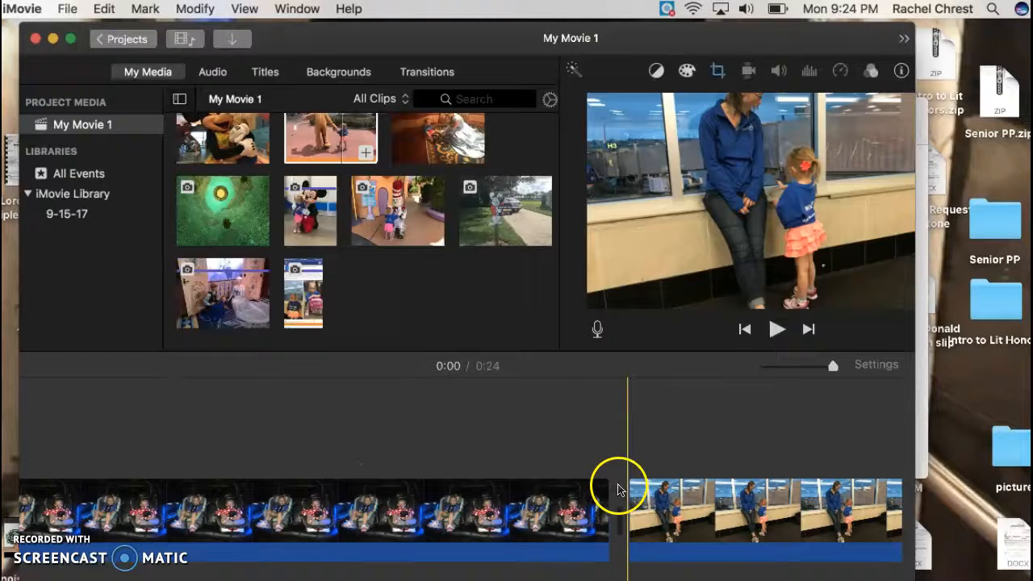
Trim the end of the car-seat video clip to 3.0 seconds.
click(533, 495)
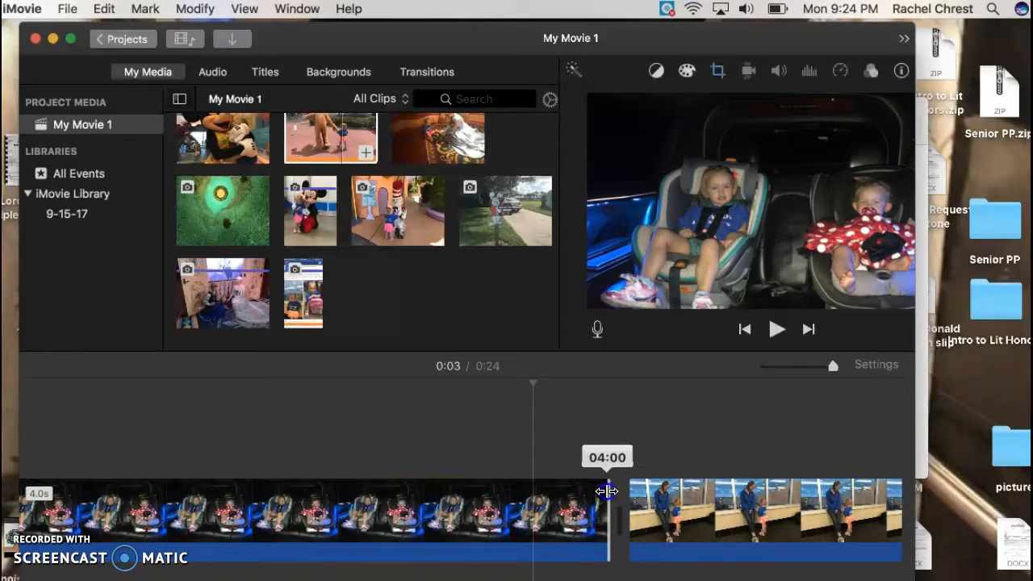
drag(607, 491, 594, 487)
click(575, 503)
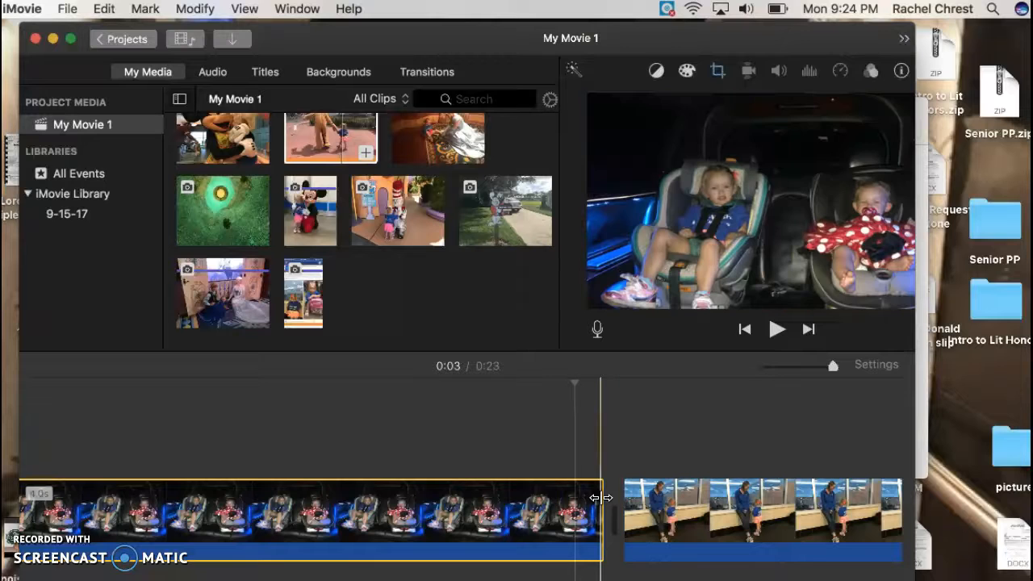
drag(605, 503, 424, 510)
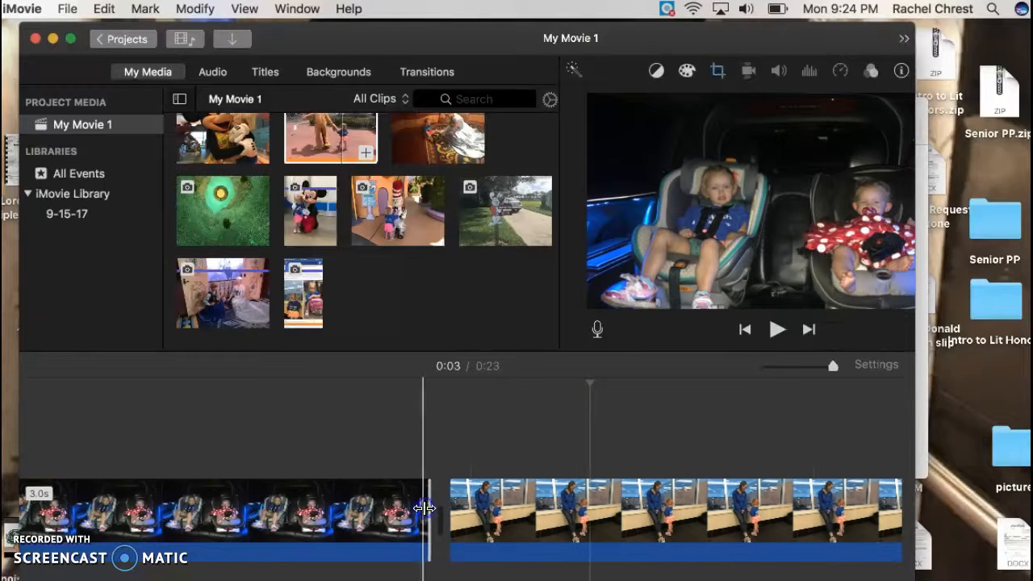
Split the car-seat video clip at the 1-second mark.
scroll(155, 472, left, 5)
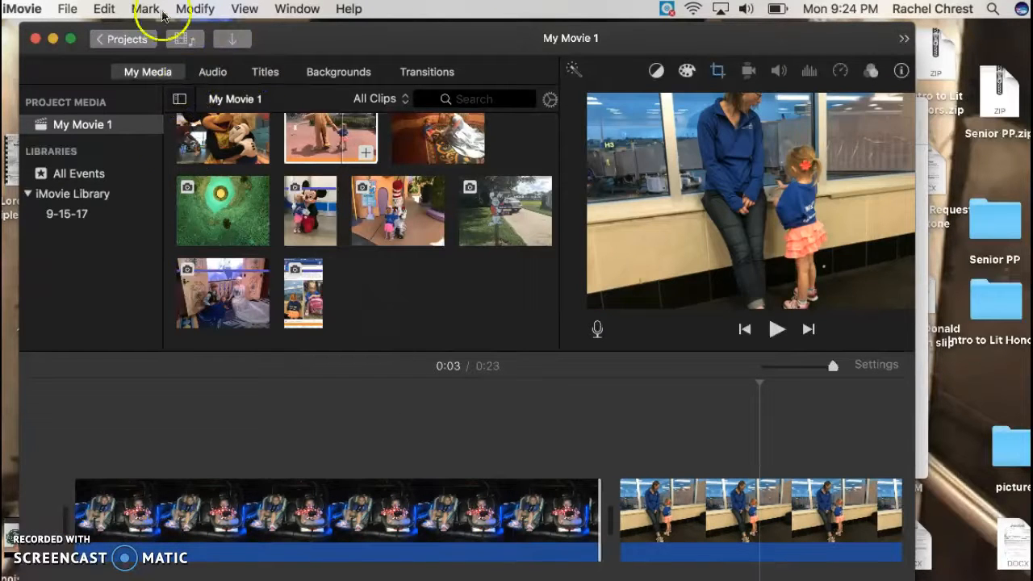
click(250, 502)
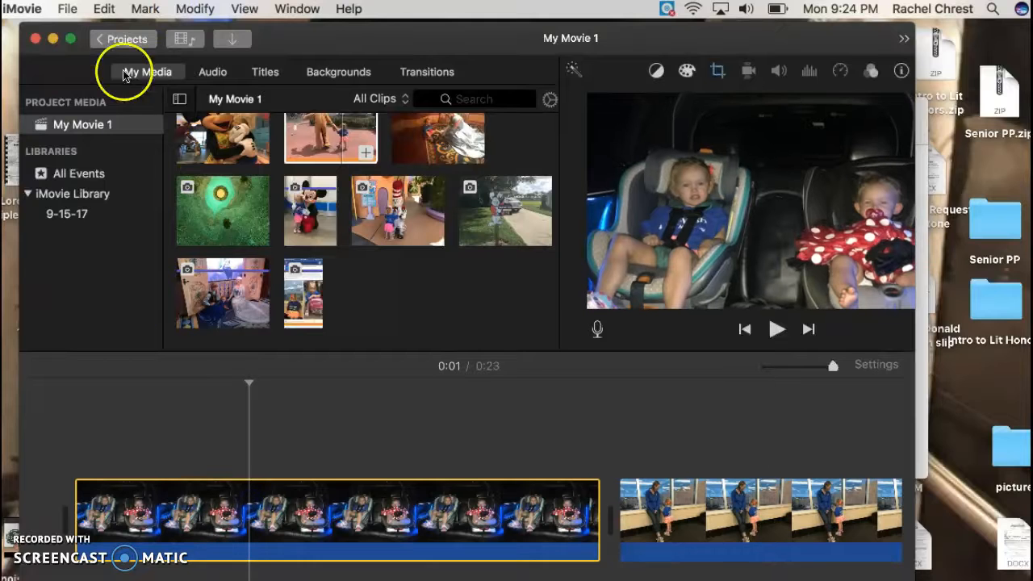
click(176, 10)
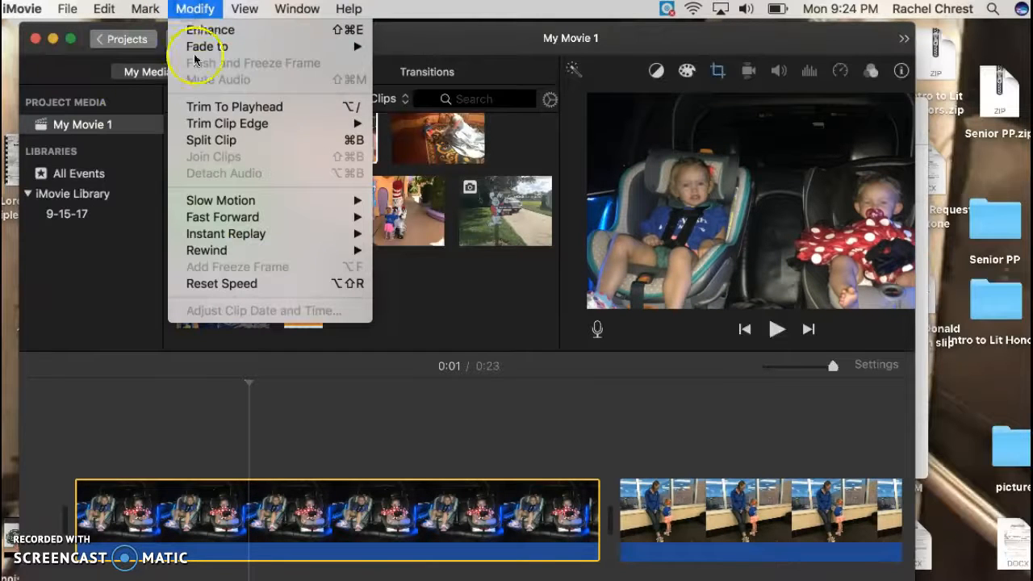
click(208, 140)
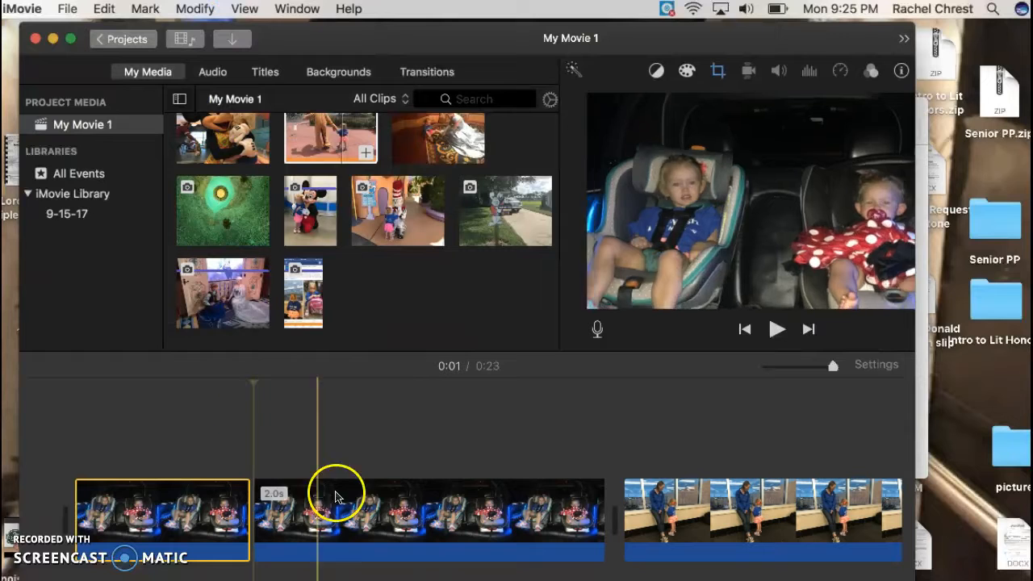
click(185, 503)
drag(196, 508, 521, 509)
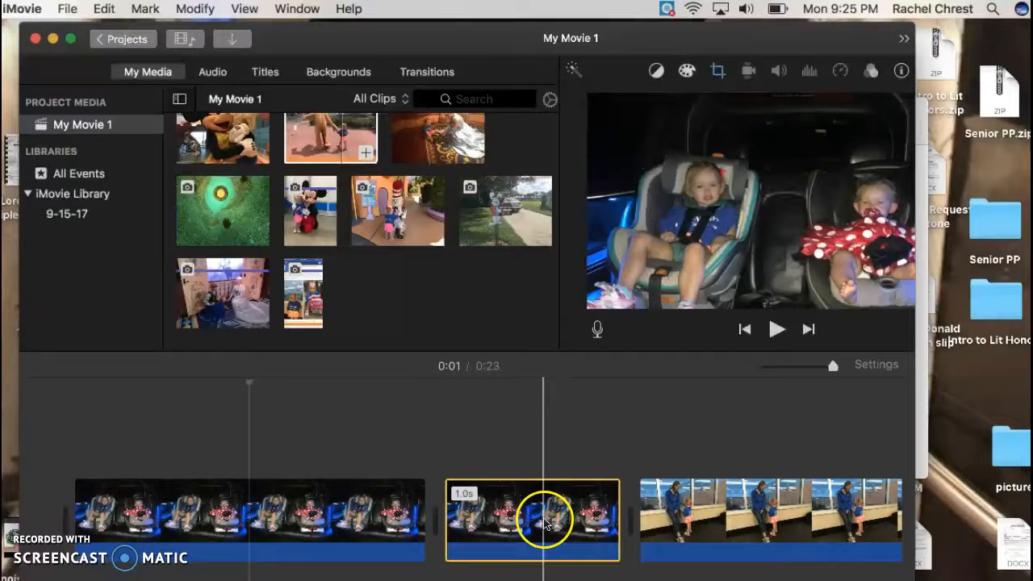
drag(545, 523, 138, 515)
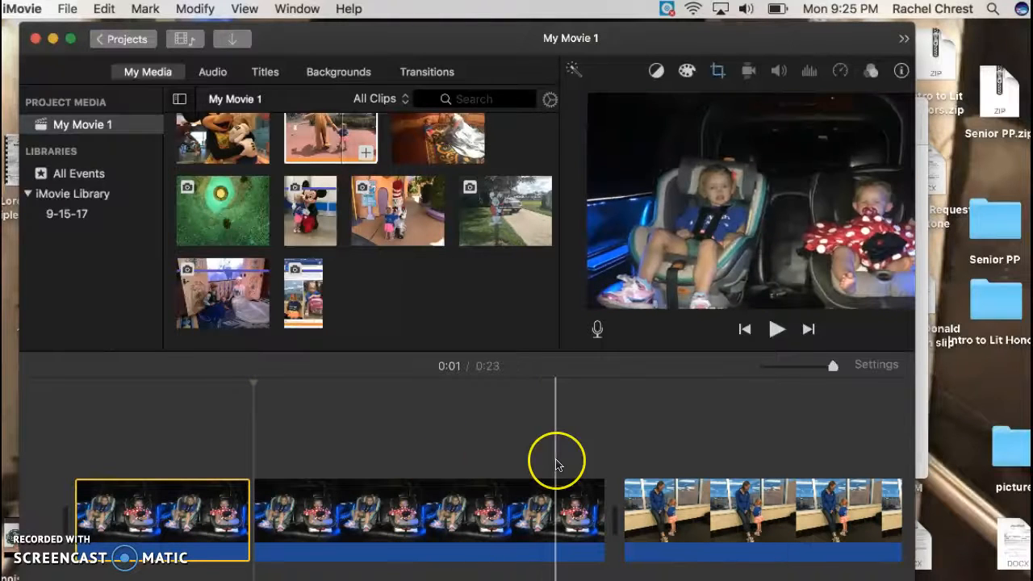
Scroll along the whole timeline to check the order and length of each clip.
click(555, 464)
scroll(556, 465, right, 5)
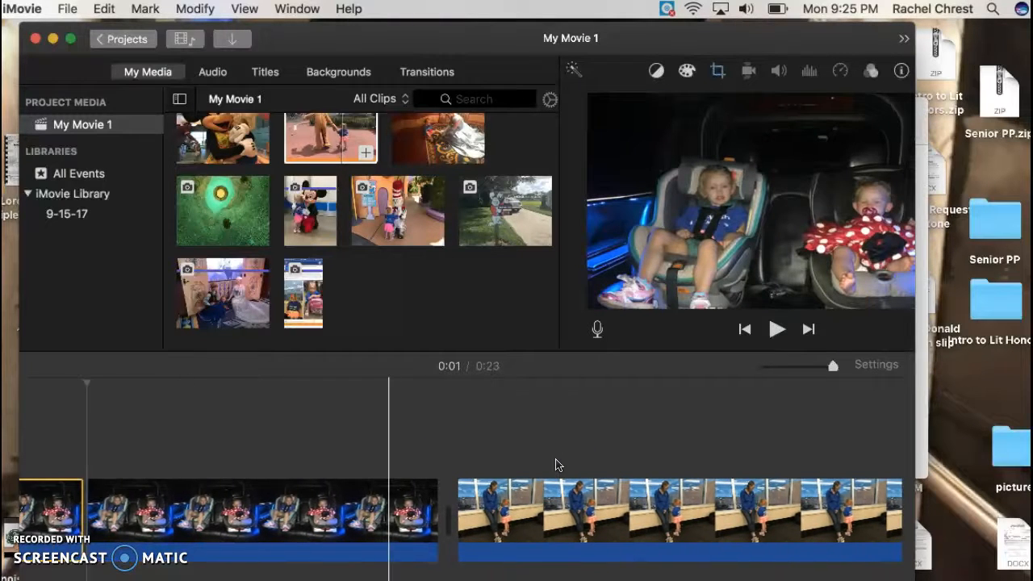
scroll(556, 460, left, 5)
click(168, 504)
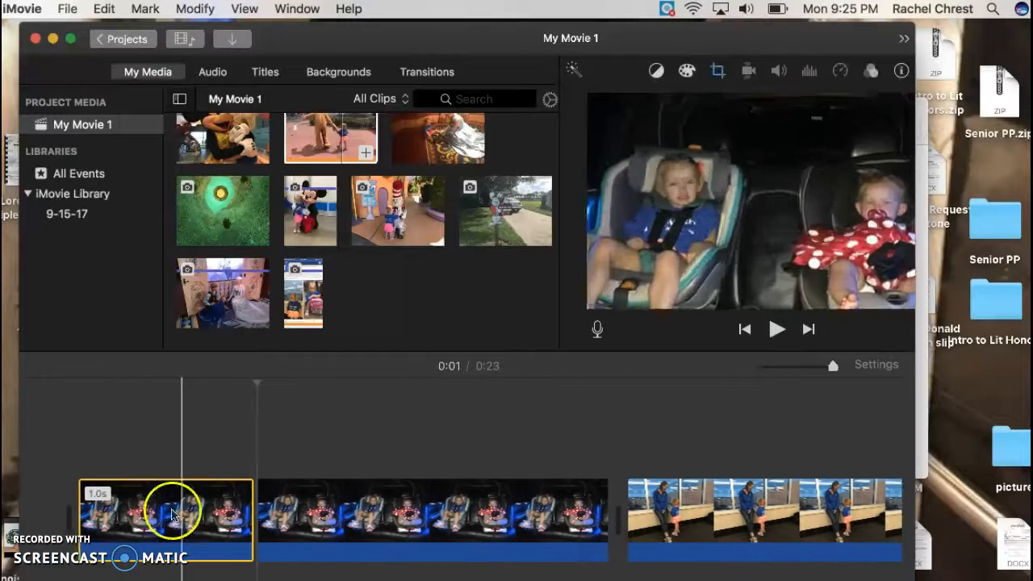
click(417, 489)
scroll(418, 498, right, 10)
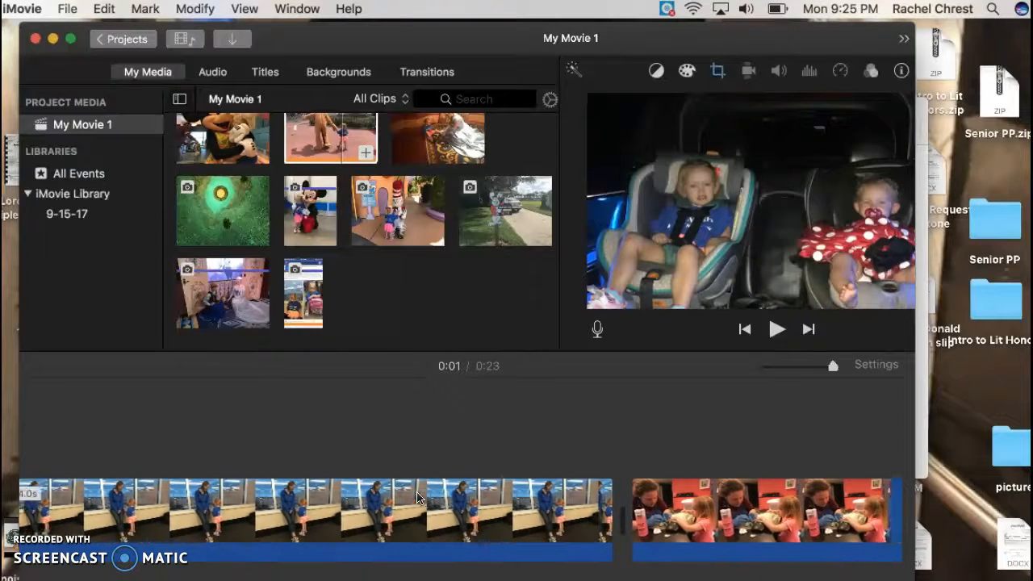
scroll(417, 497, right, 10)
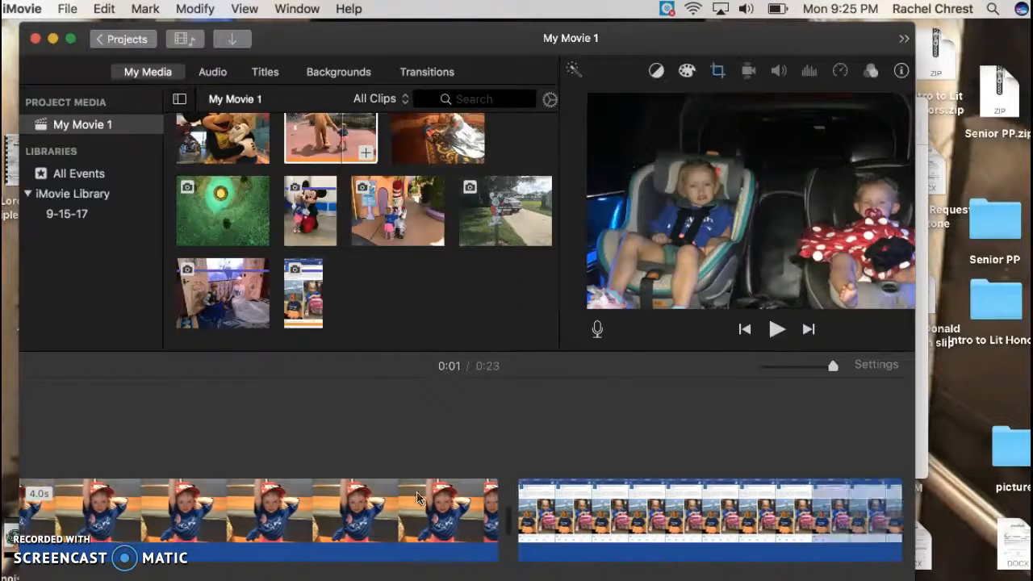
scroll(417, 498, right, 10)
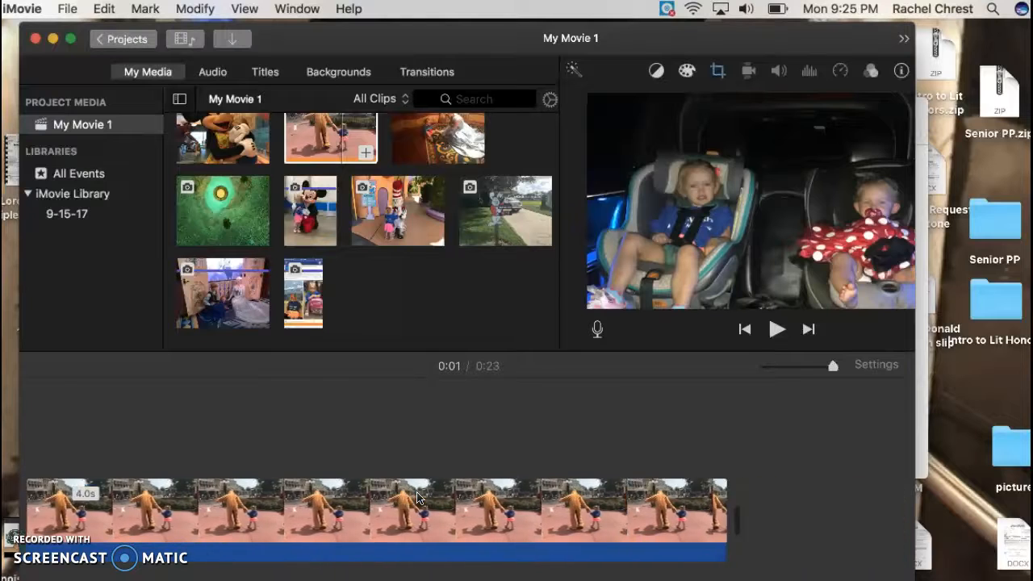
scroll(417, 498, left, 8)
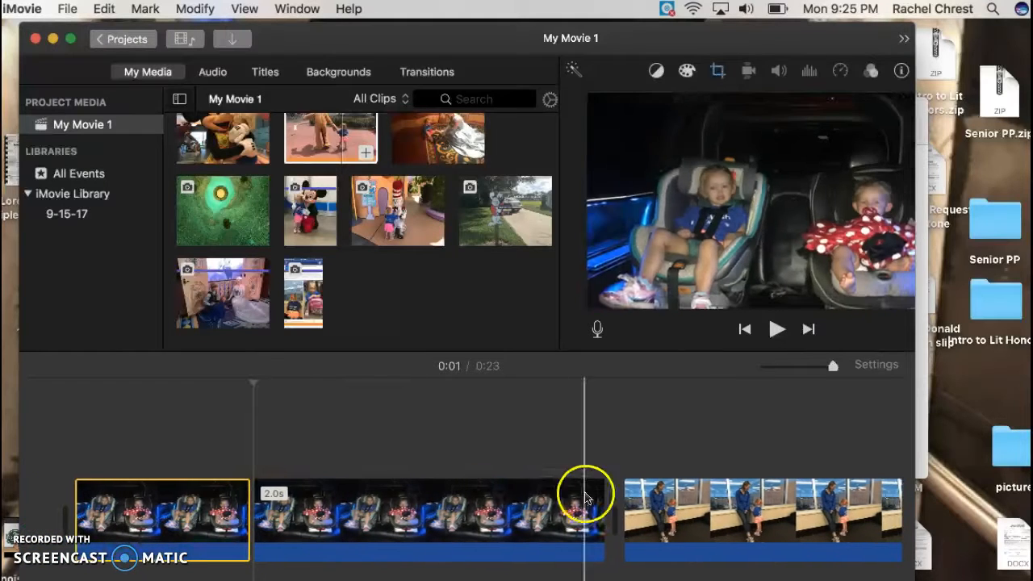
scroll(601, 519, right, 6)
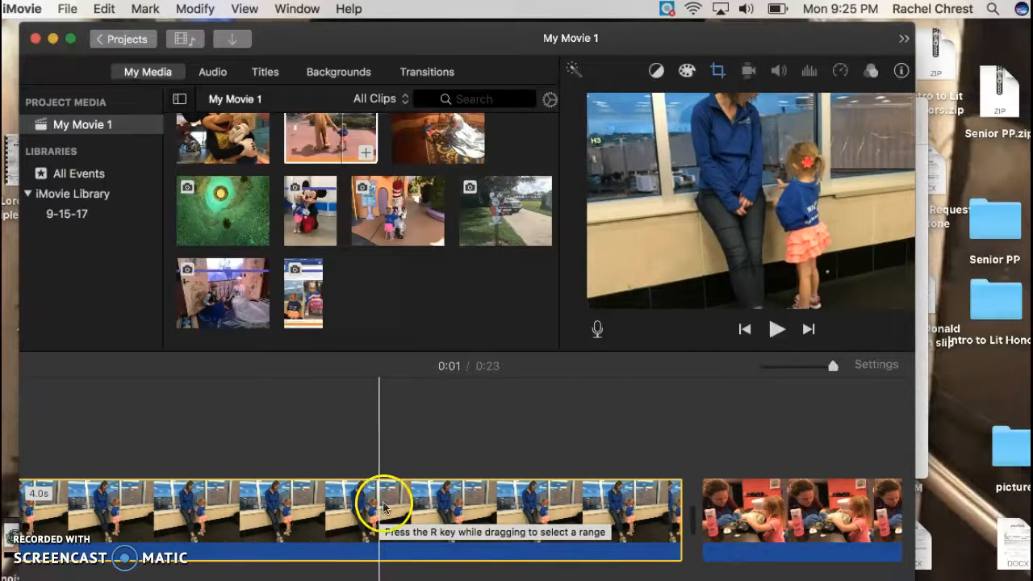
scroll(610, 468, left, 5)
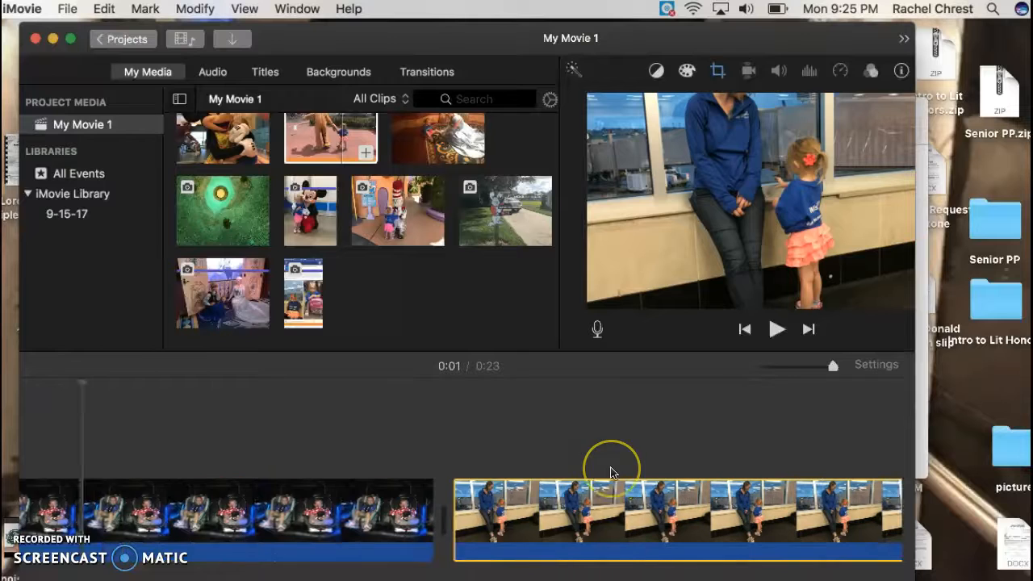
scroll(610, 472, left, 4)
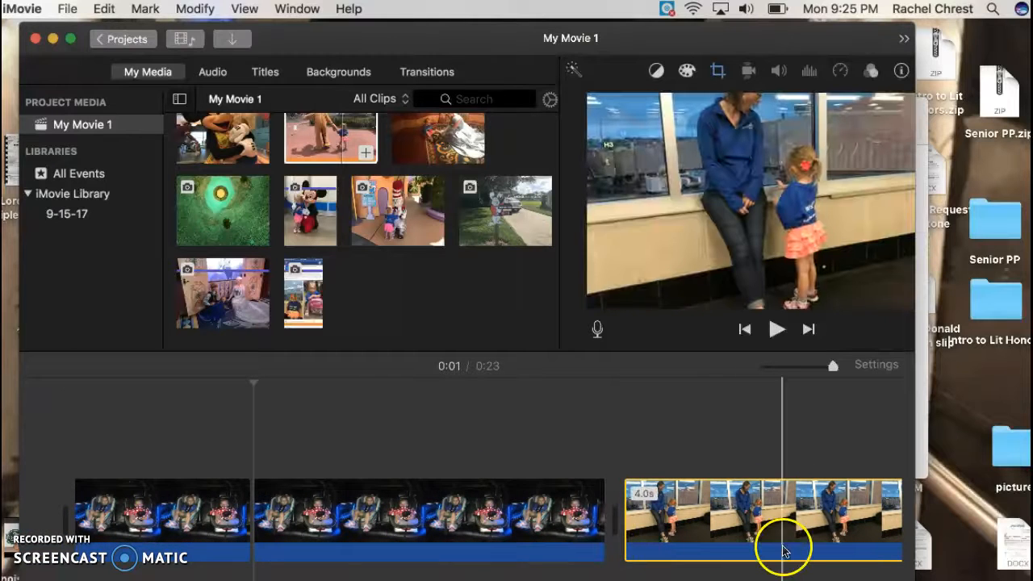
scroll(783, 551, right, 10)
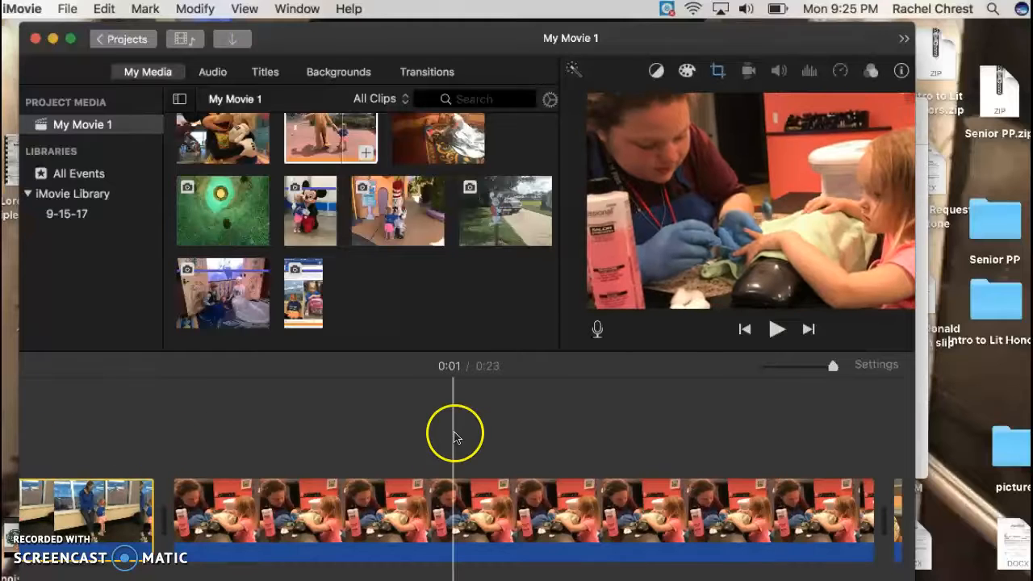
scroll(455, 436, right, 3)
scroll(455, 436, right, 5)
scroll(455, 436, left, 1)
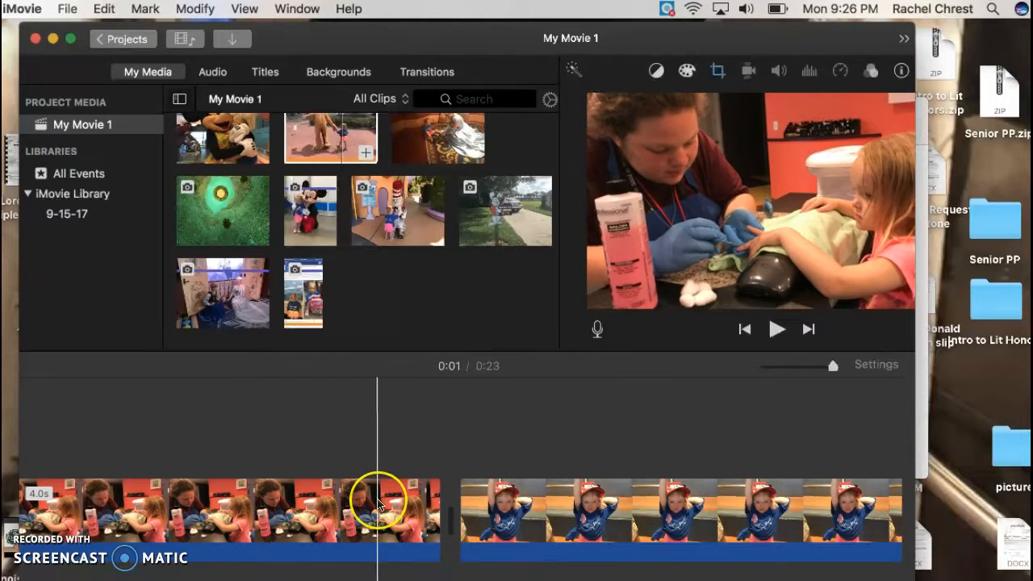
scroll(378, 503, left, 3)
scroll(379, 504, left, 5)
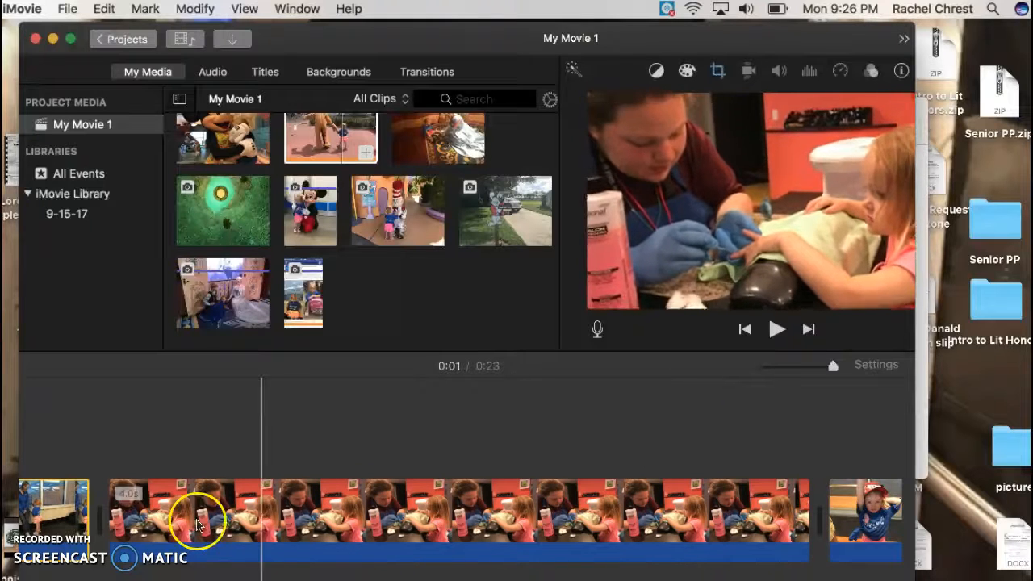
Apply the Ken Burns crop style to the nail-painting clip and reposition its Start and End frames.
click(385, 501)
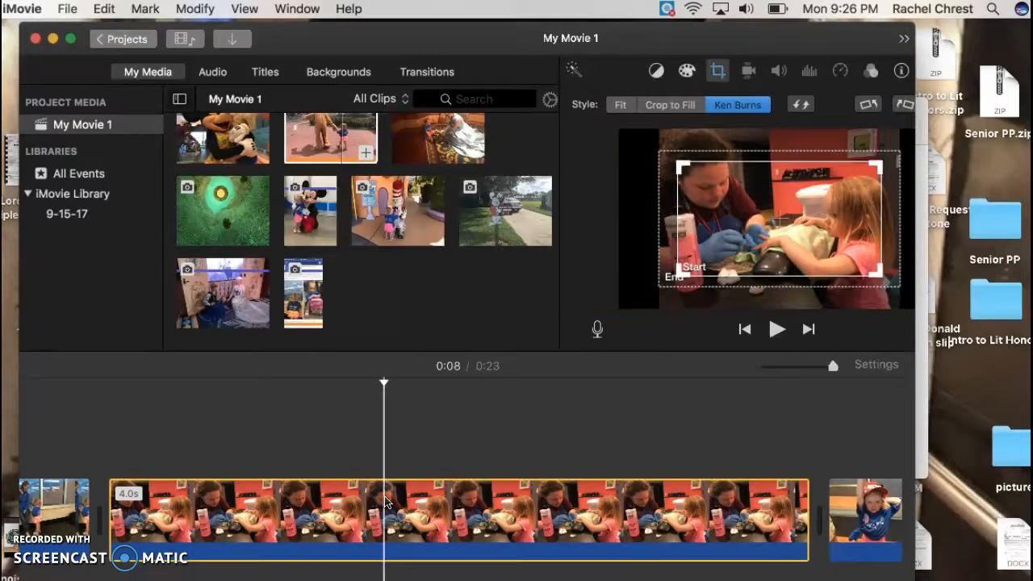
click(734, 107)
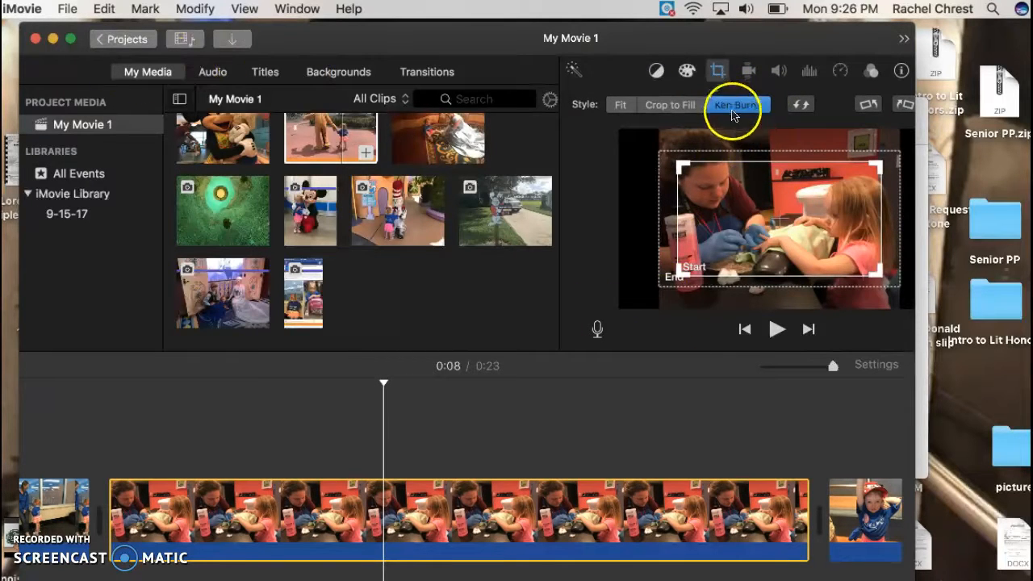
drag(680, 166, 660, 135)
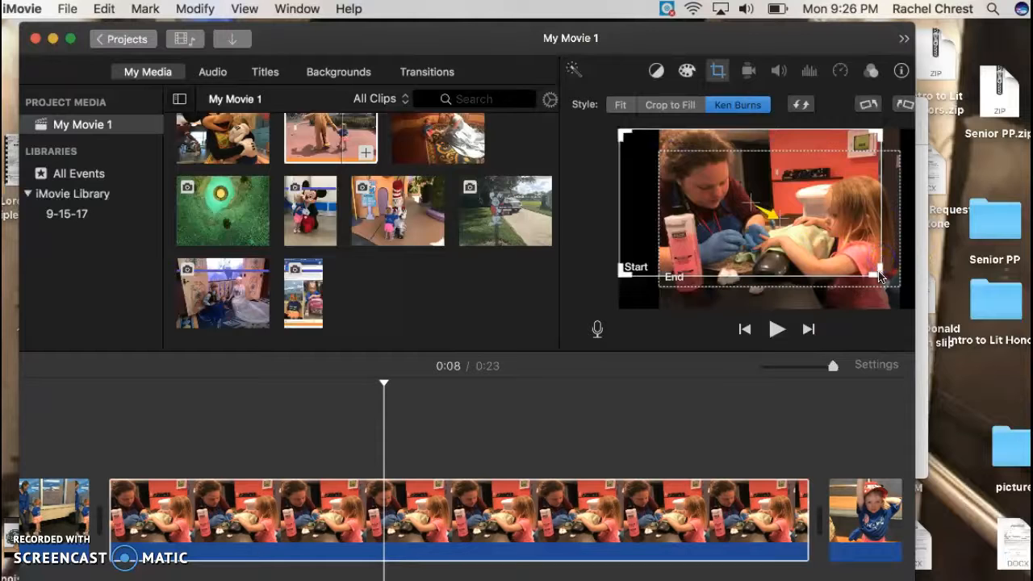
drag(879, 274, 904, 296)
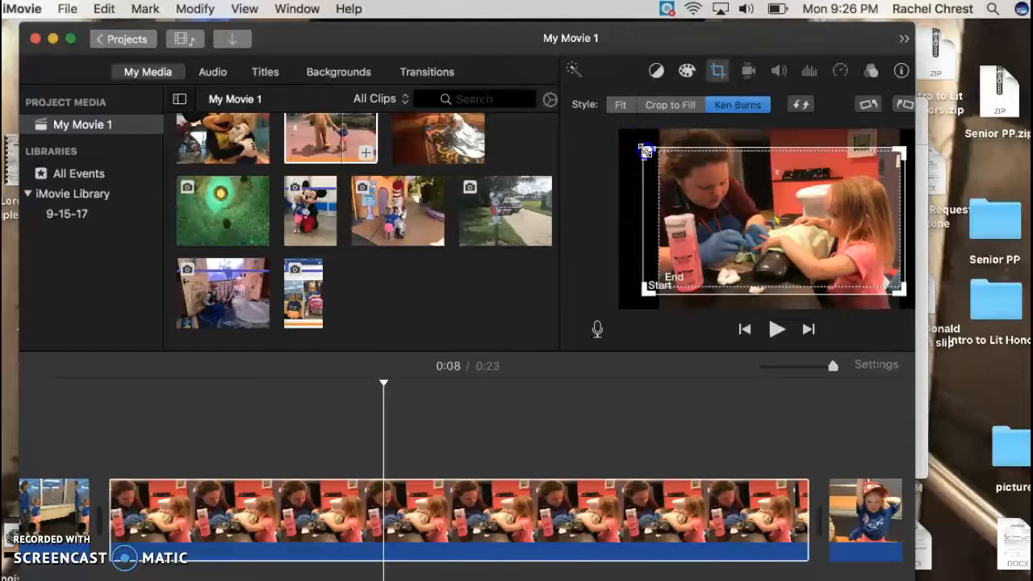
drag(644, 151, 649, 134)
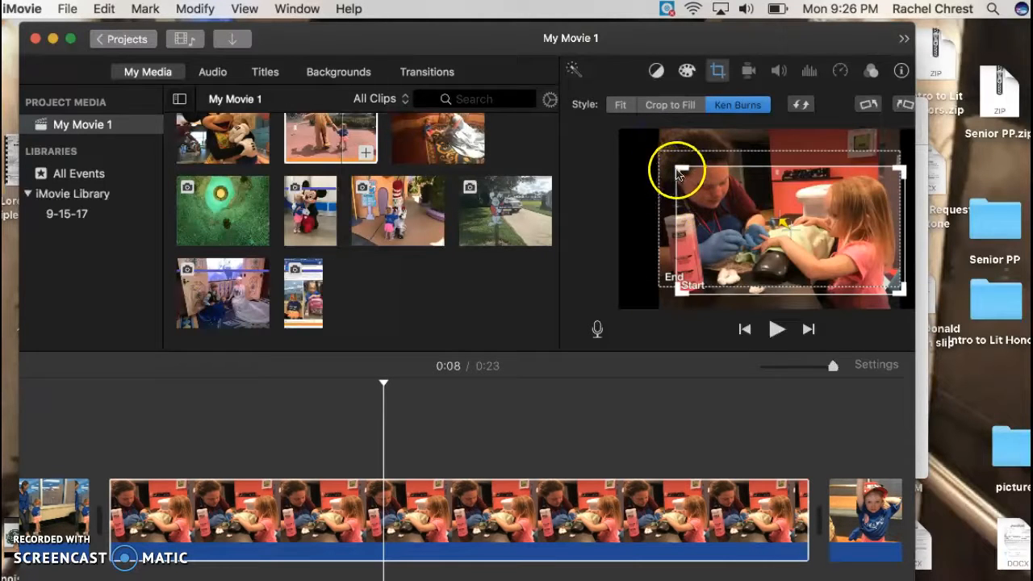
drag(676, 169, 660, 121)
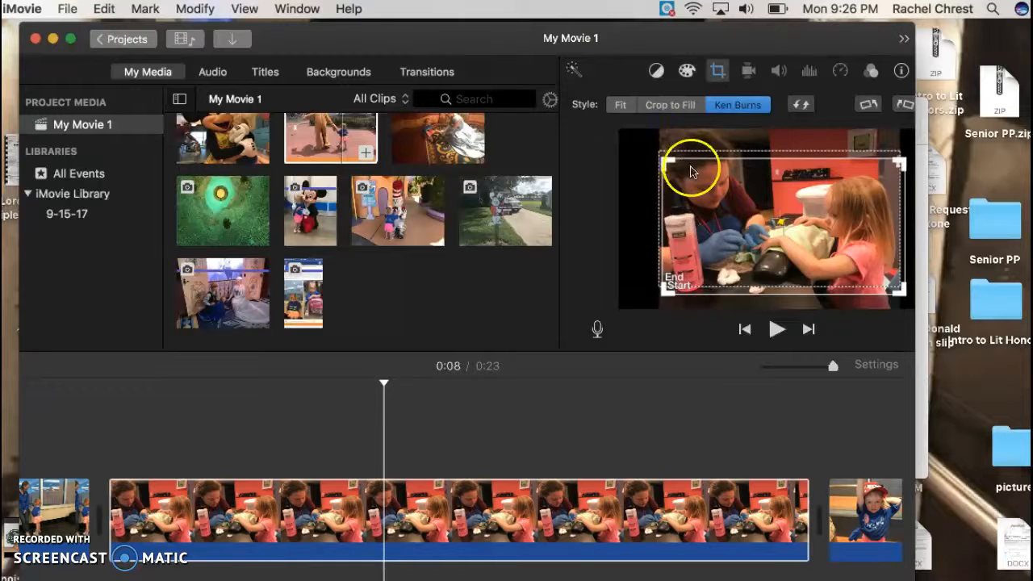
drag(665, 161, 657, 133)
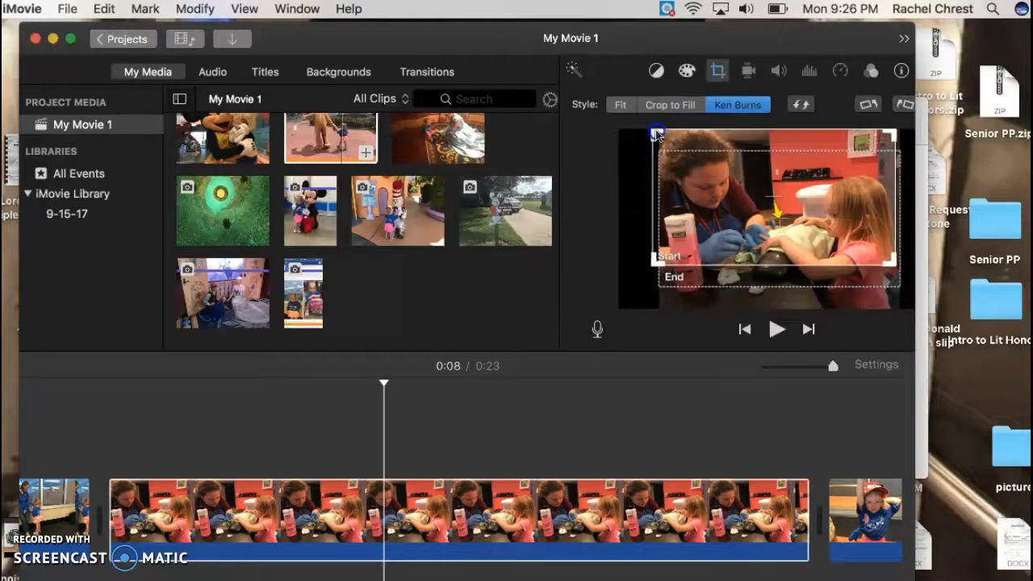
drag(893, 263, 905, 309)
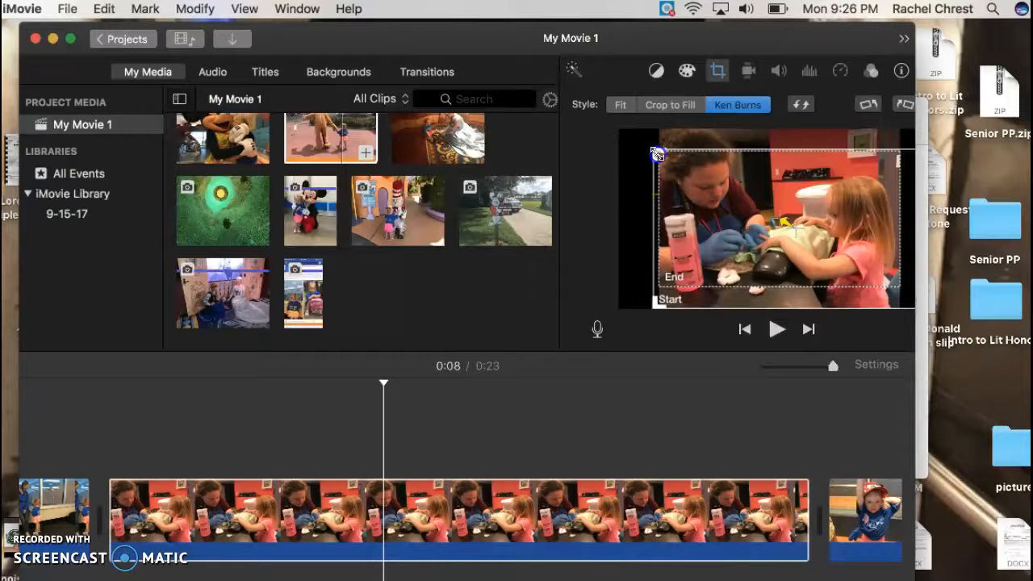
drag(657, 154, 650, 134)
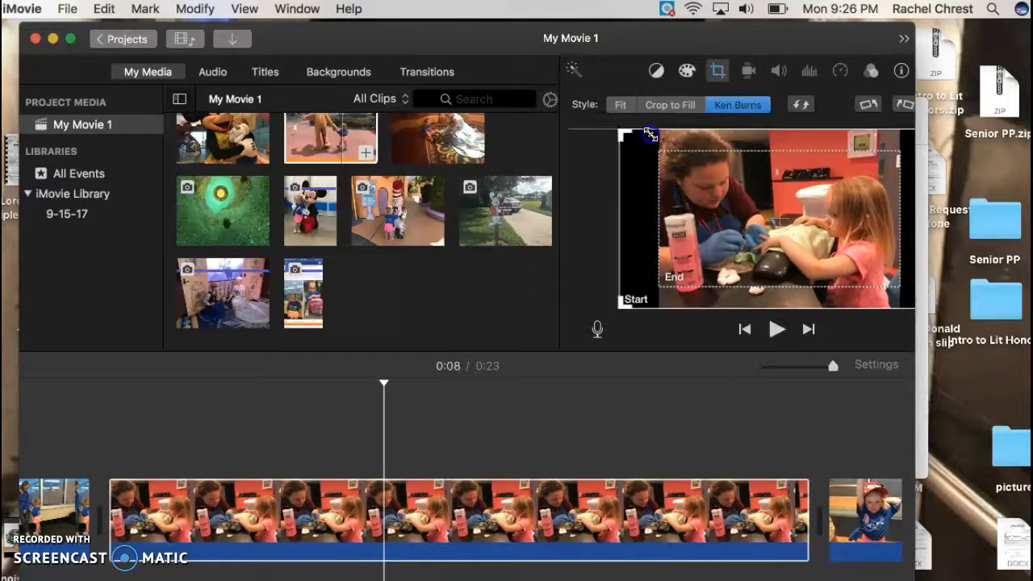
click(659, 284)
drag(657, 285, 615, 311)
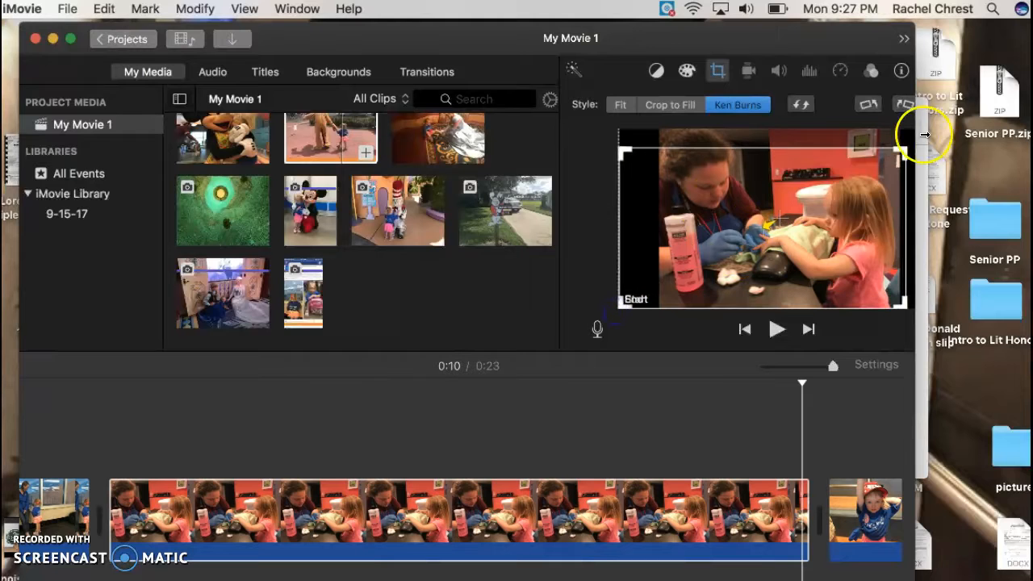
Enlarge the nail-painting clip's Ken Burns End frame to cover the whole picture and play the clip to preview the motion.
drag(900, 141, 915, 16)
drag(775, 222, 780, 217)
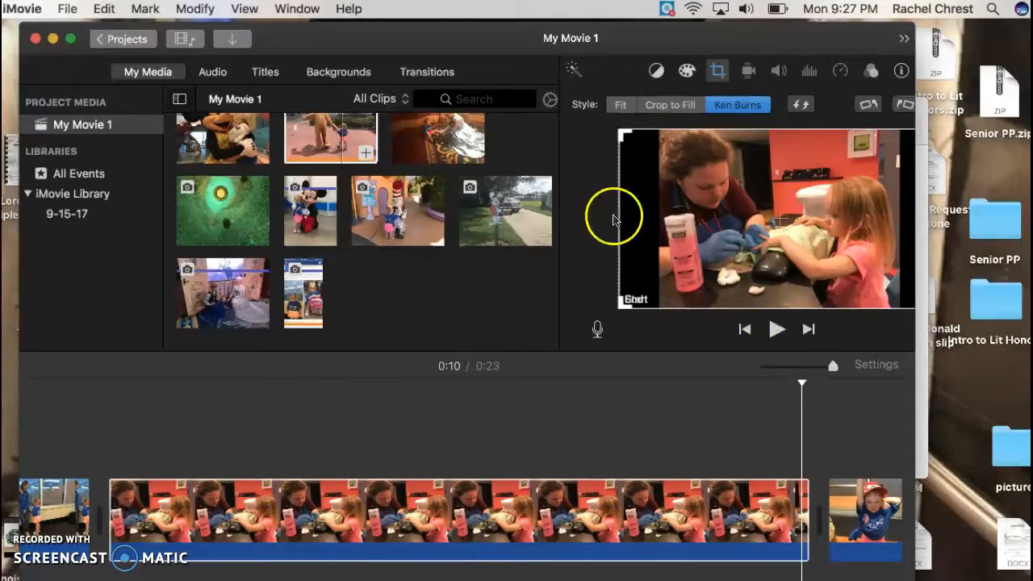
click(726, 110)
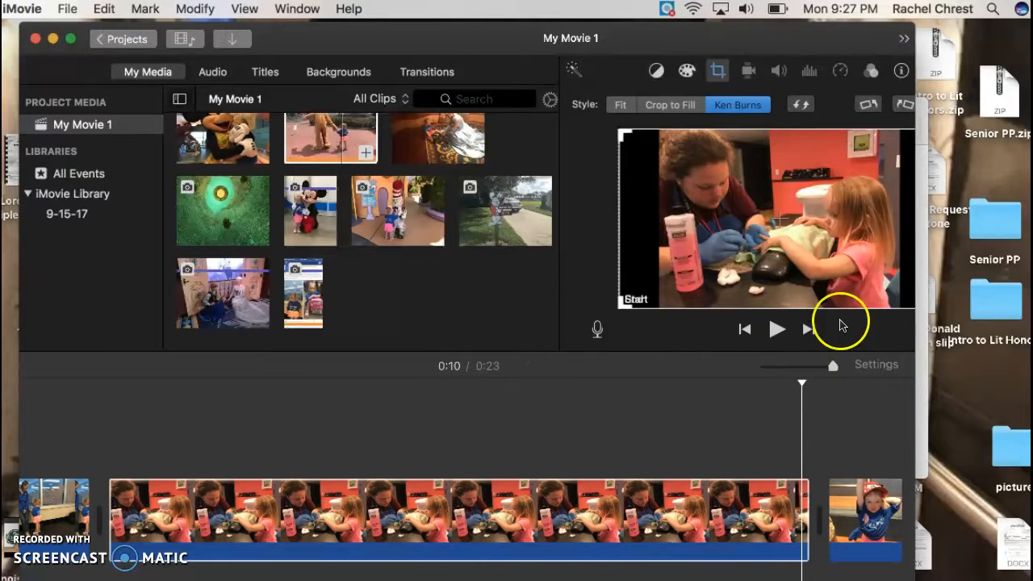
click(777, 333)
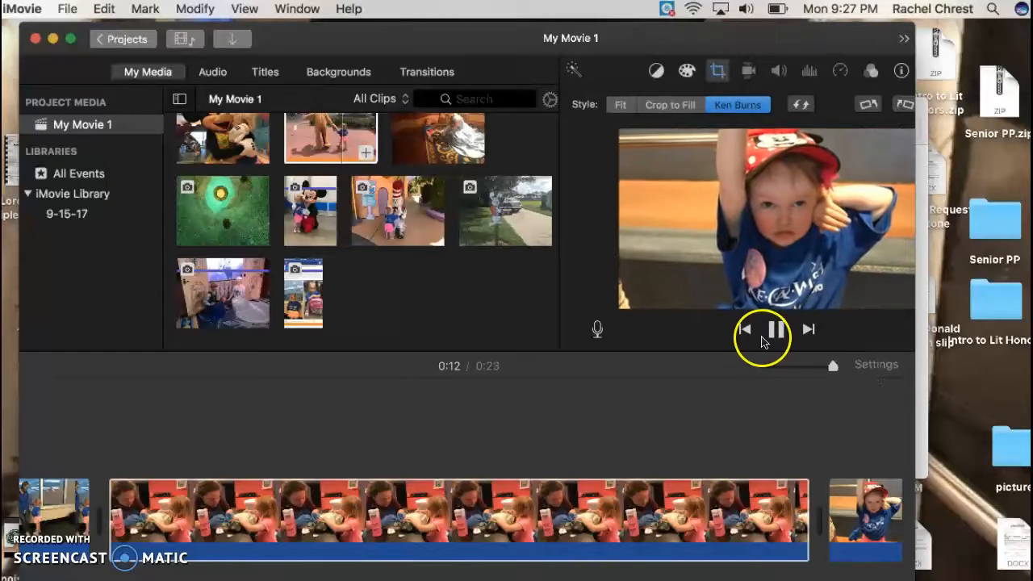
Select the Make-A-Wish screenshot photo and enlarge its Ken Burns Start frame to cover the whole image.
click(45, 482)
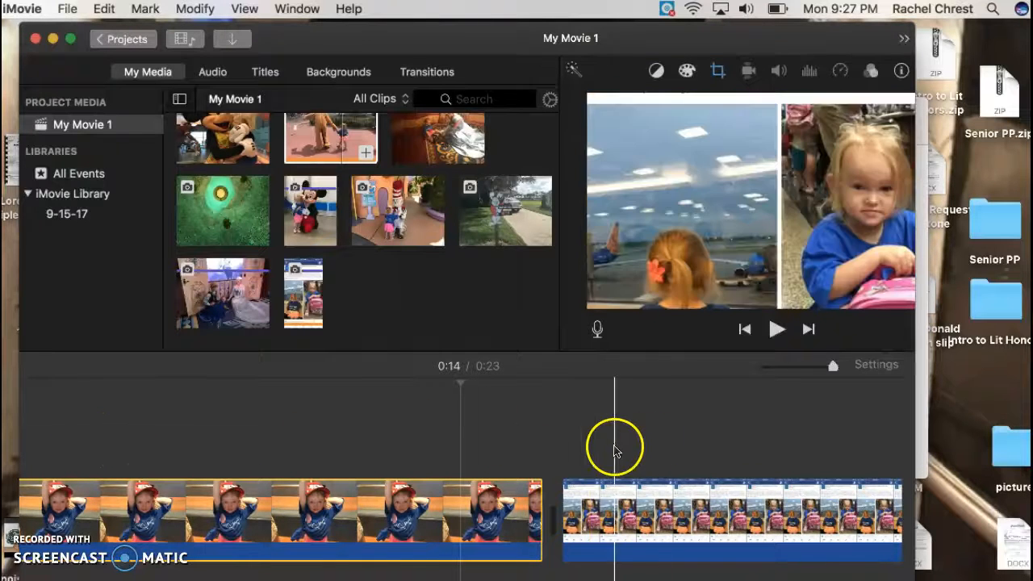
click(666, 488)
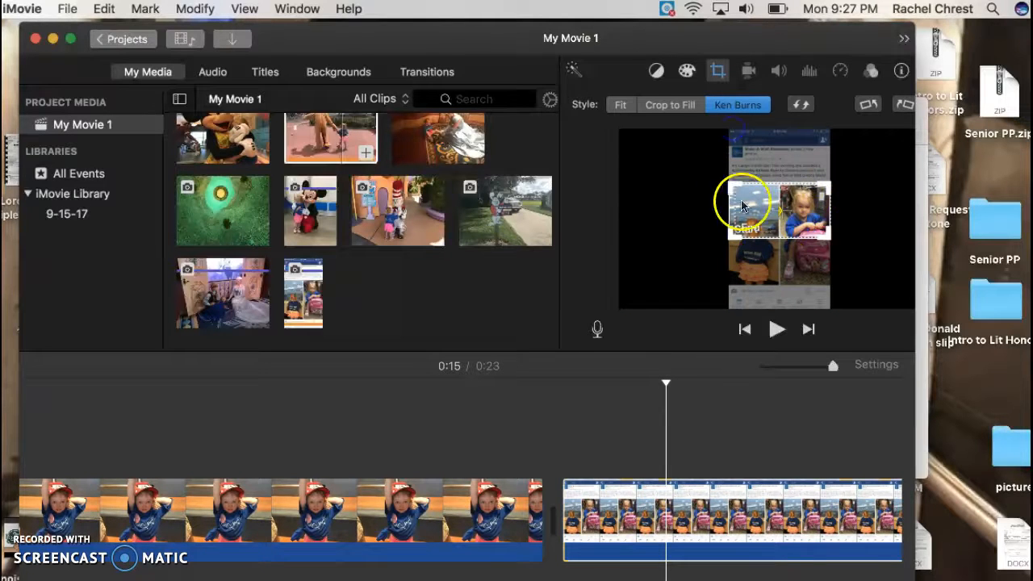
drag(742, 206, 749, 220)
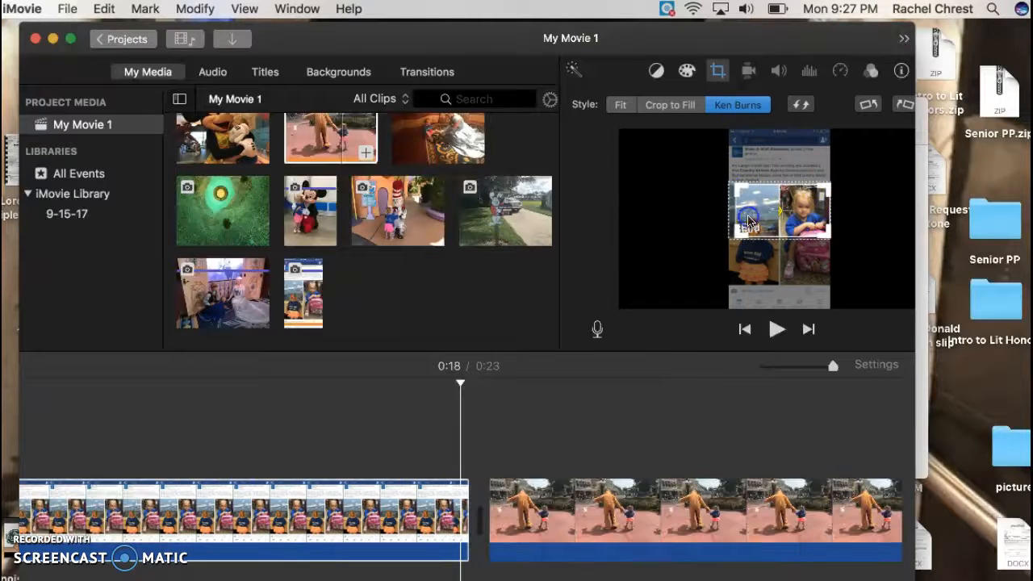
click(725, 182)
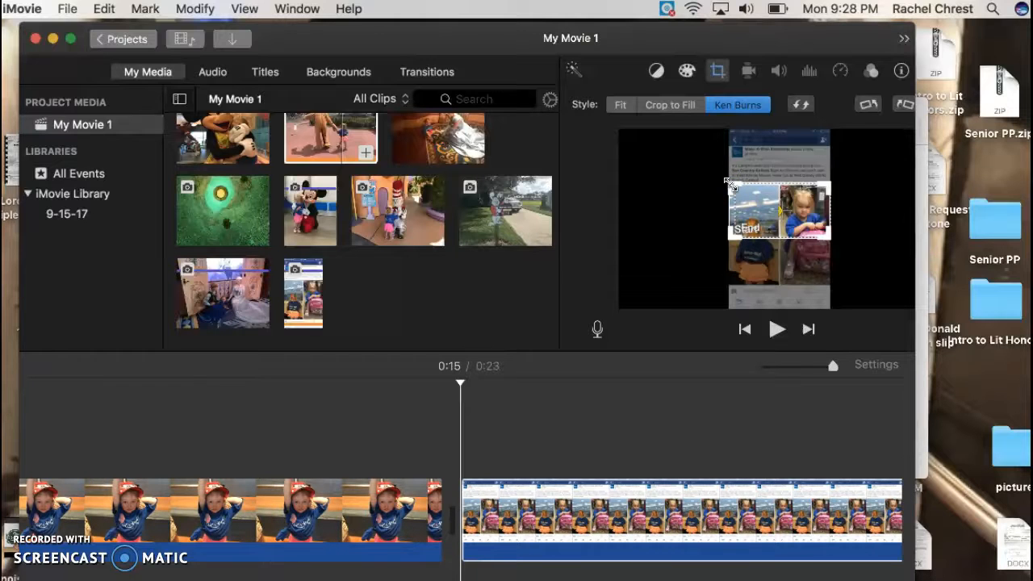
drag(830, 182, 826, 153)
drag(820, 235, 891, 314)
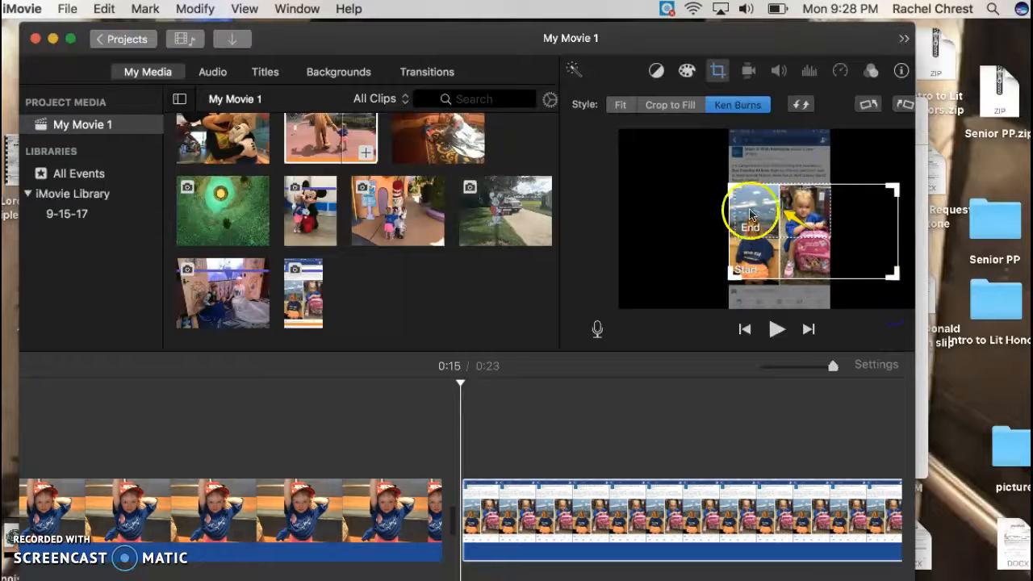
drag(732, 182, 638, 14)
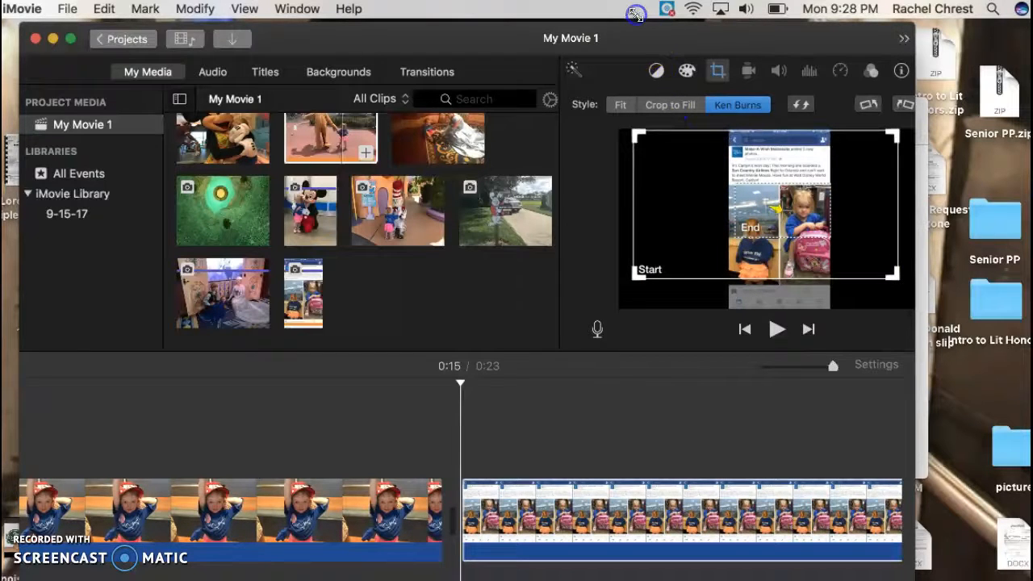
Move and enlarge the screenshot photo's Ken Burns End frame so it also covers nearly the whole image.
click(740, 230)
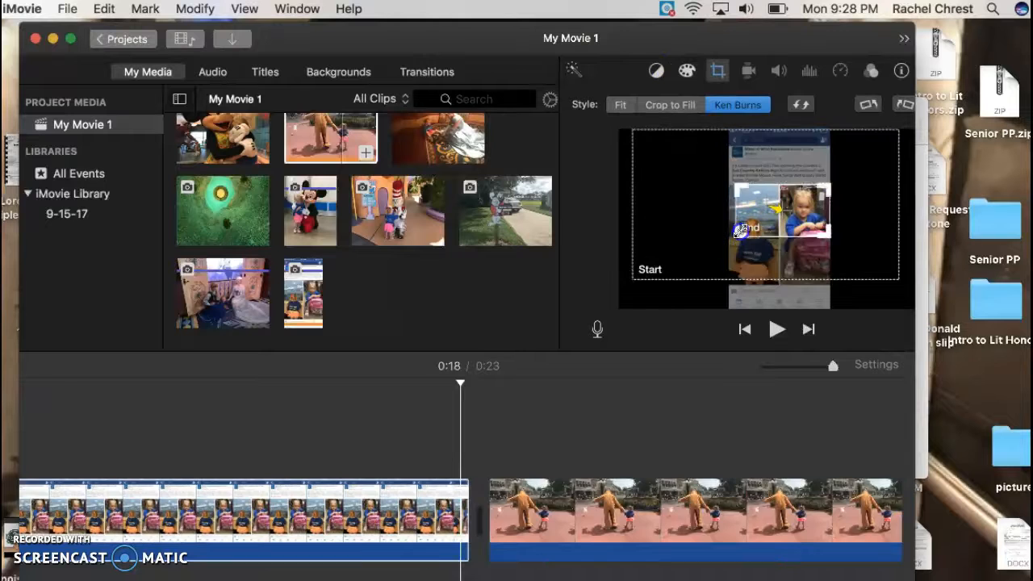
drag(738, 230, 619, 259)
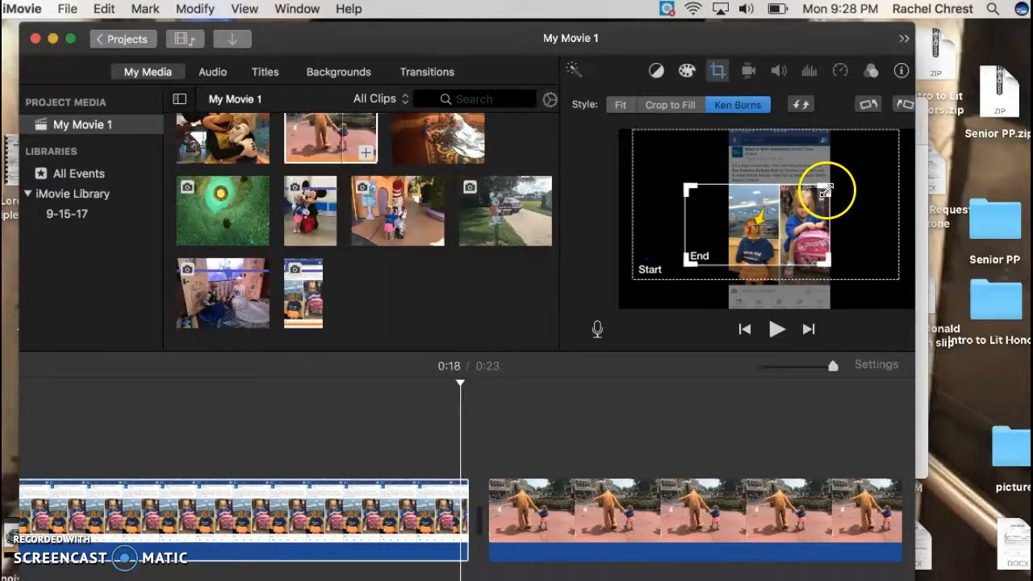
drag(826, 188, 906, 73)
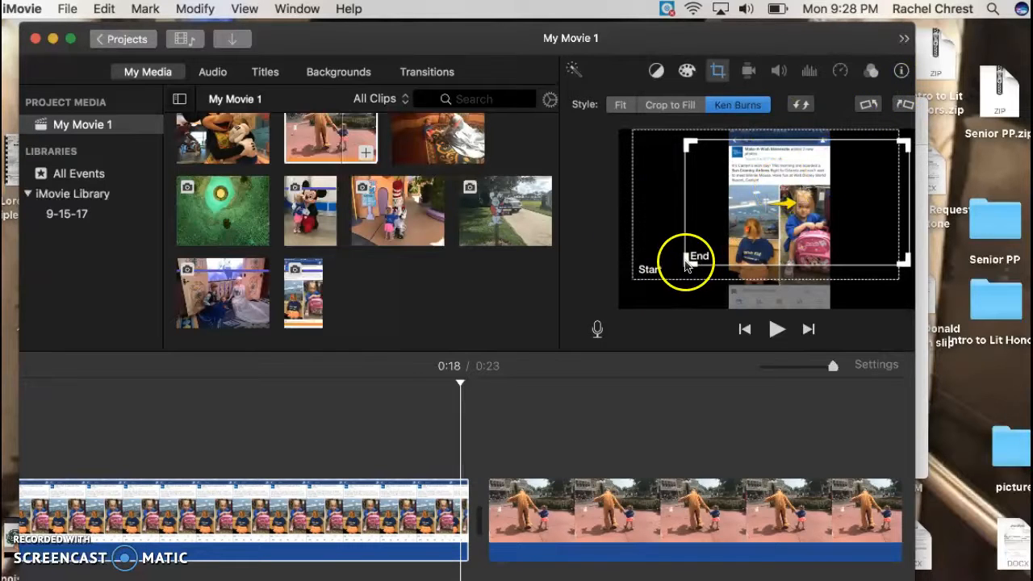
drag(689, 264, 653, 258)
click(658, 148)
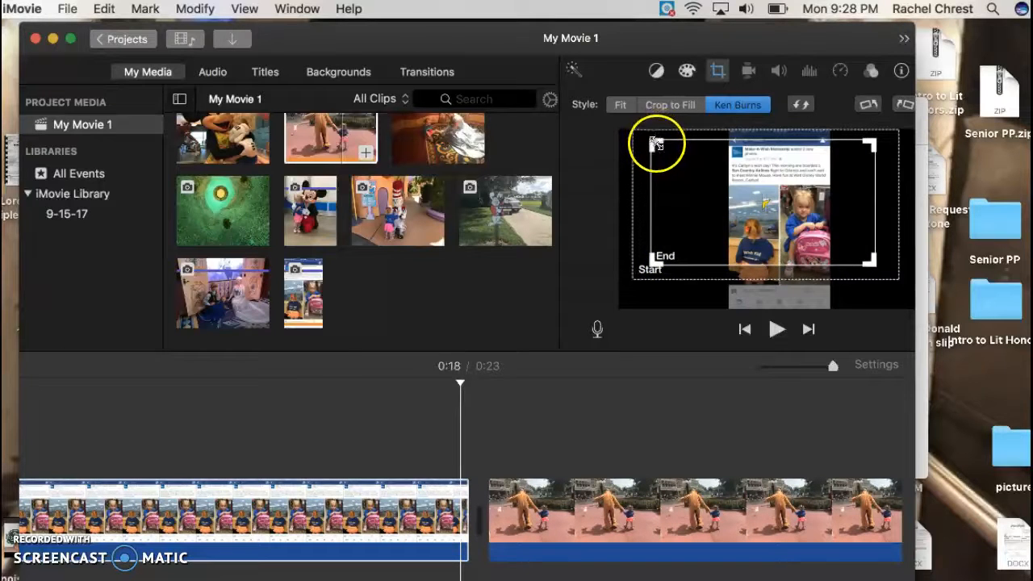
drag(655, 144, 618, 131)
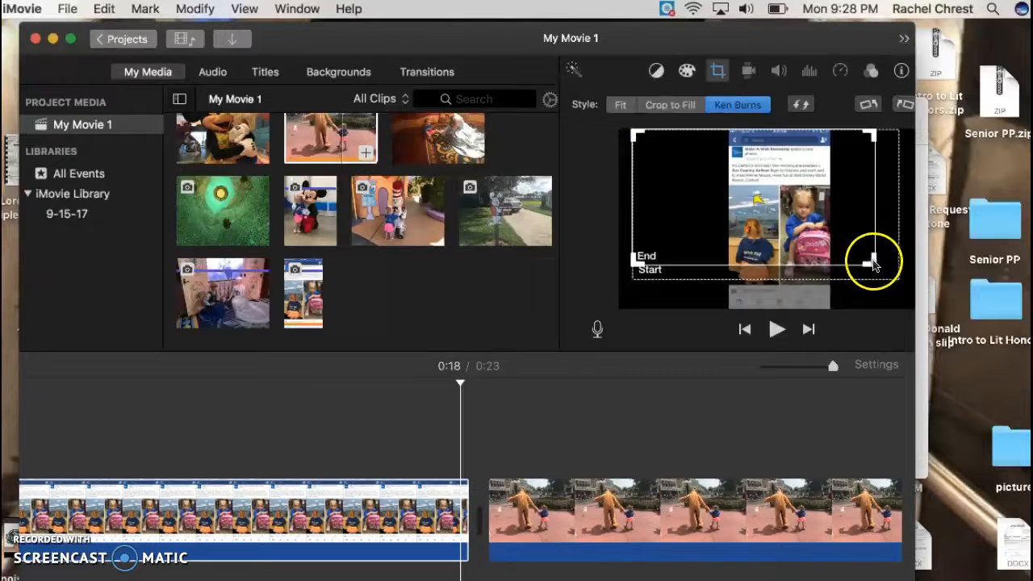
drag(871, 261, 920, 276)
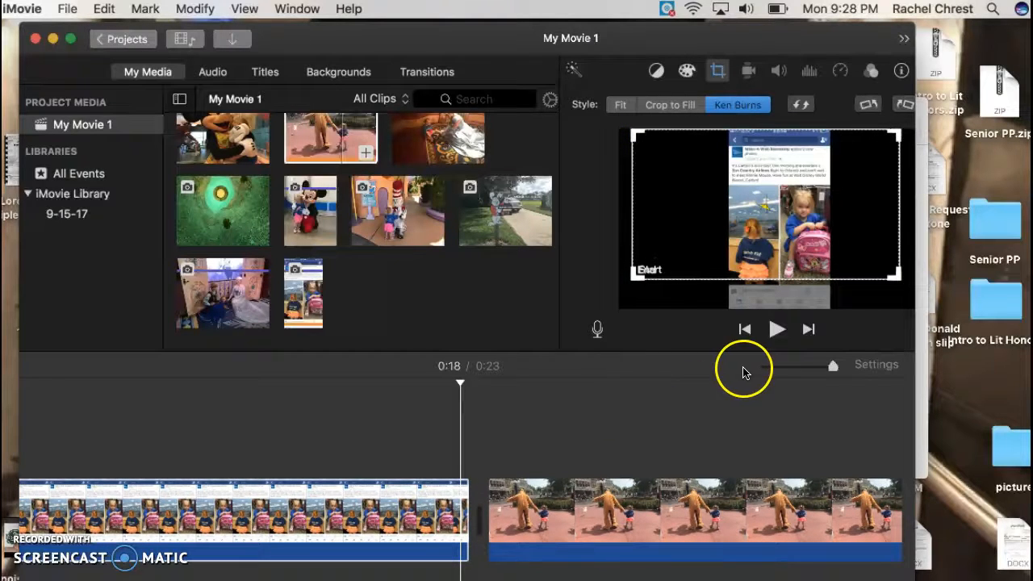
Scroll back and forth along the timeline to review the clips in order.
click(573, 409)
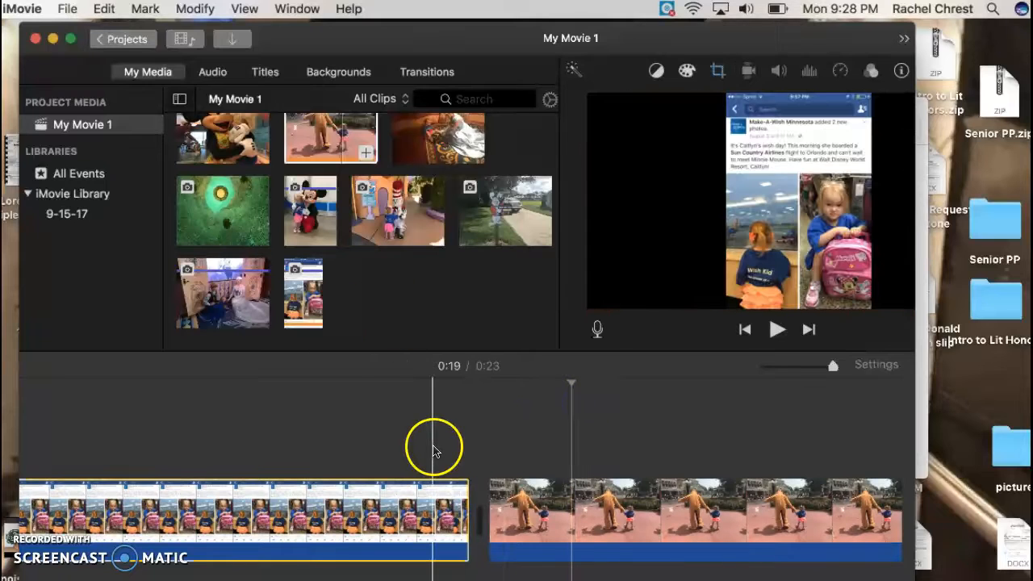
scroll(671, 449, right, 5)
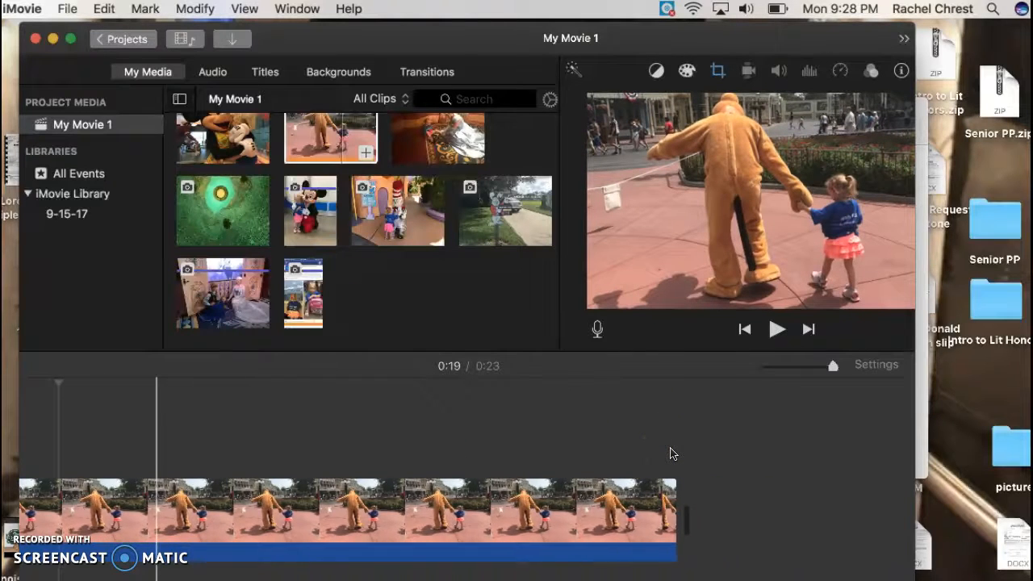
scroll(671, 448, left, 10)
scroll(671, 454, left, 10)
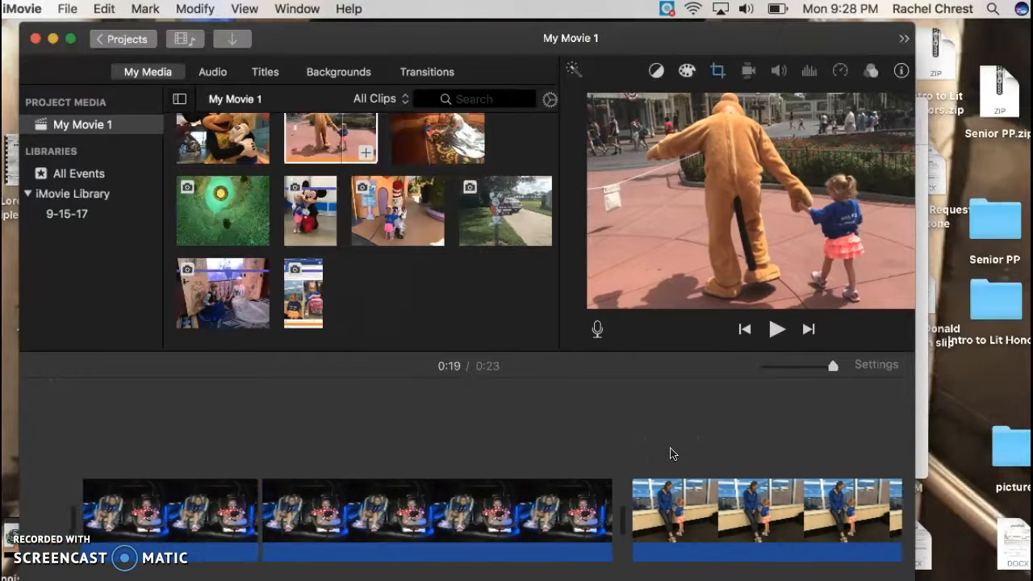
scroll(671, 450, right, 15)
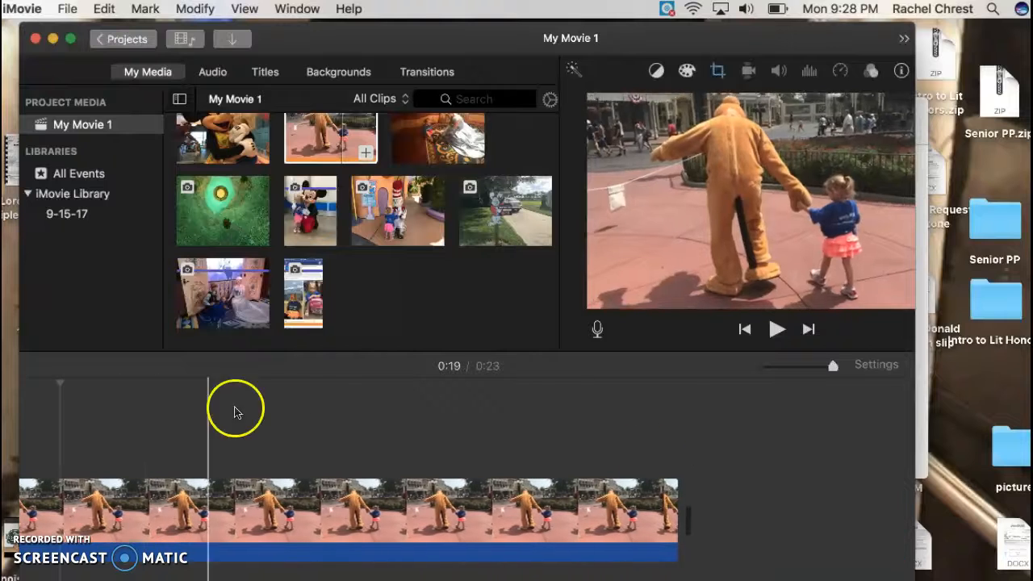
scroll(348, 387, left, 15)
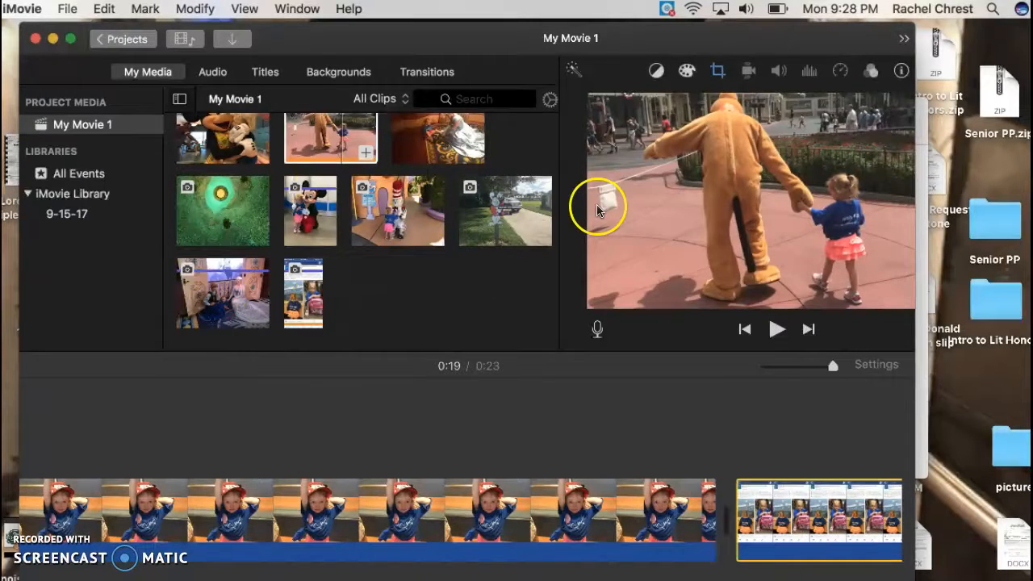
scroll(521, 394, right, 1)
scroll(520, 393, right, 5)
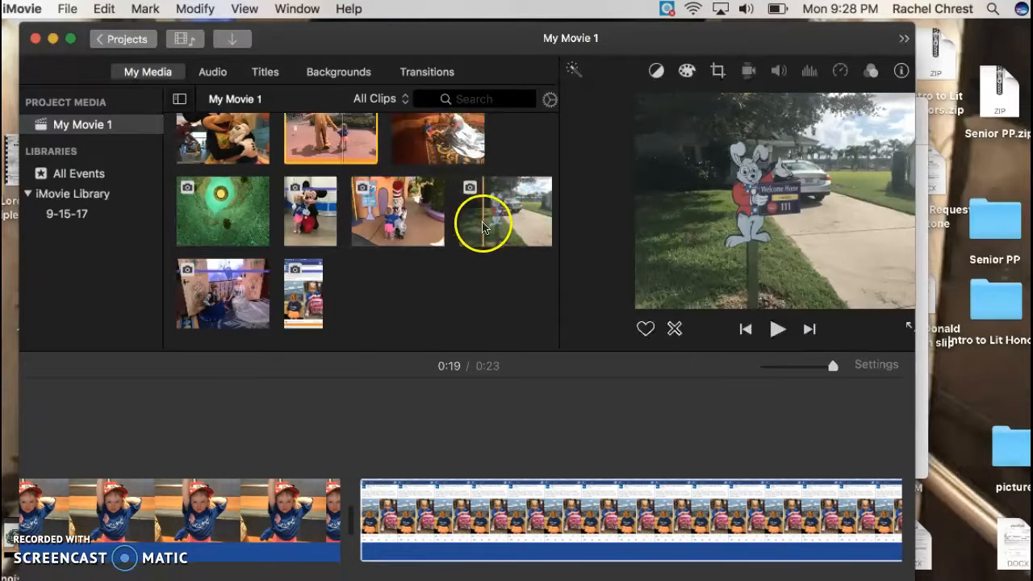
scroll(480, 460, left, 5)
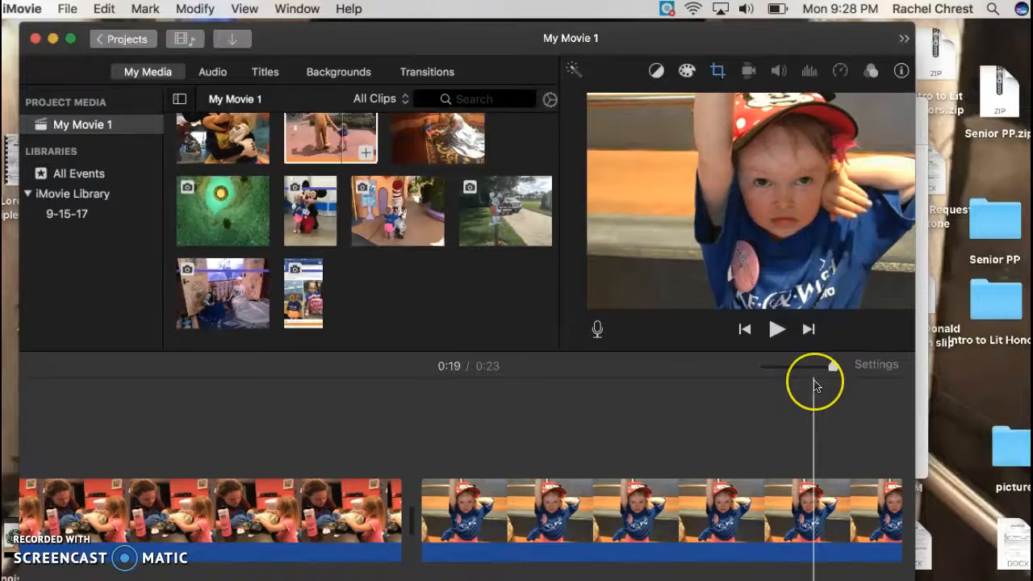
scroll(813, 386, left, 5)
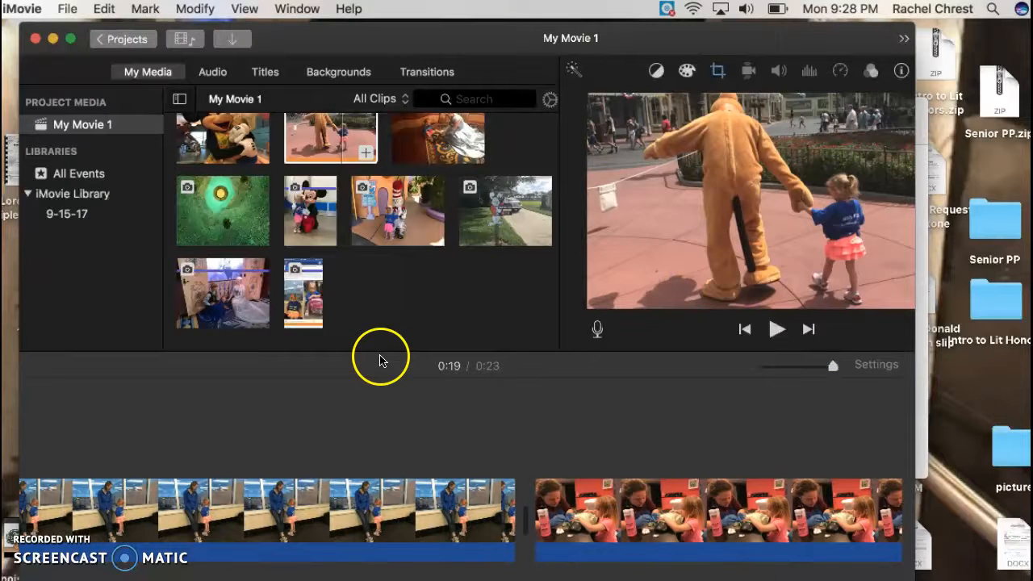
scroll(363, 452, left, 10)
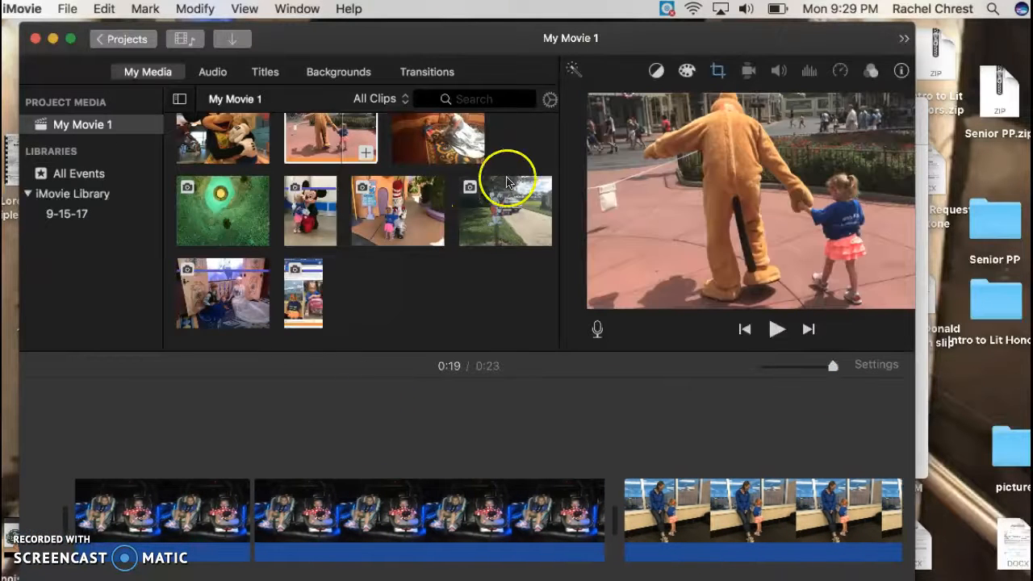
Add the Welcome Home rabbit sign photo to the beginning of the timeline.
click(494, 211)
drag(401, 252, 52, 502)
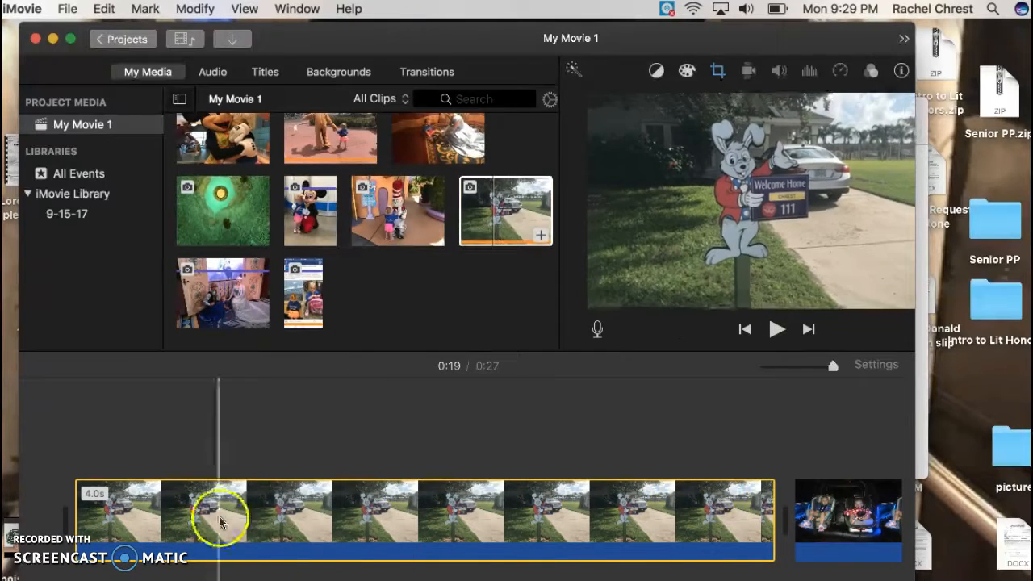
Skim and scroll along the timeline to check the order of all clips.
scroll(856, 528, right, 10)
scroll(857, 532, left, 15)
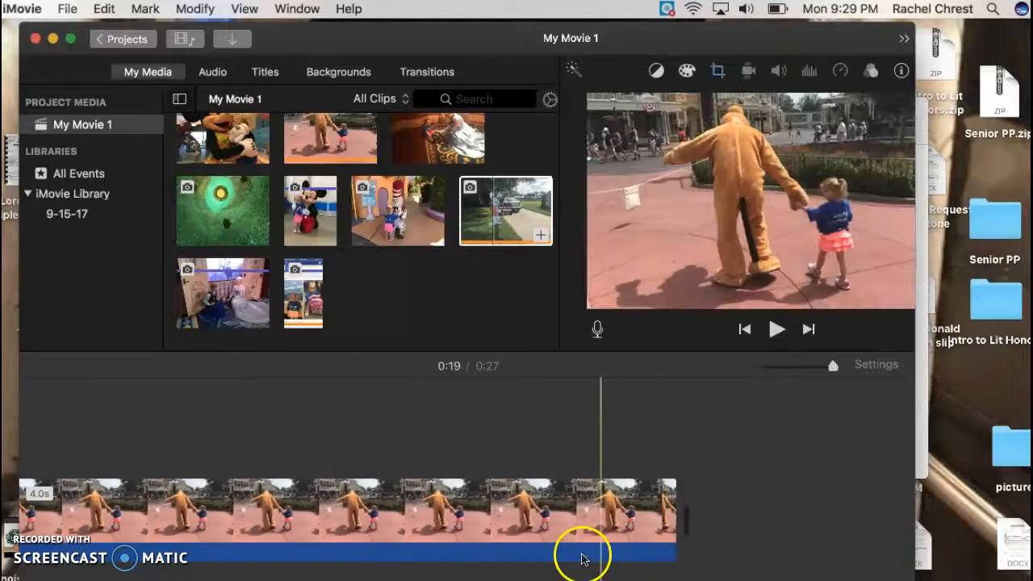
scroll(629, 474, right, 10)
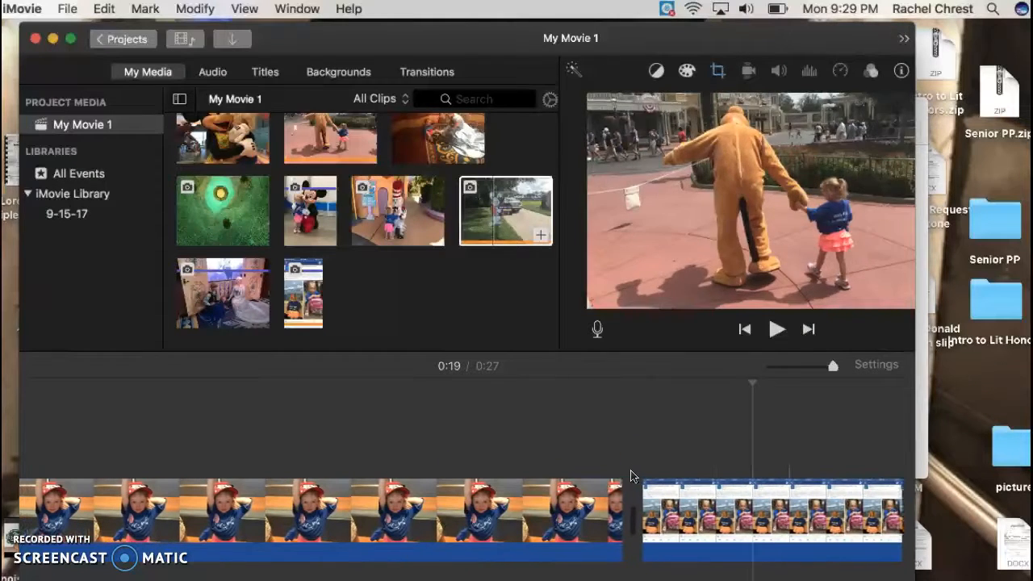
click(480, 436)
click(657, 413)
click(458, 466)
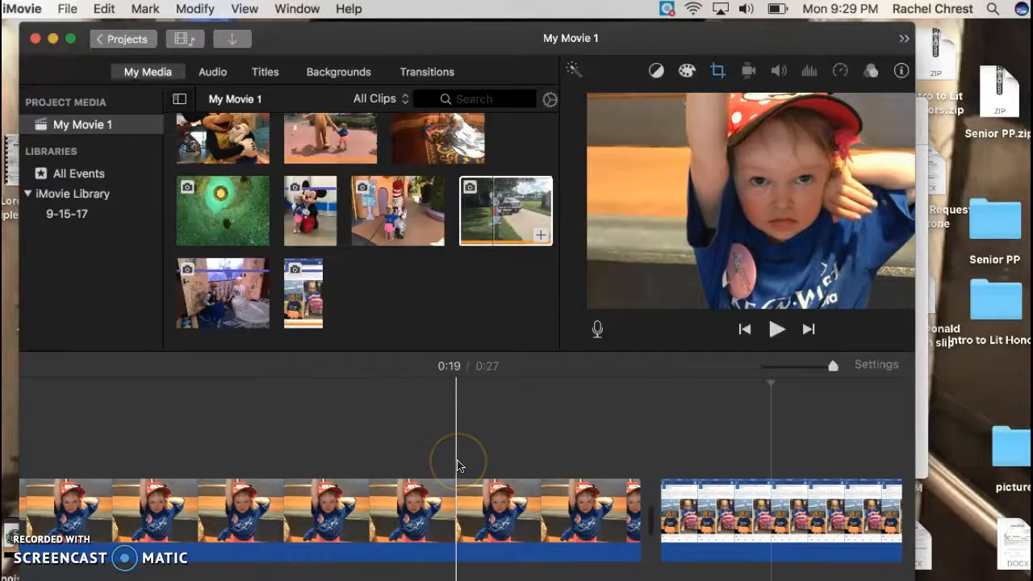
scroll(456, 465, left, 10)
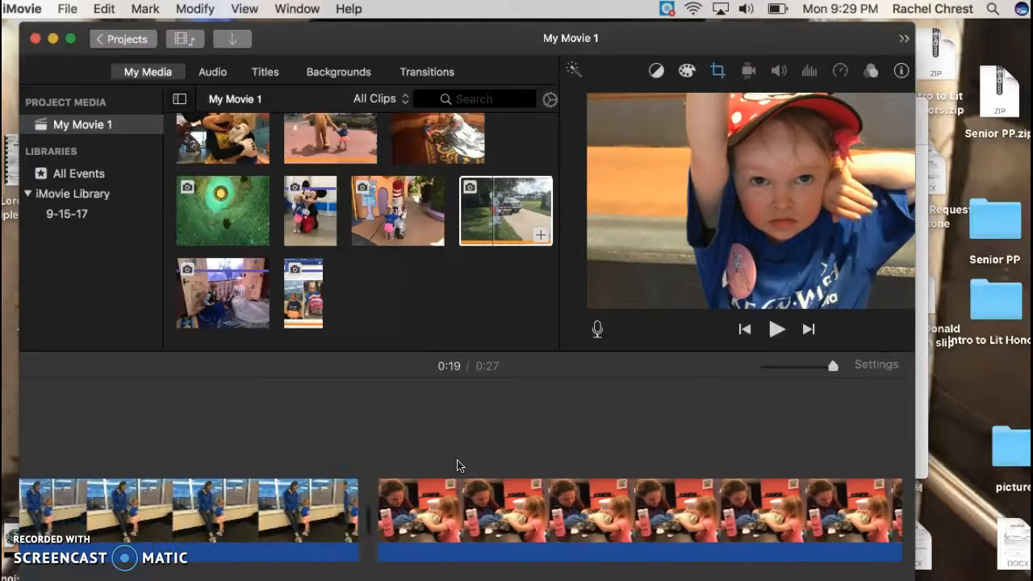
scroll(457, 465, left, 5)
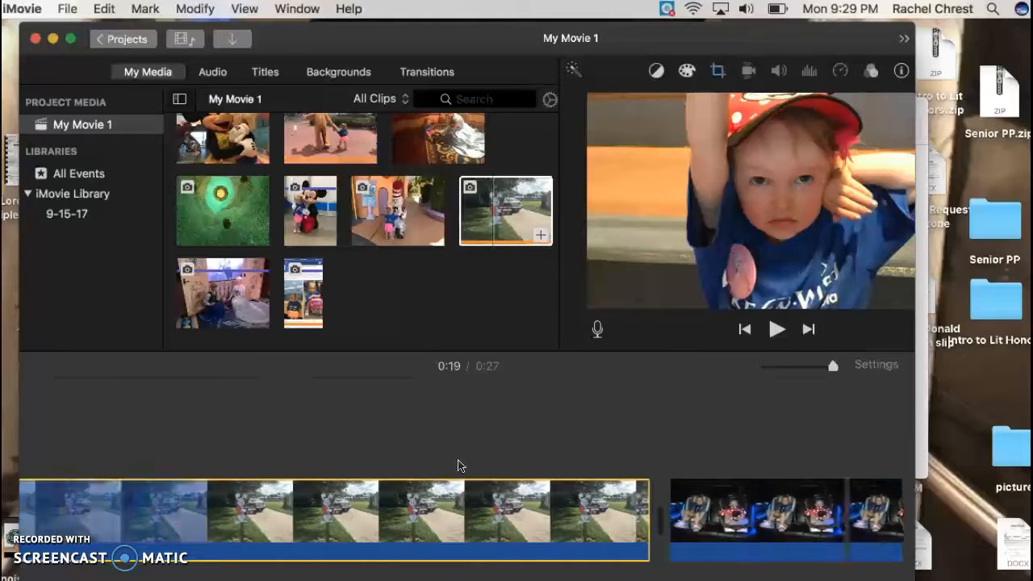
click(747, 507)
click(572, 473)
click(802, 443)
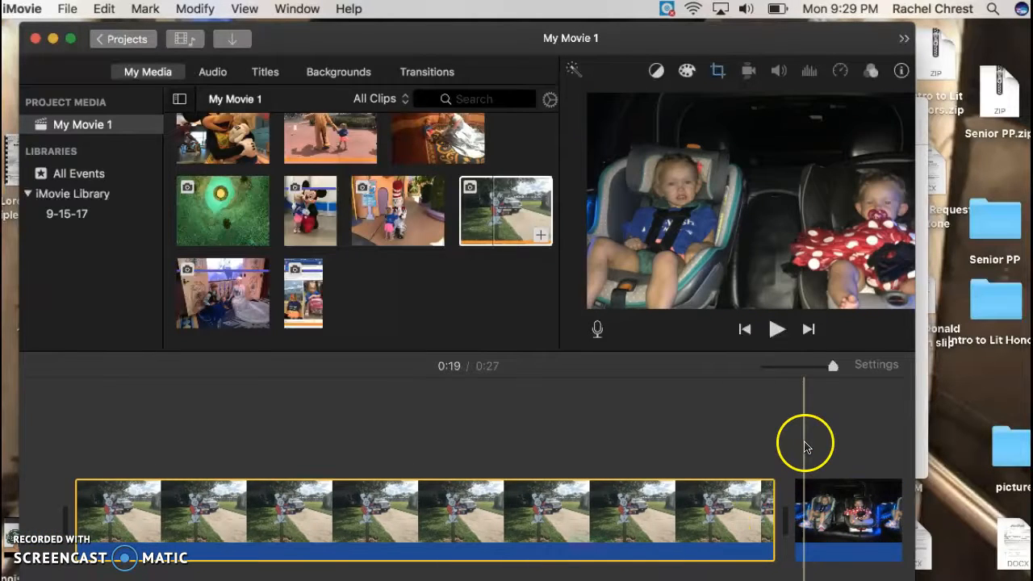
scroll(803, 443, right, 5)
scroll(803, 448, left, 5)
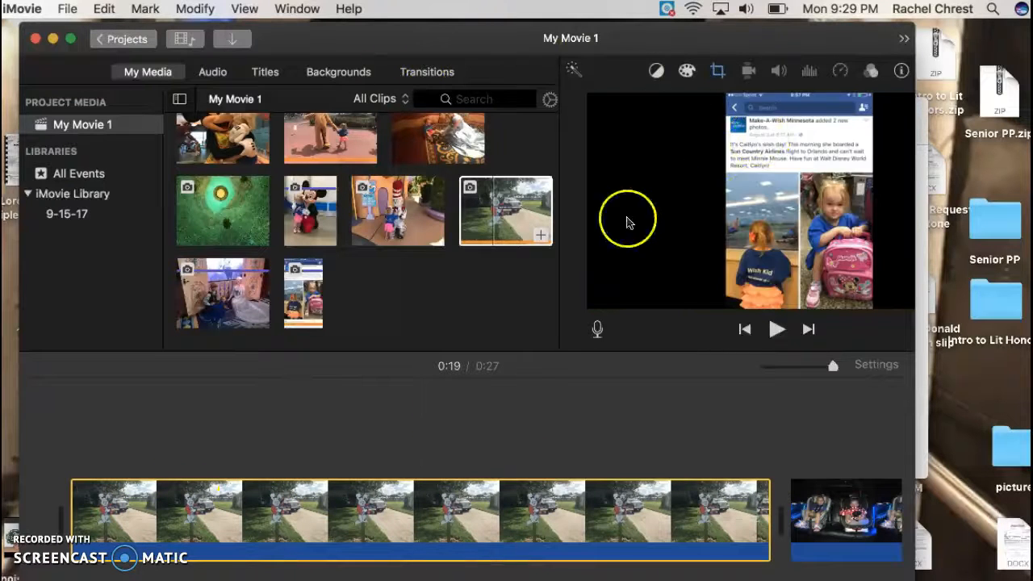
scroll(807, 427, right, 10)
scroll(811, 429, right, 8)
scroll(812, 429, left, 2)
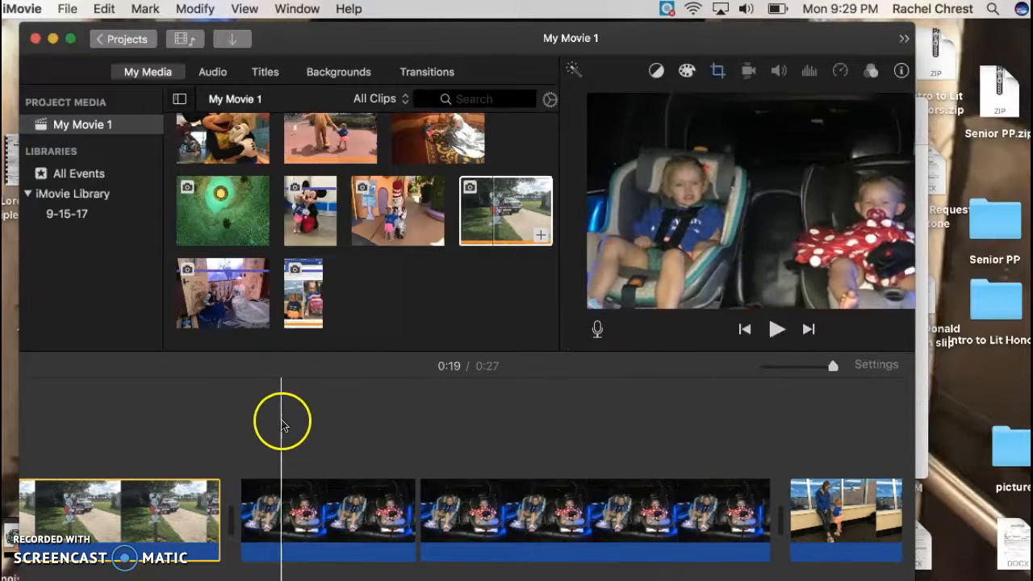
Record a voiceover starting near the beginning of the car seat clip.
click(673, 392)
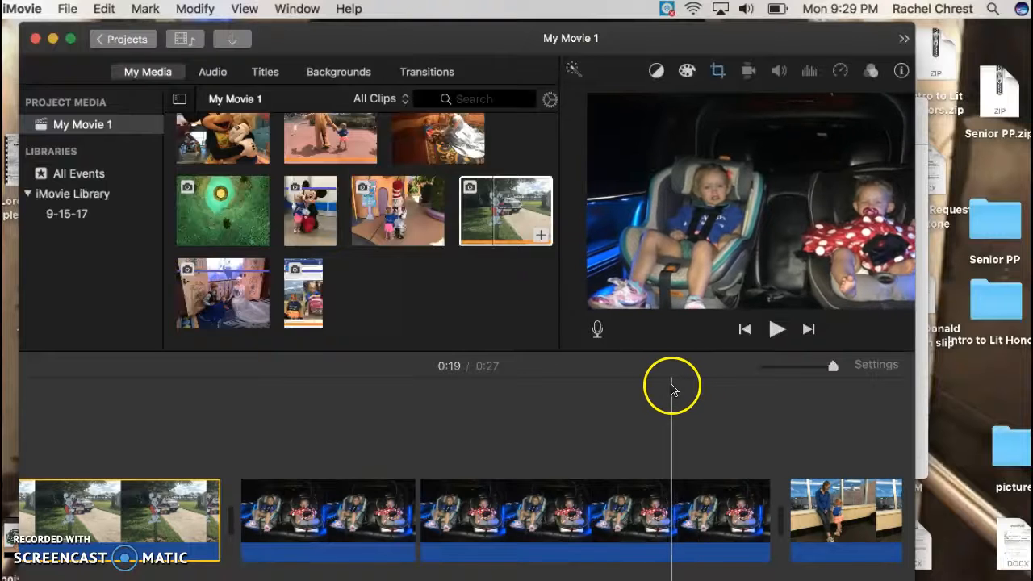
click(599, 331)
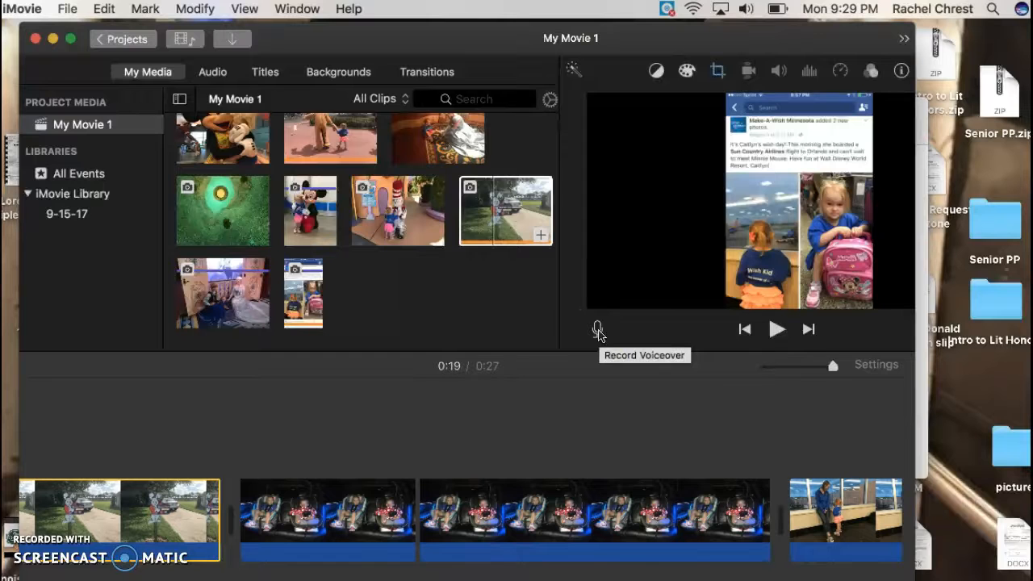
click(576, 385)
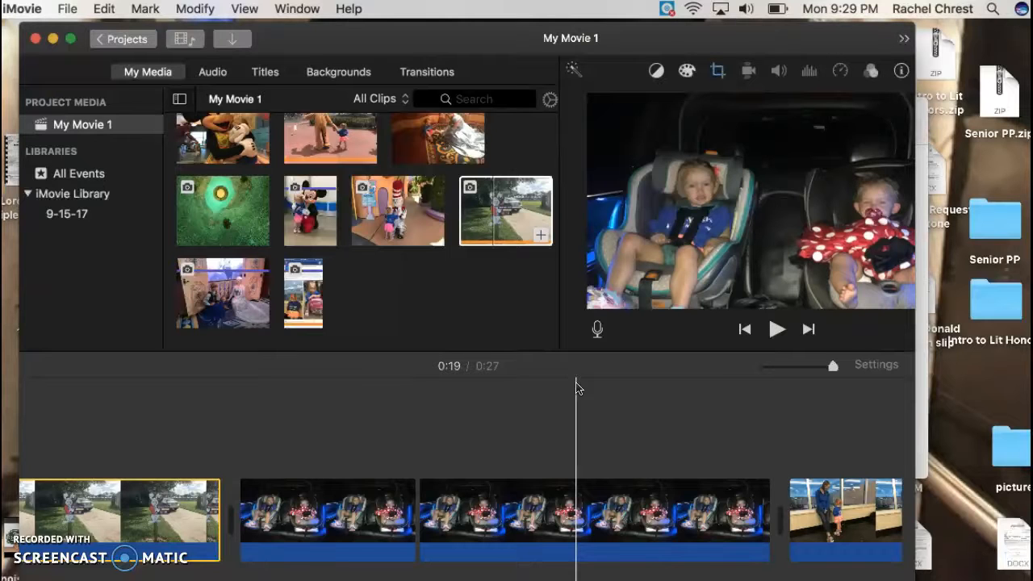
drag(576, 387, 649, 424)
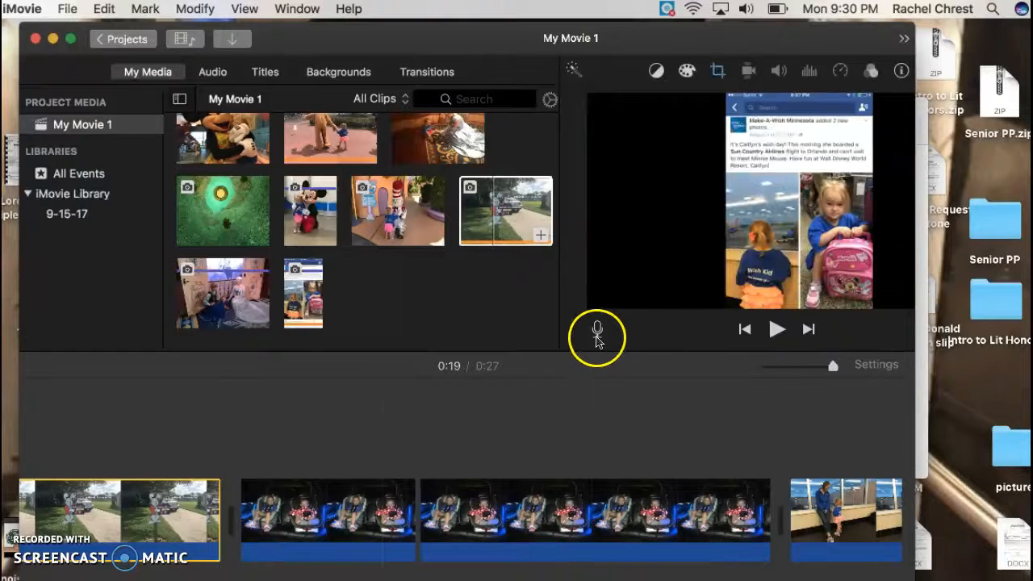
click(274, 467)
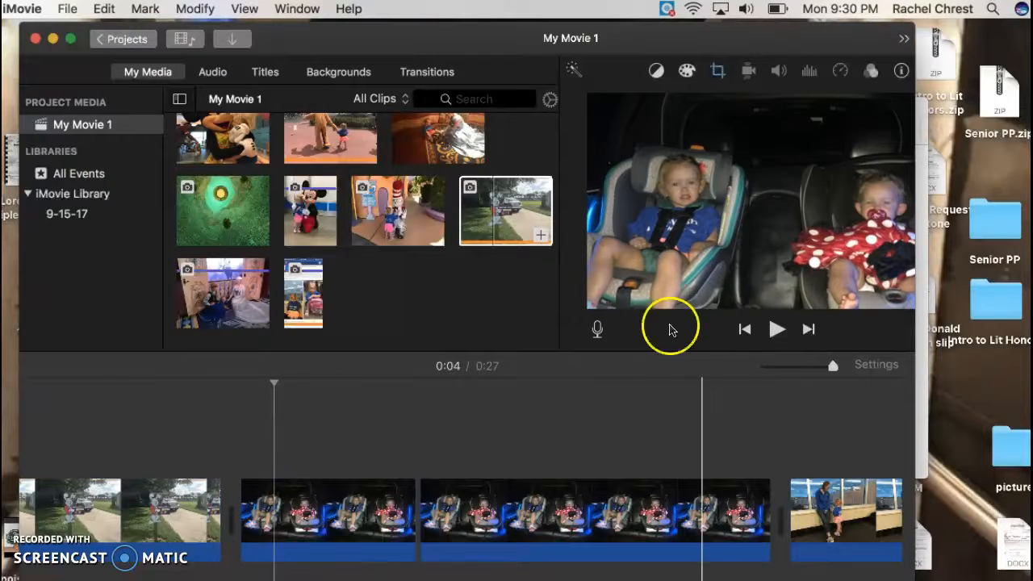
click(597, 331)
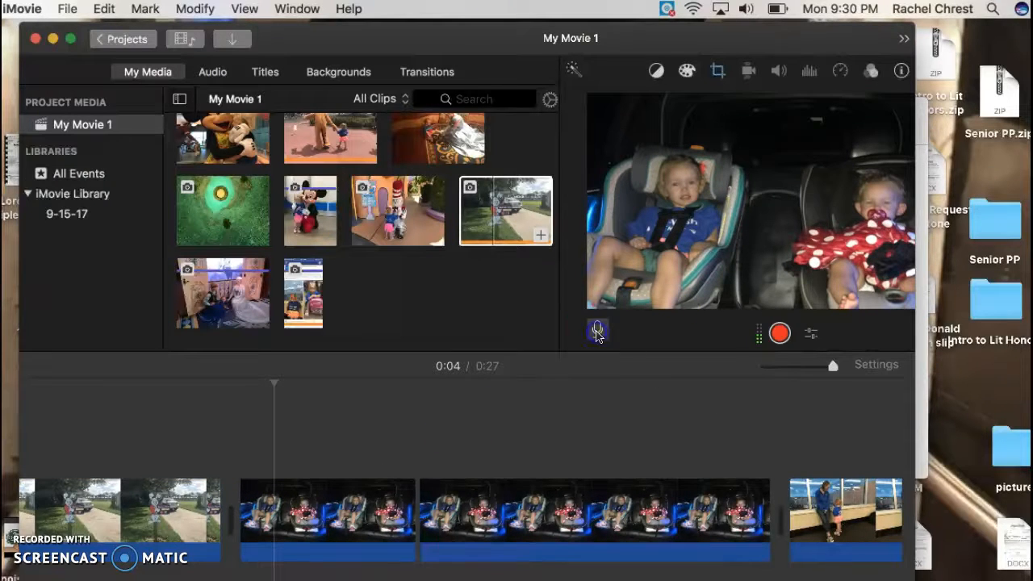
click(779, 334)
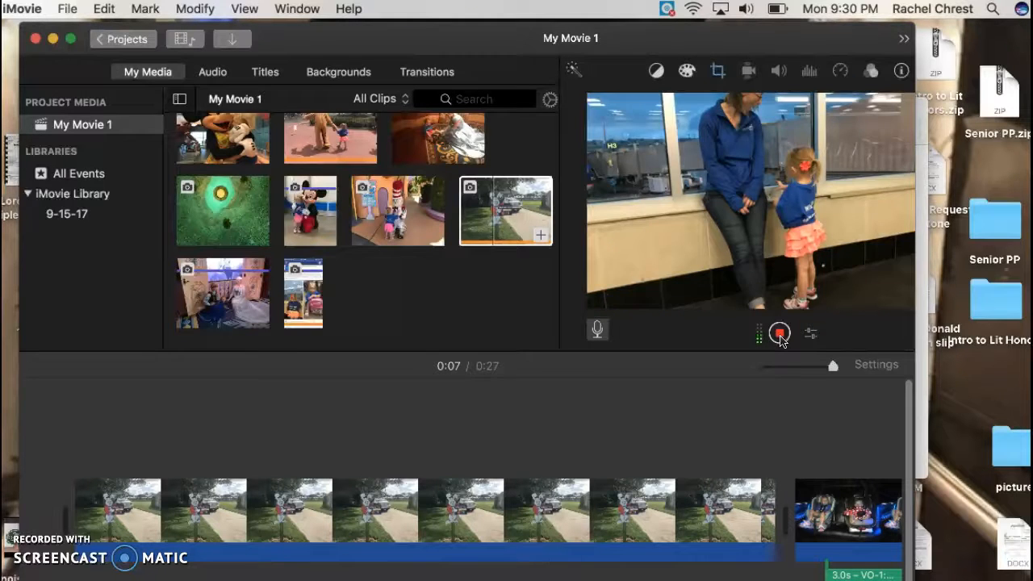
click(779, 334)
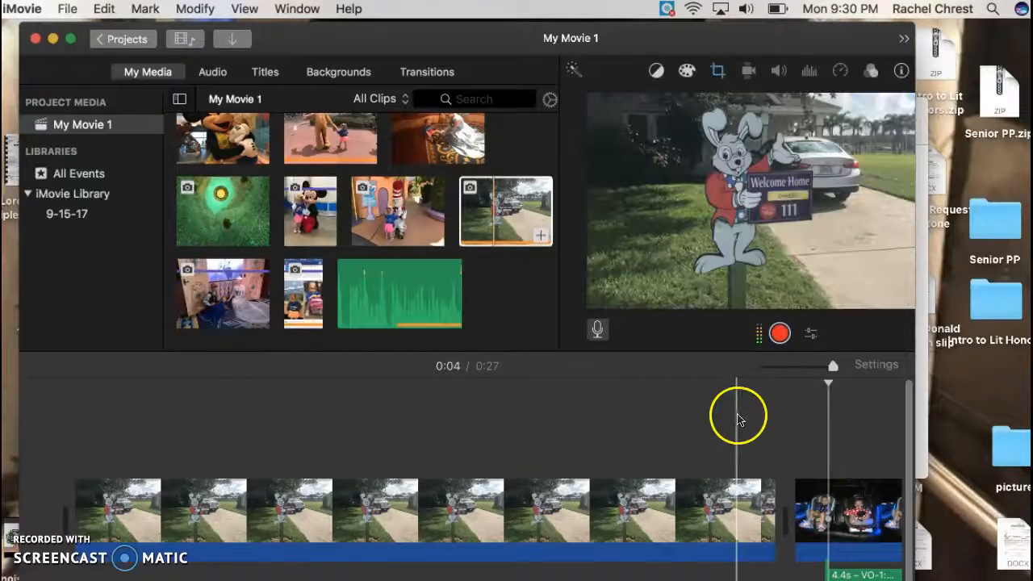
Select the voiceover clip and split it at the playhead.
drag(549, 466, 263, 502)
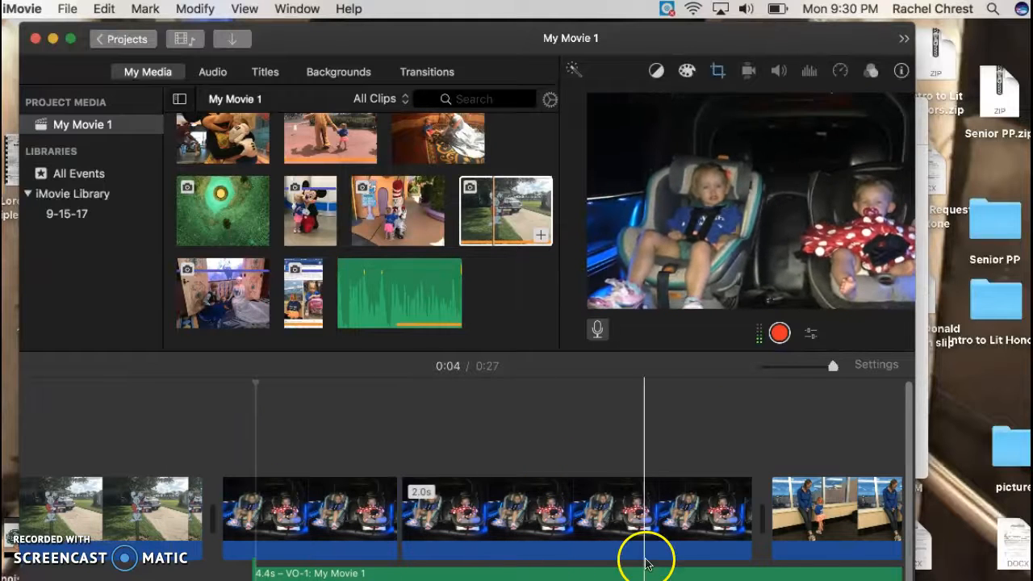
click(270, 556)
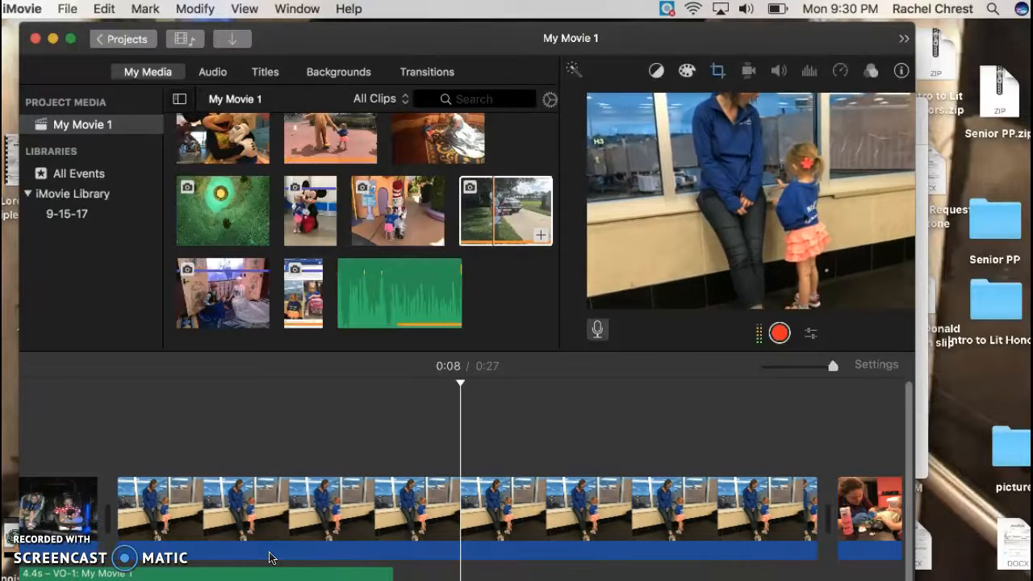
click(278, 554)
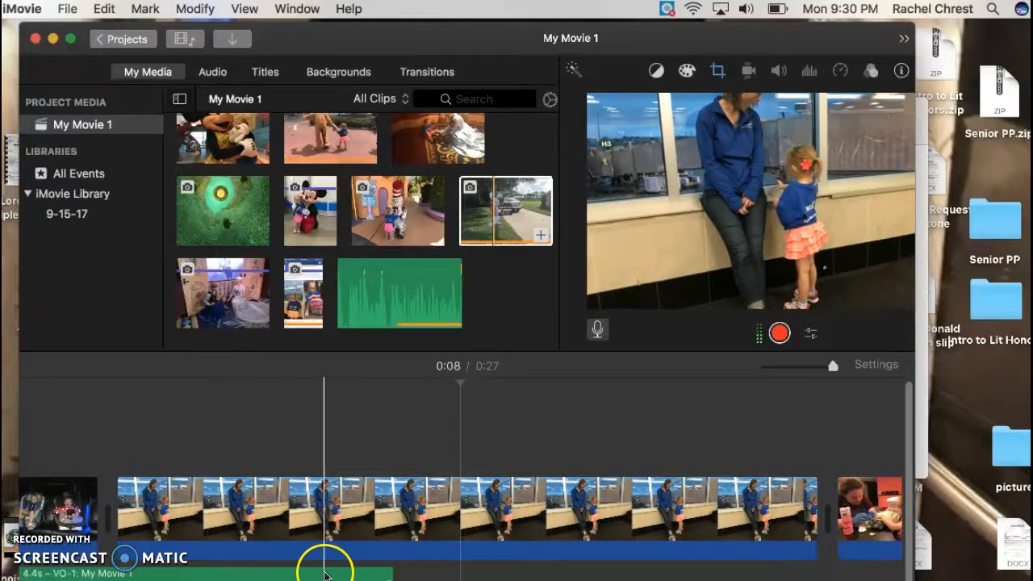
scroll(325, 575, left, 5)
scroll(325, 575, left, 6)
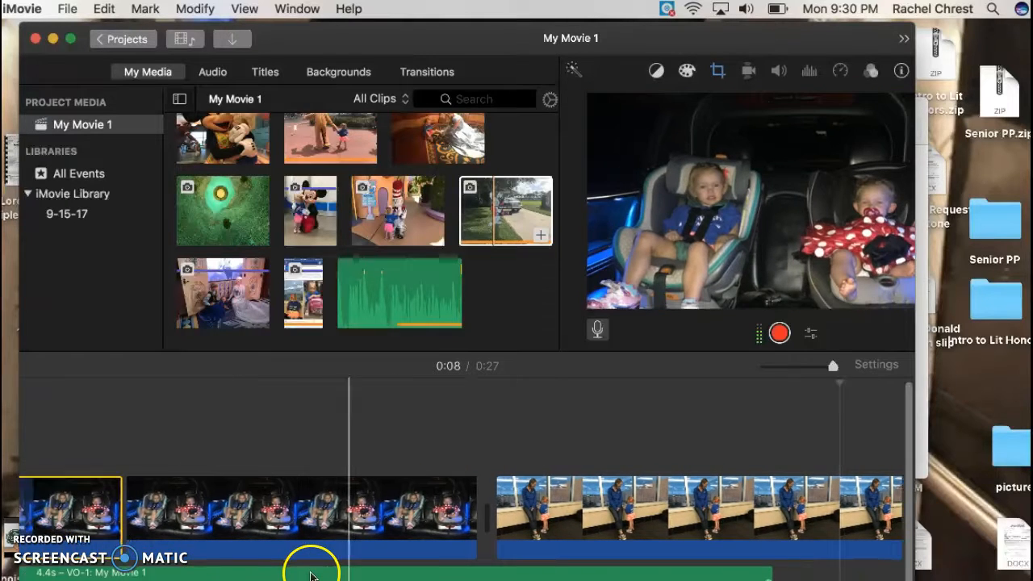
click(282, 574)
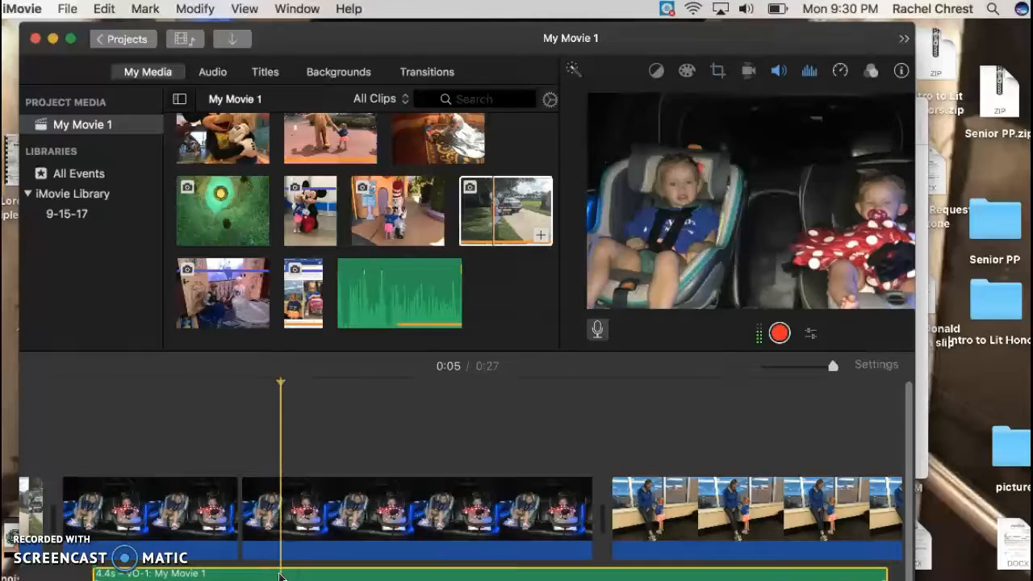
click(150, 9)
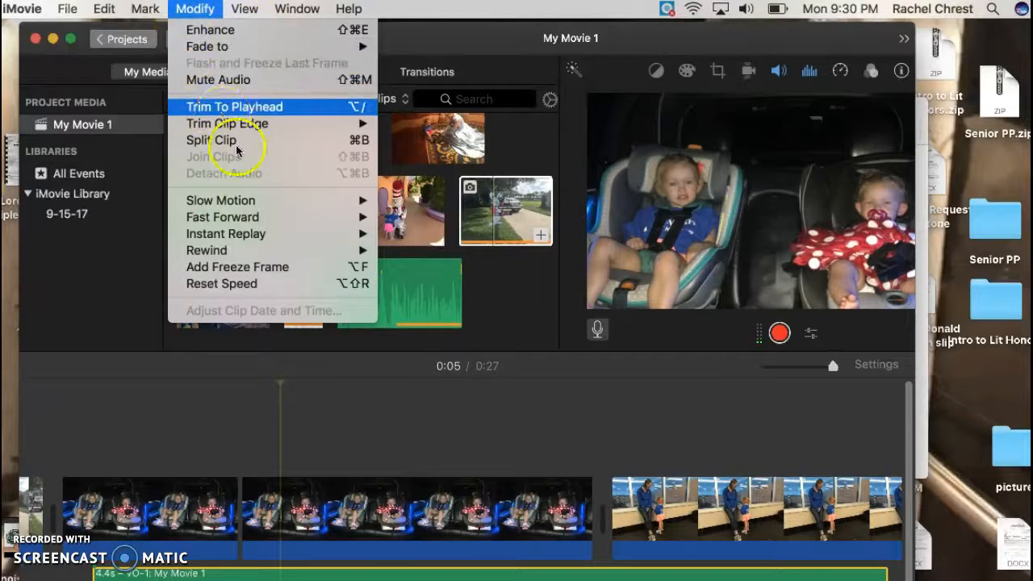
click(248, 142)
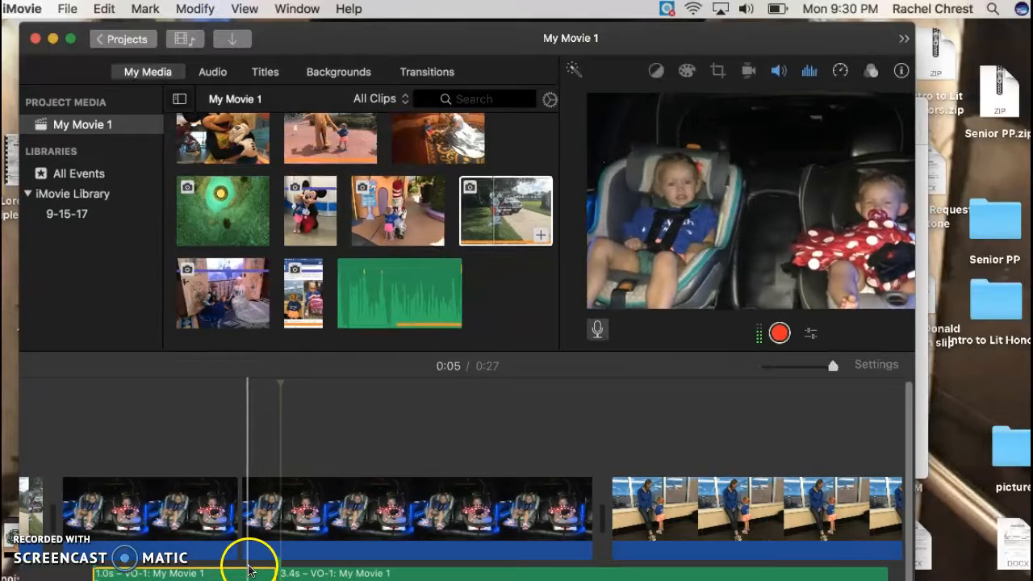
Move the first voiceover segment slightly earlier on the timeline.
drag(214, 575, 161, 577)
drag(160, 575, 205, 574)
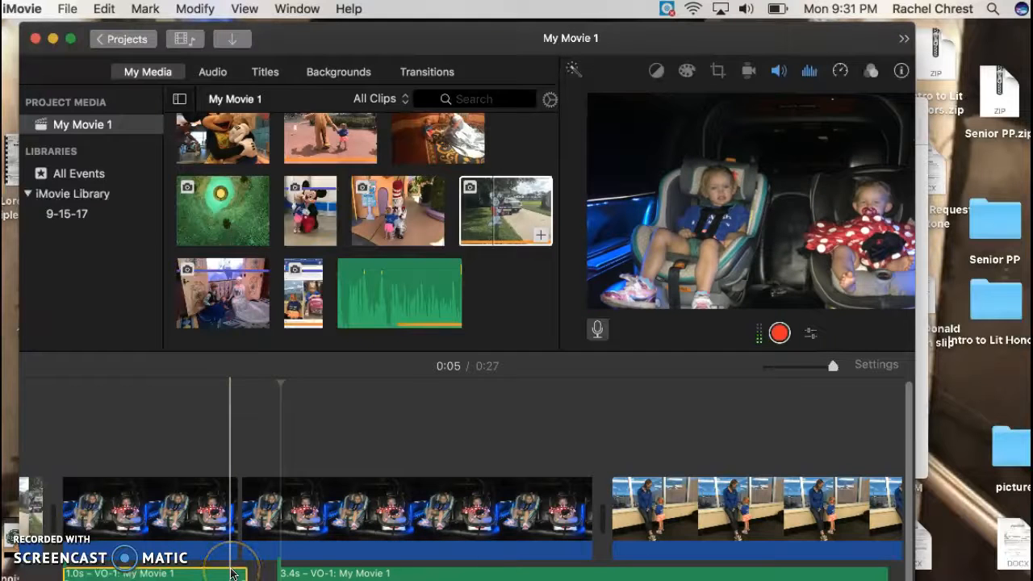
Scroll through the timeline to check the voiceover segments against the clips.
scroll(415, 565, left, 10)
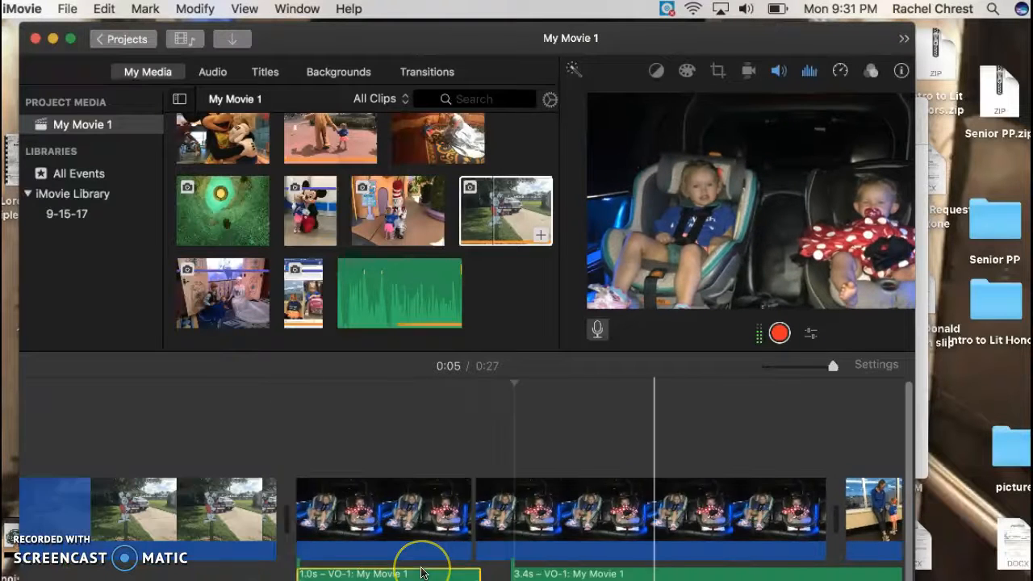
scroll(420, 573, left, 10)
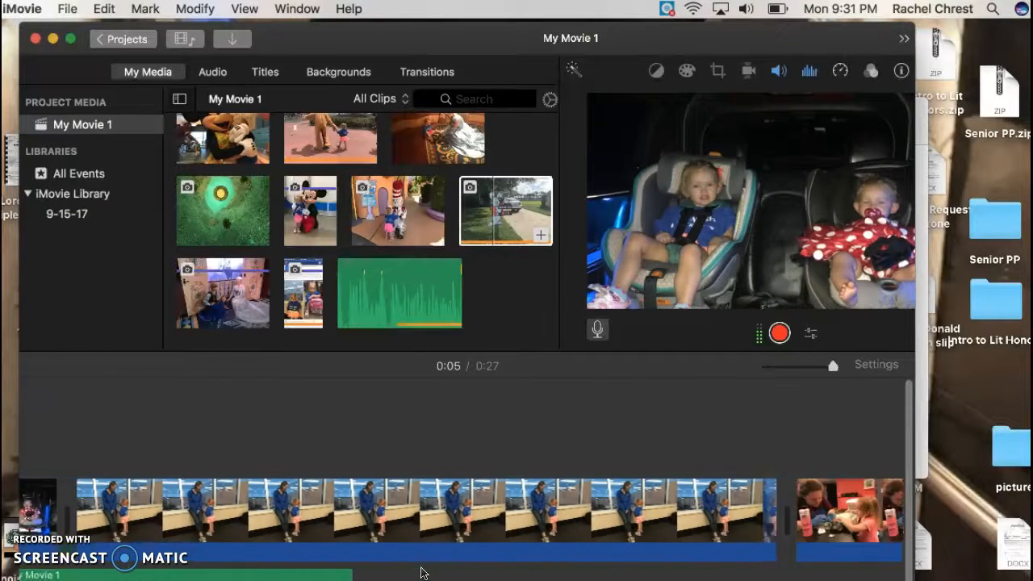
scroll(421, 573, left, 10)
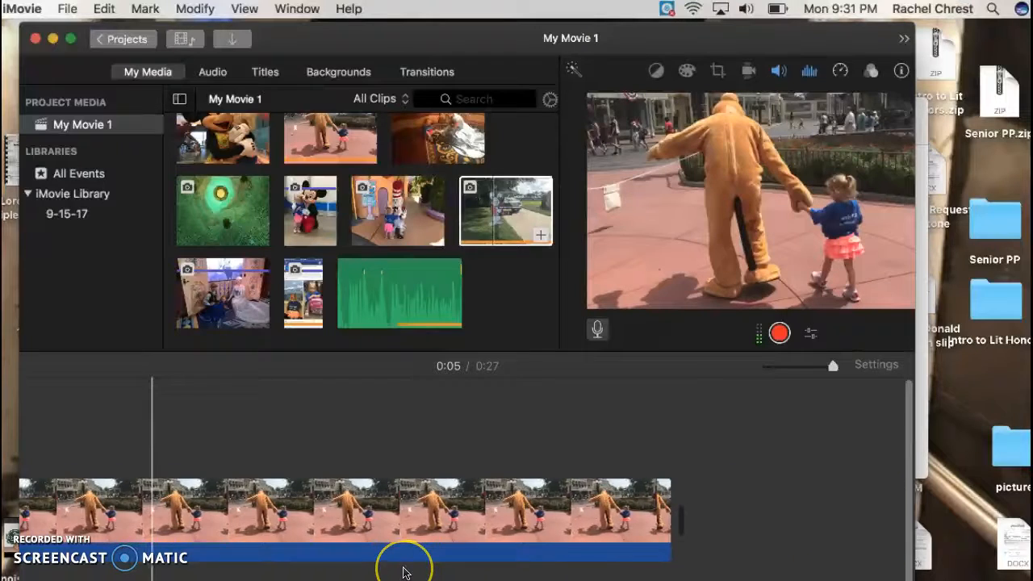
scroll(403, 573, right, 15)
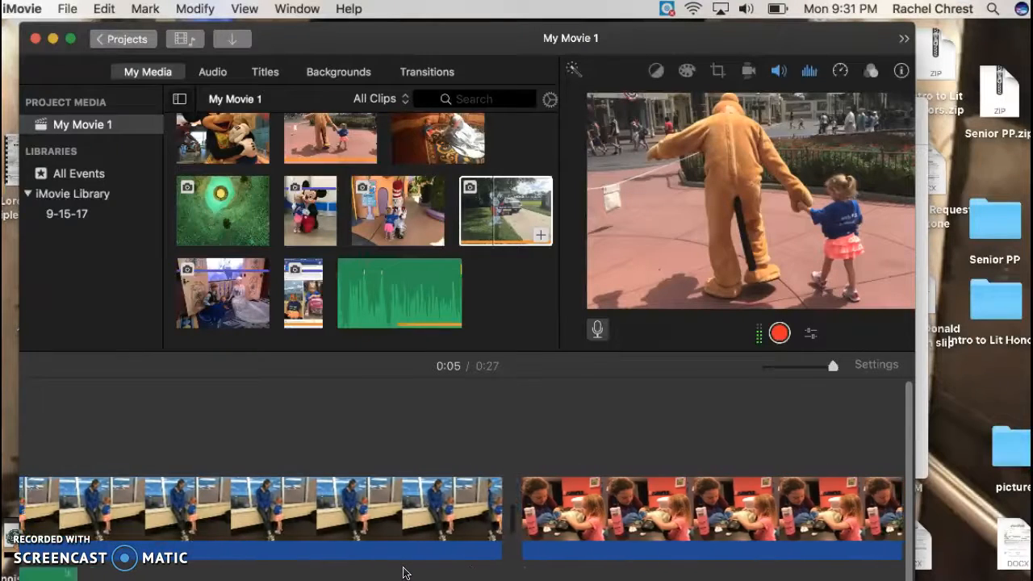
scroll(404, 574, left, 4)
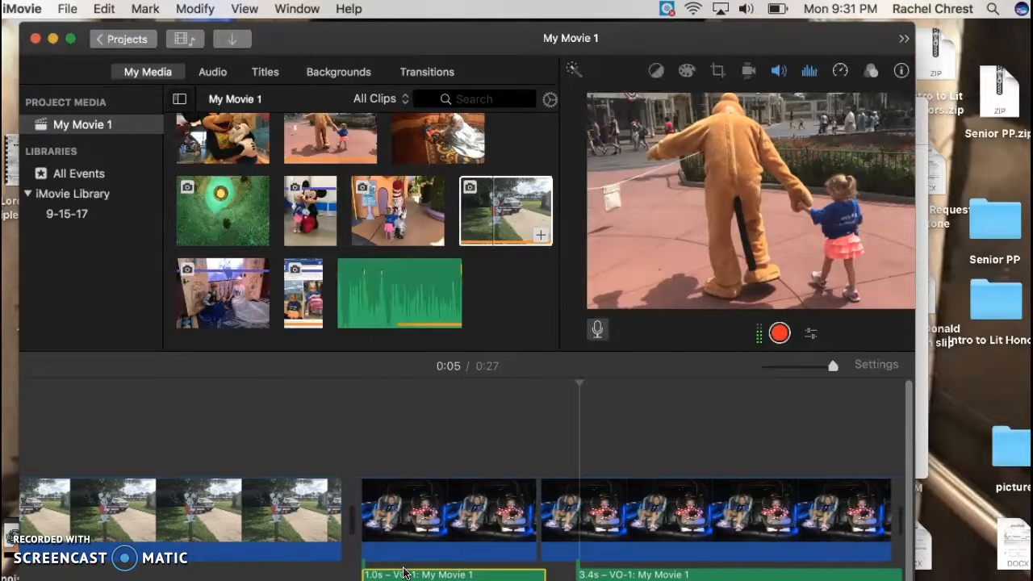
scroll(77, 557, left, 12)
scroll(69, 545, right, 1)
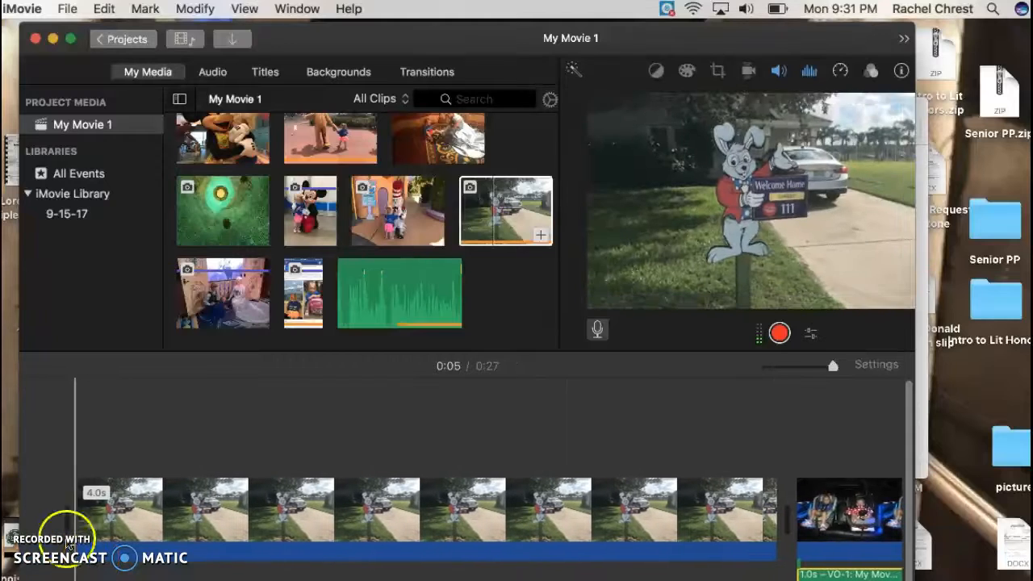
Open the share-to-file export dialog for the movie.
click(66, 9)
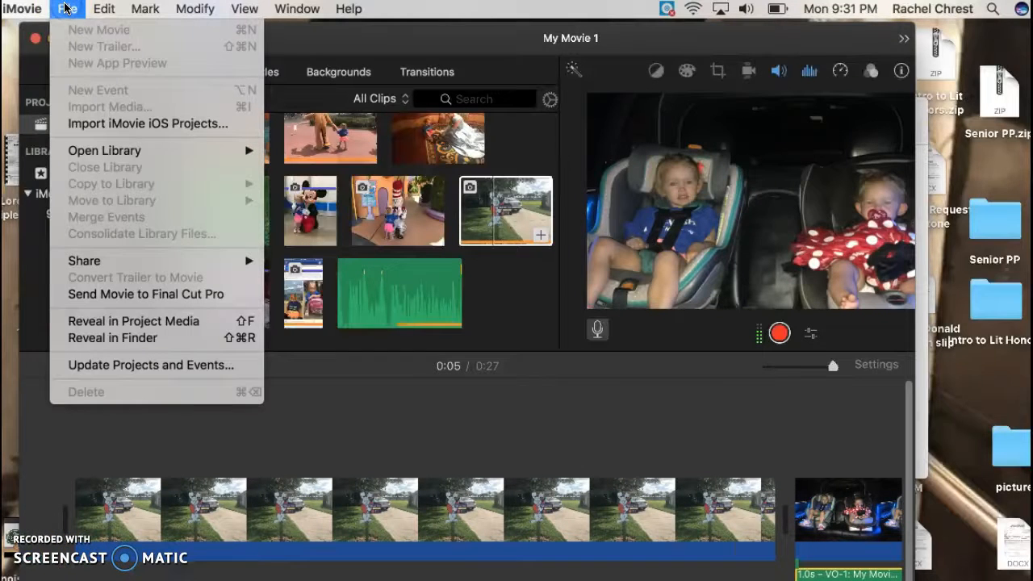
mouse_move(127, 258)
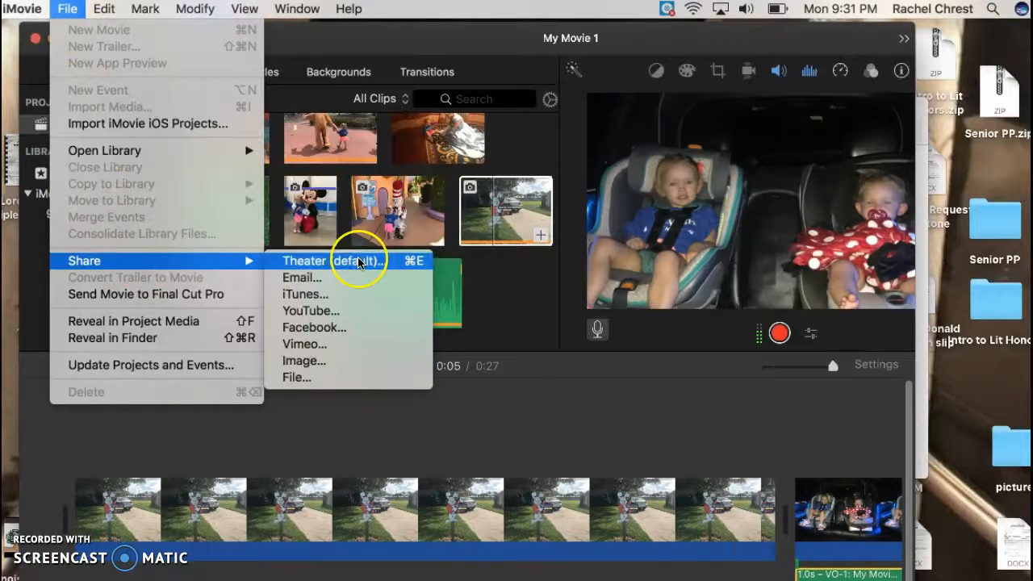
click(343, 385)
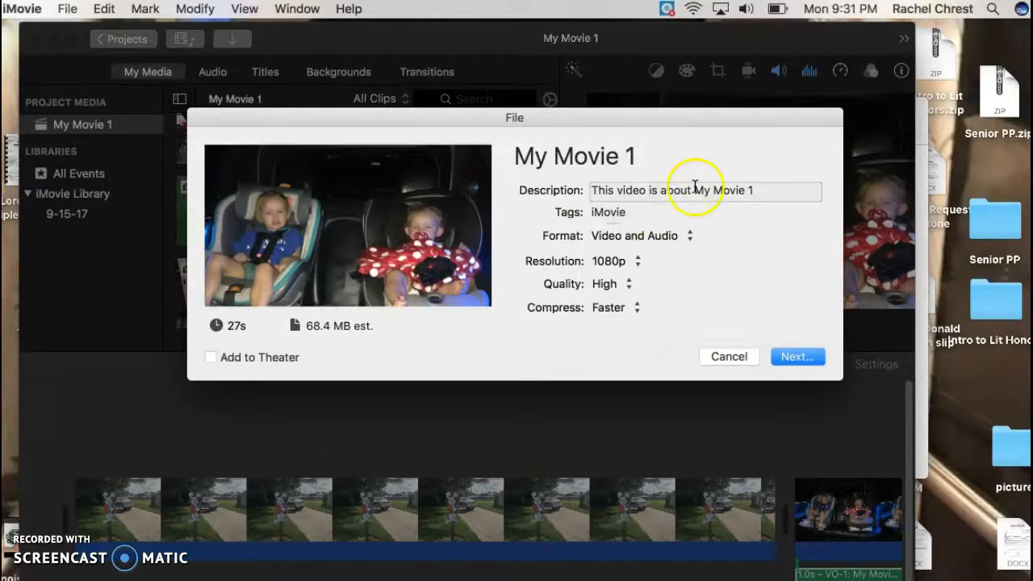
click(804, 359)
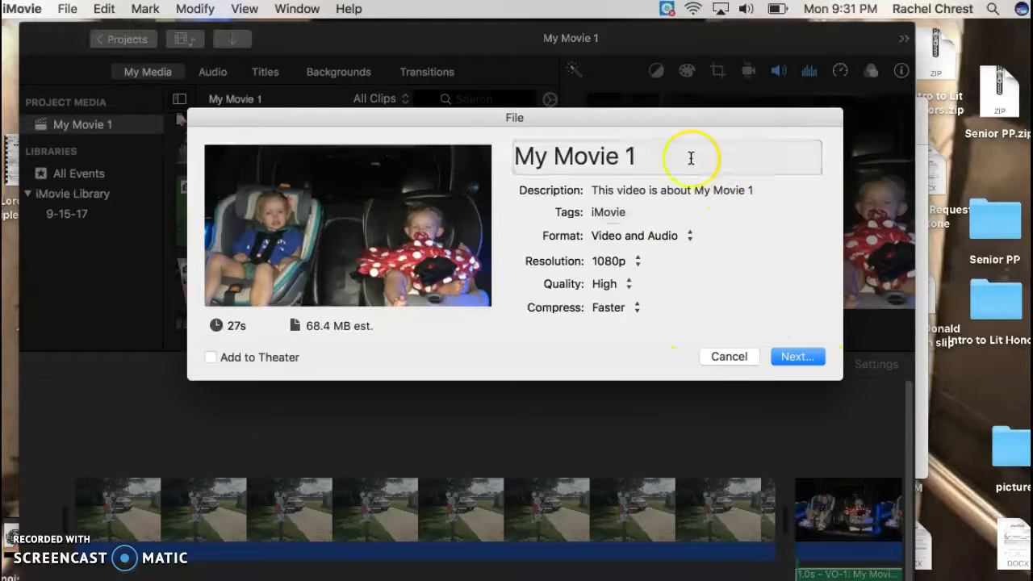
Replace the export title with the teacher's name followed by Example.
click(606, 157)
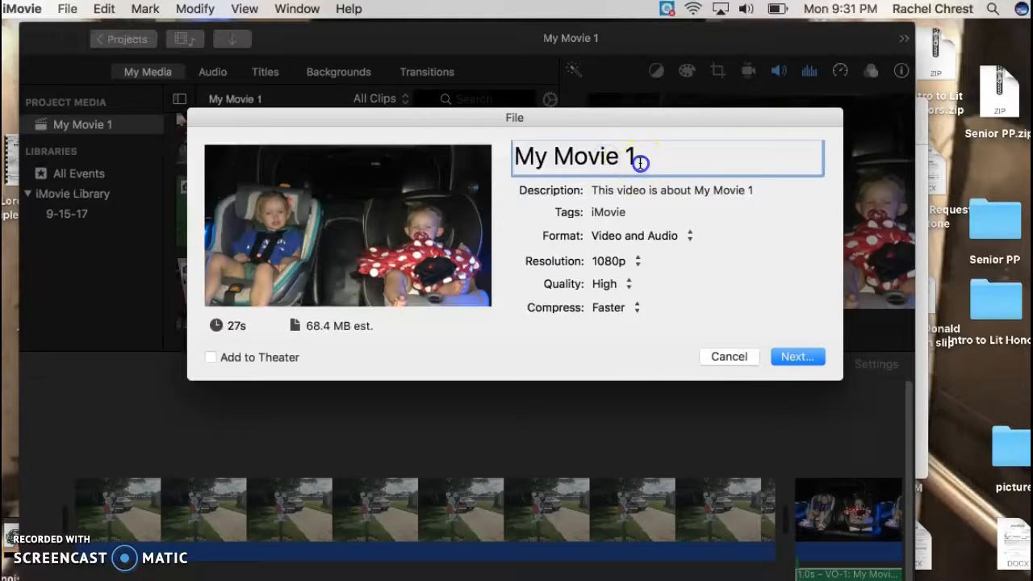
key(BackSpace)
key(BackSpace)
key(BackSpace)
key(BackSpace)
key(BackSpace)
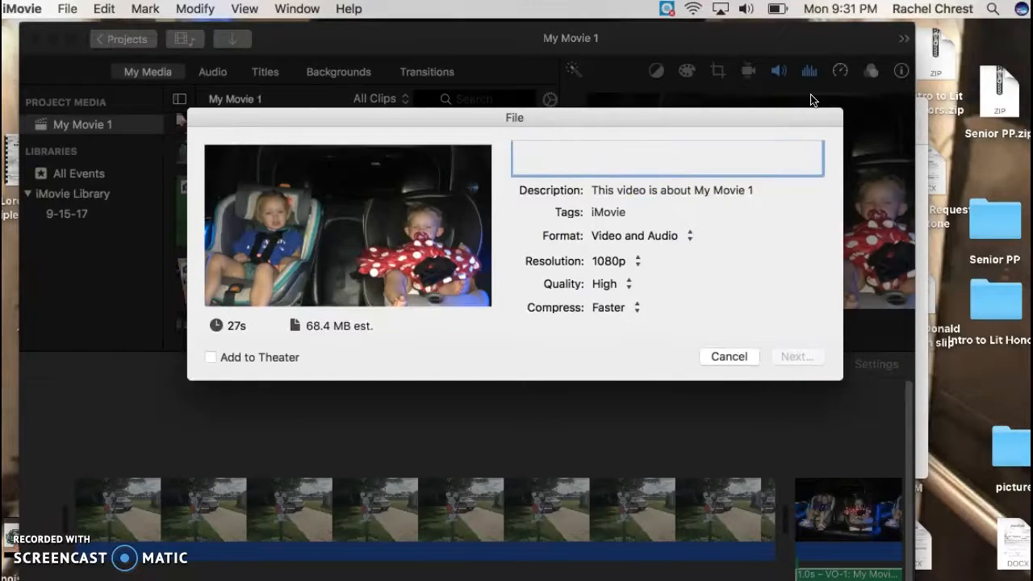
text(Mrs. Chrest Example)
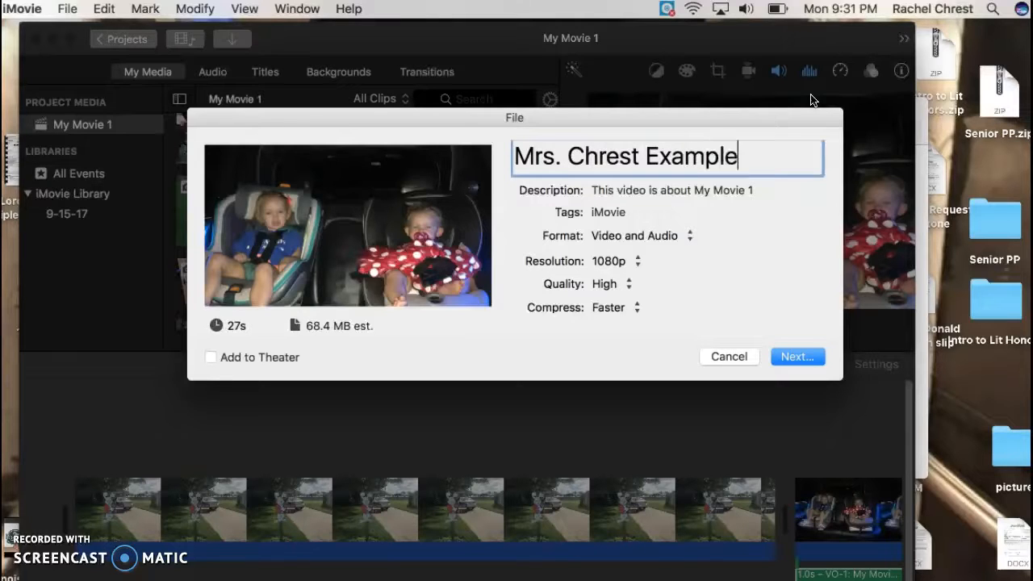
Continue and save the exported movie file in the Documents folder.
click(799, 358)
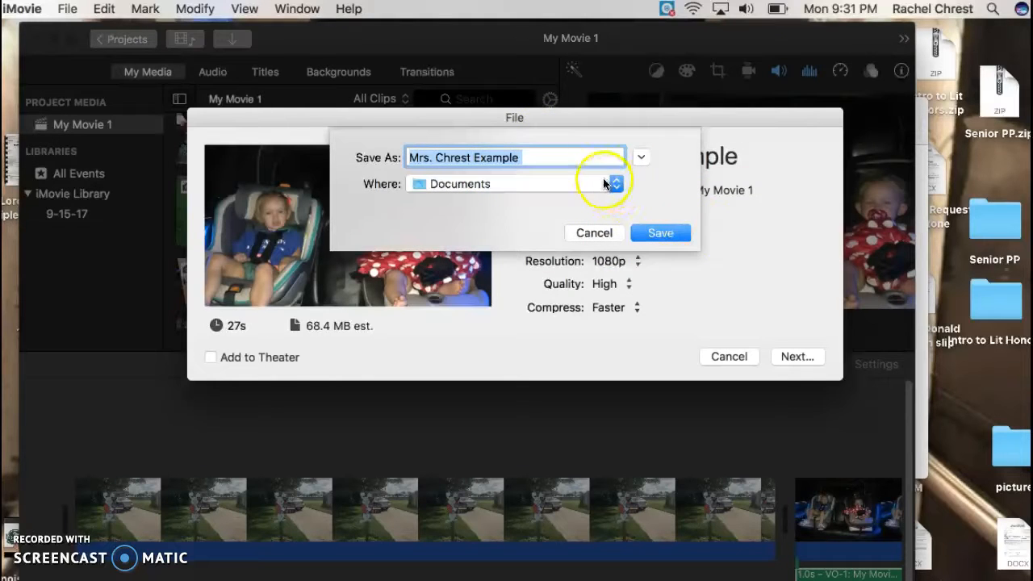
click(615, 186)
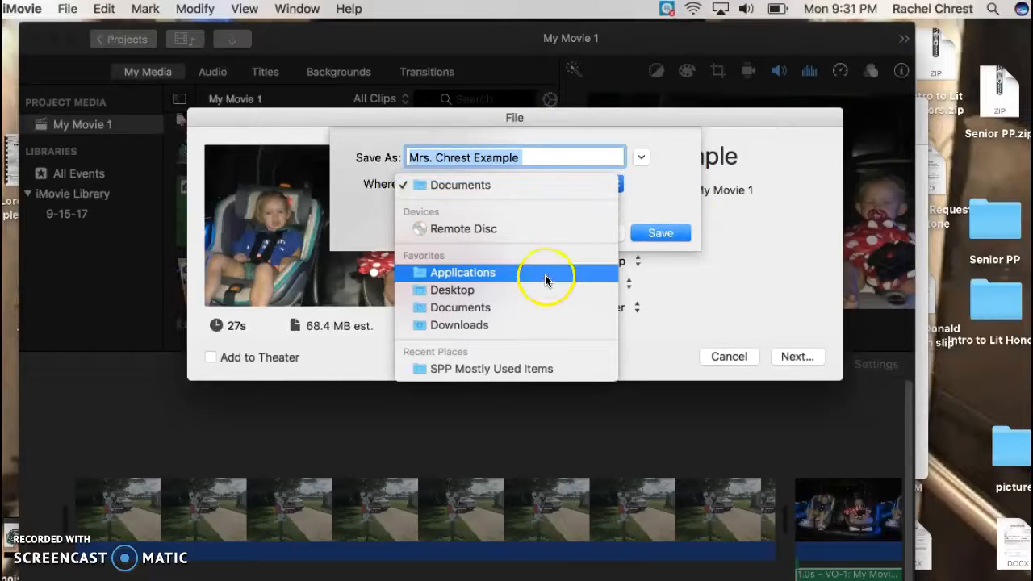
click(658, 184)
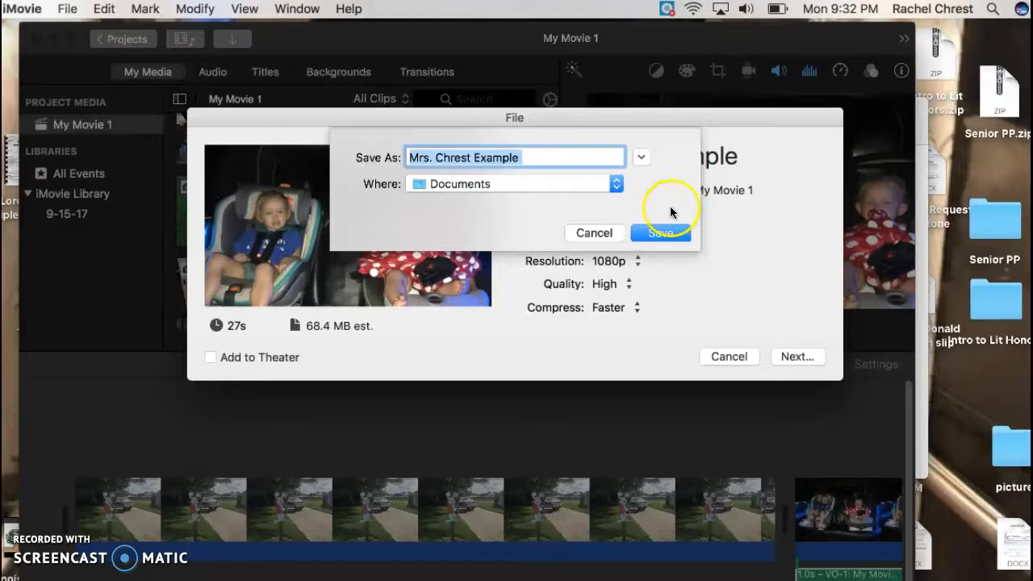
click(659, 238)
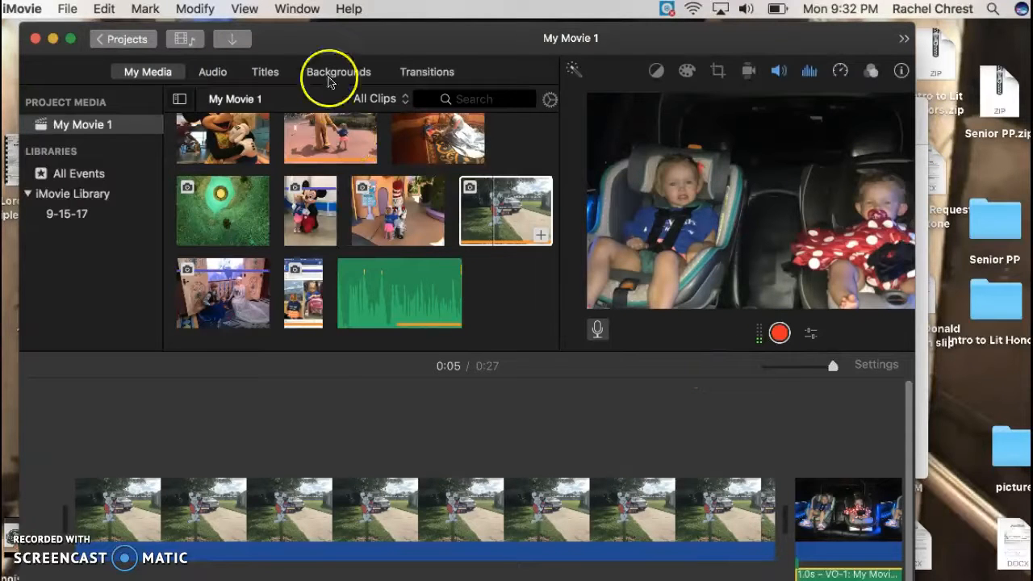
Return to the projects browser, naming the project Example Movie.
click(121, 40)
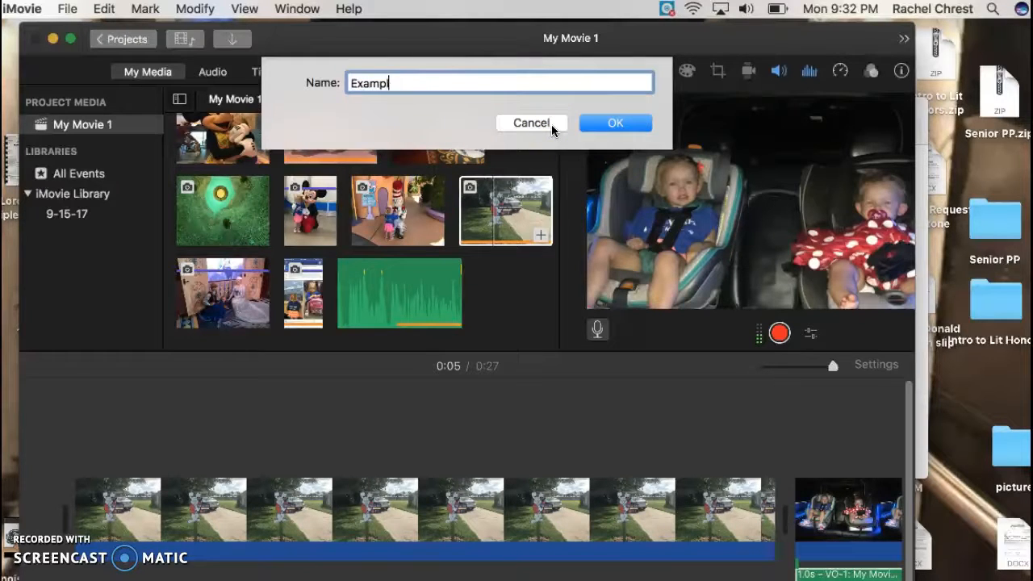
click(616, 122)
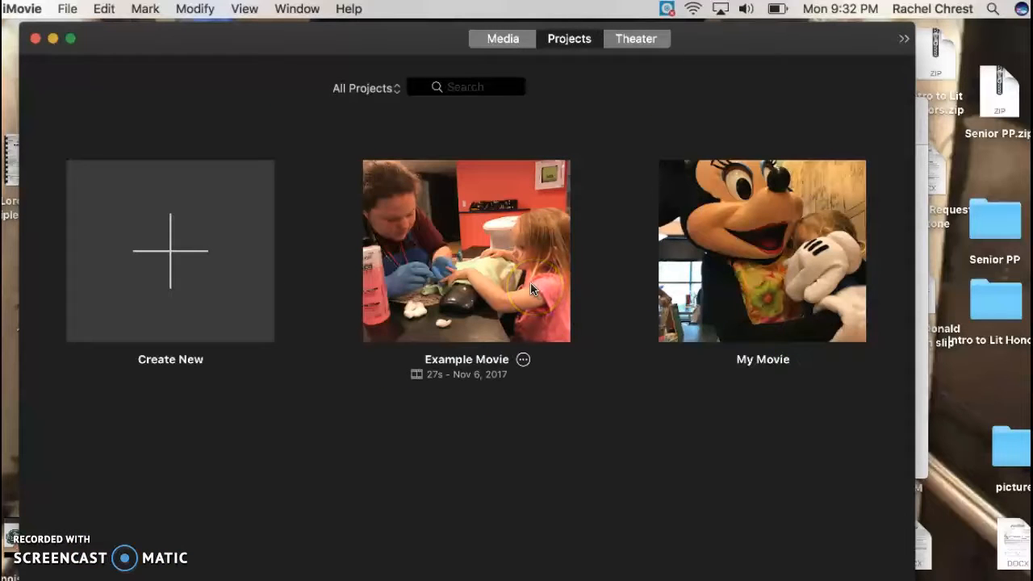
Open the Example Movie project.
click(502, 264)
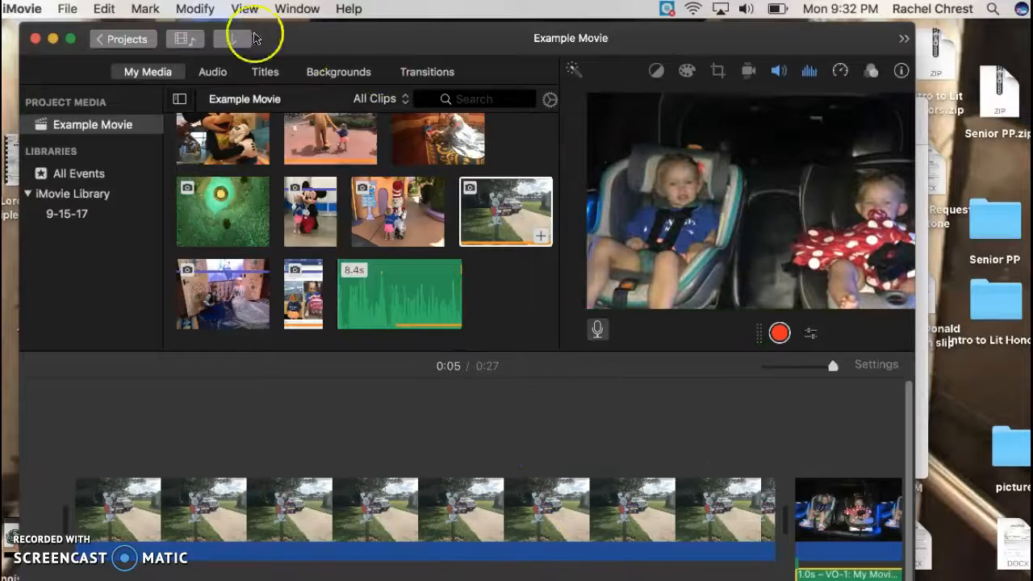
click(69, 10)
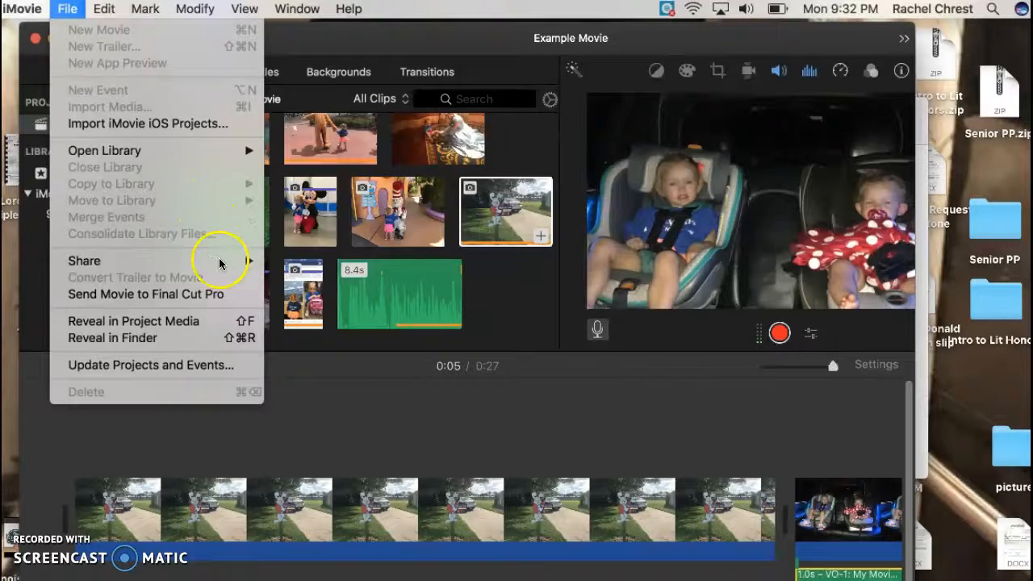
mouse_move(219, 266)
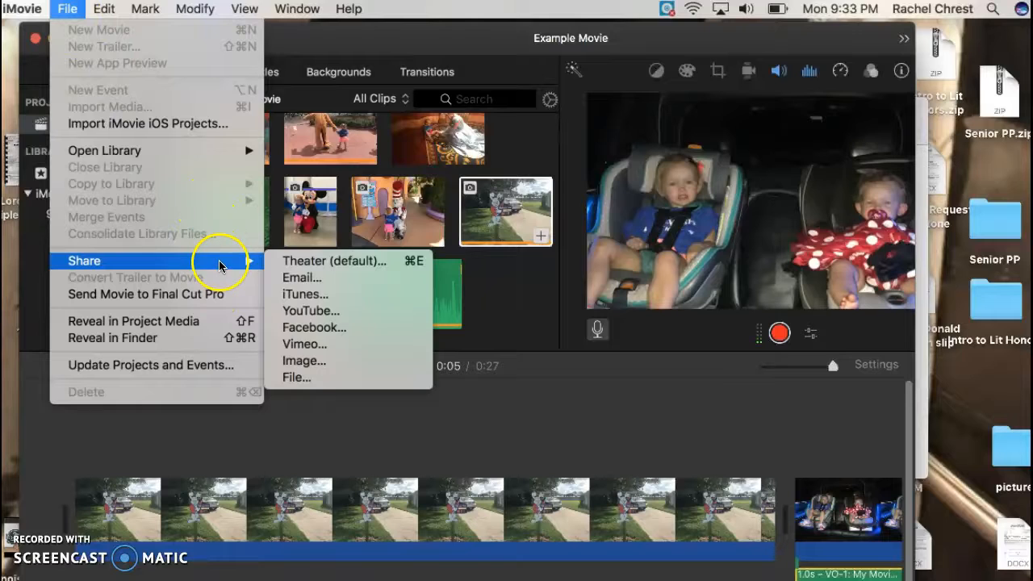
click(304, 381)
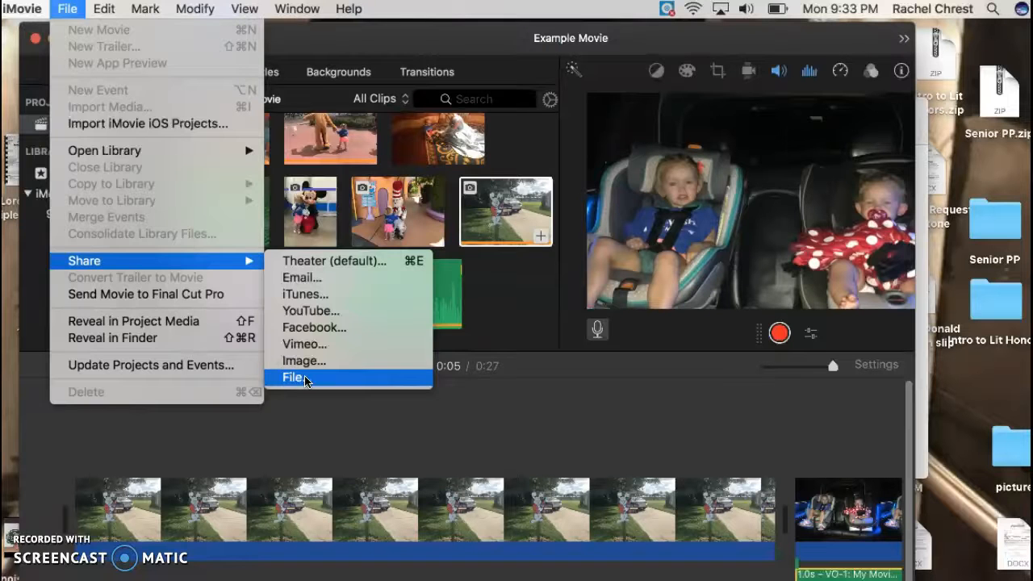
click(304, 379)
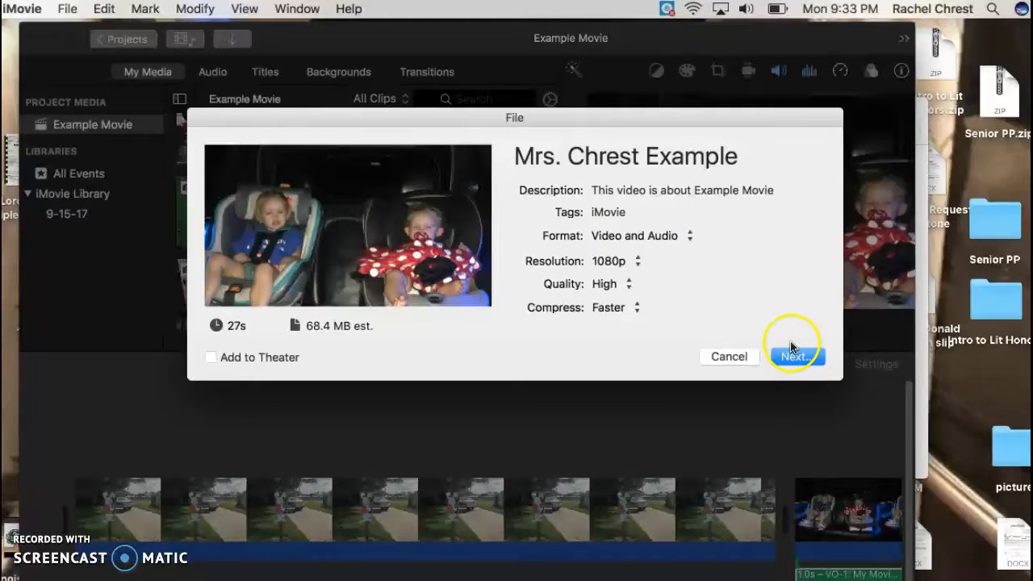
click(795, 360)
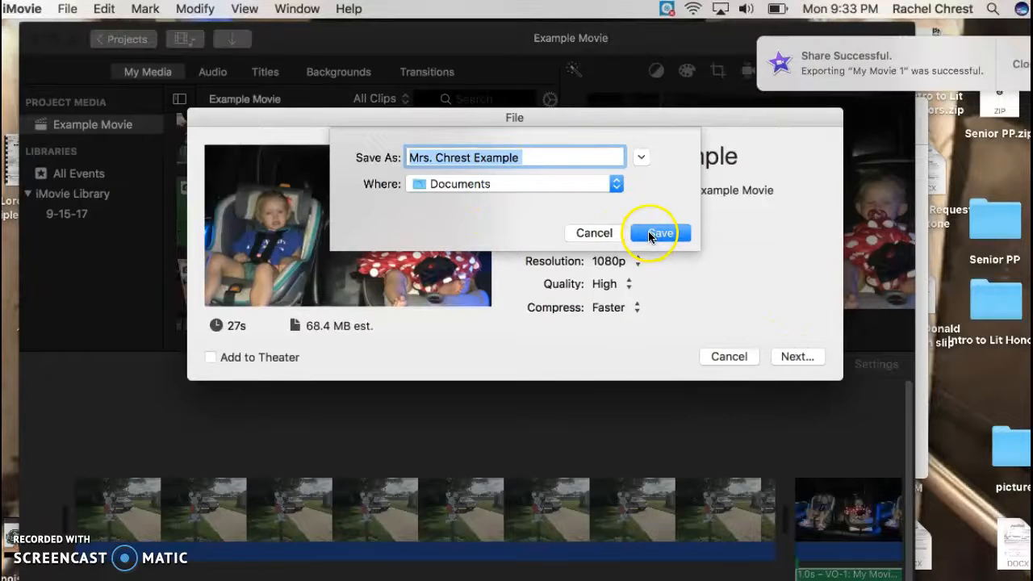
click(598, 233)
click(728, 356)
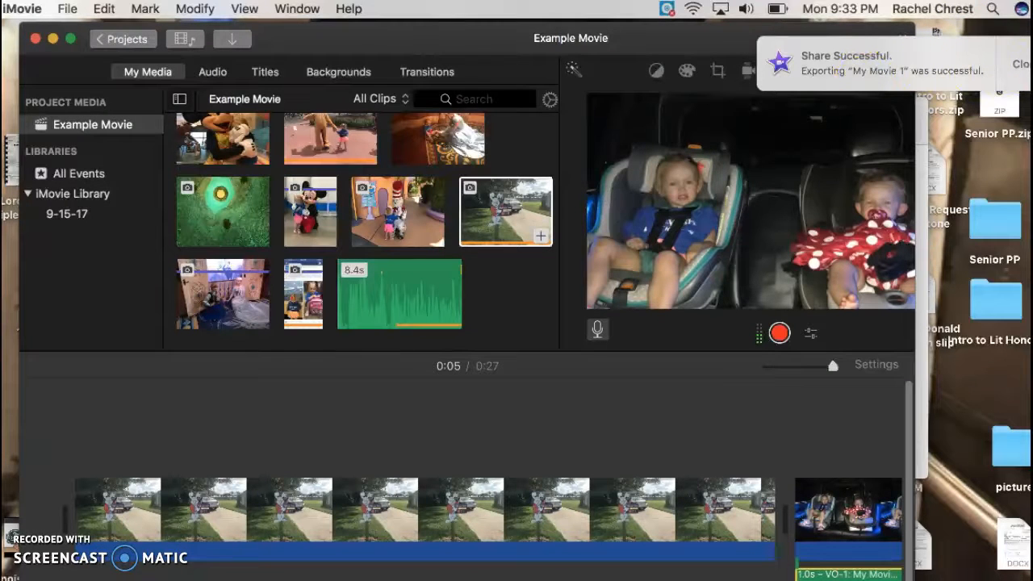
Dismiss the export notification and preview clips in the media browser.
click(1019, 64)
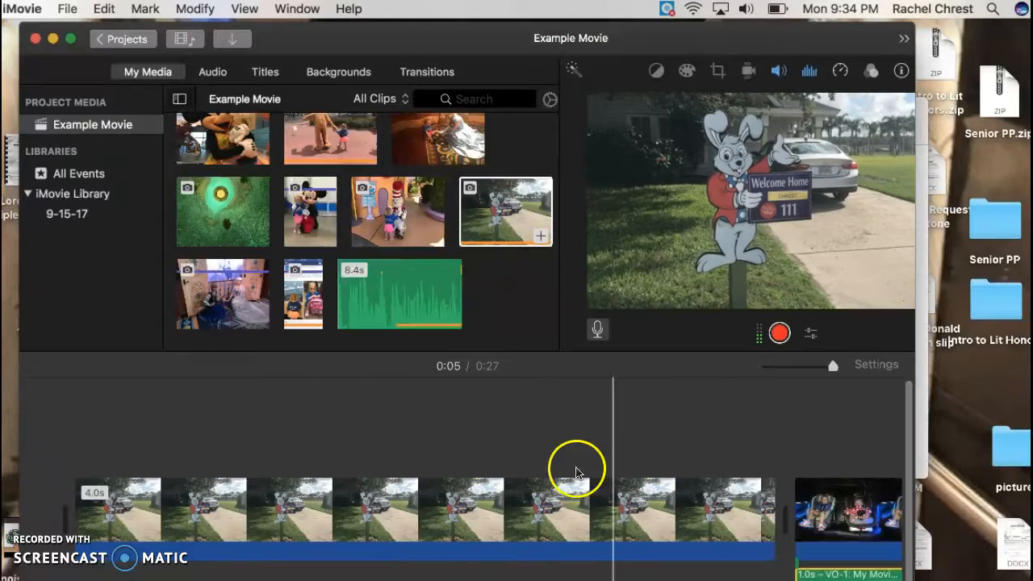
click(474, 218)
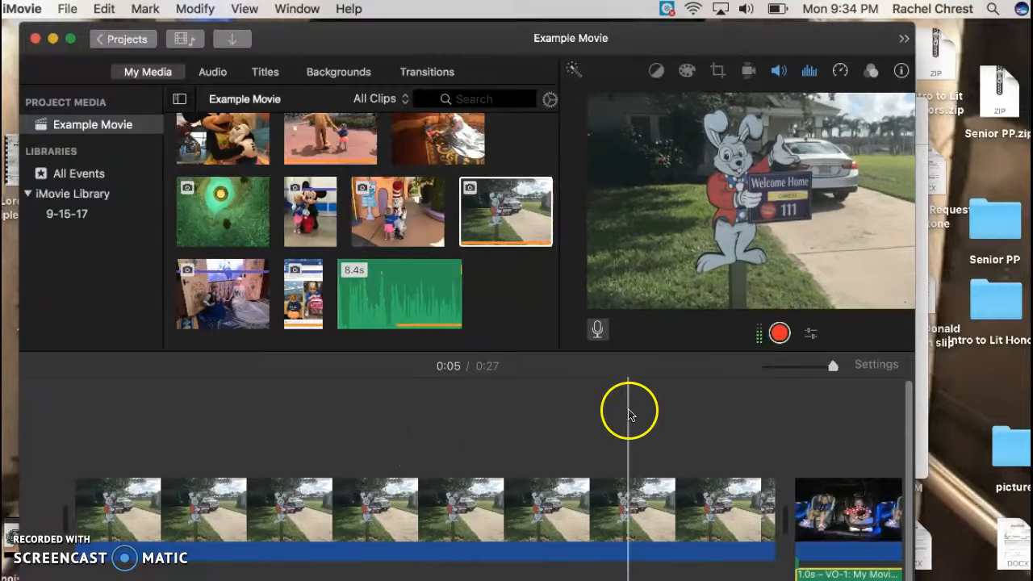
click(351, 237)
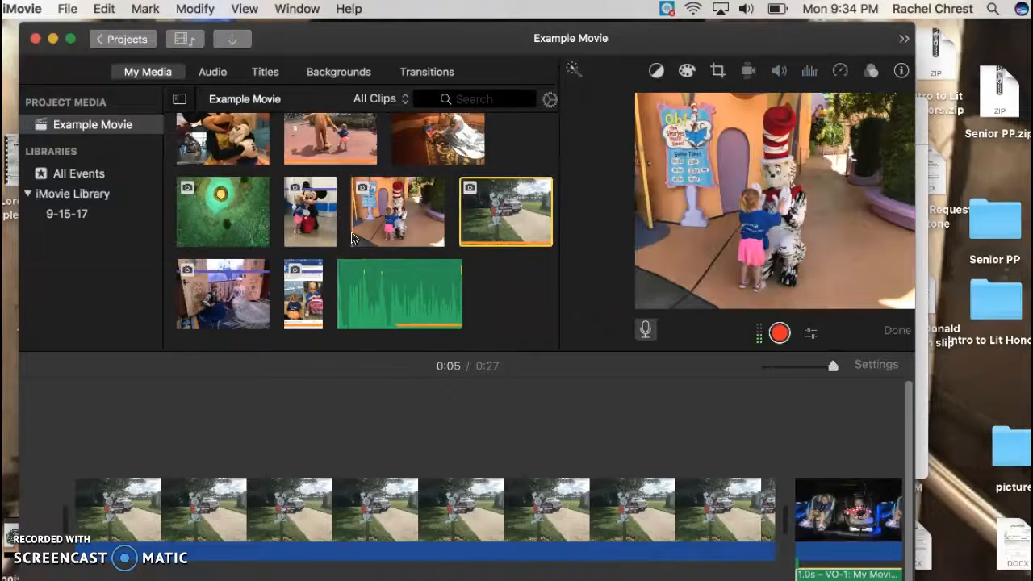
click(326, 241)
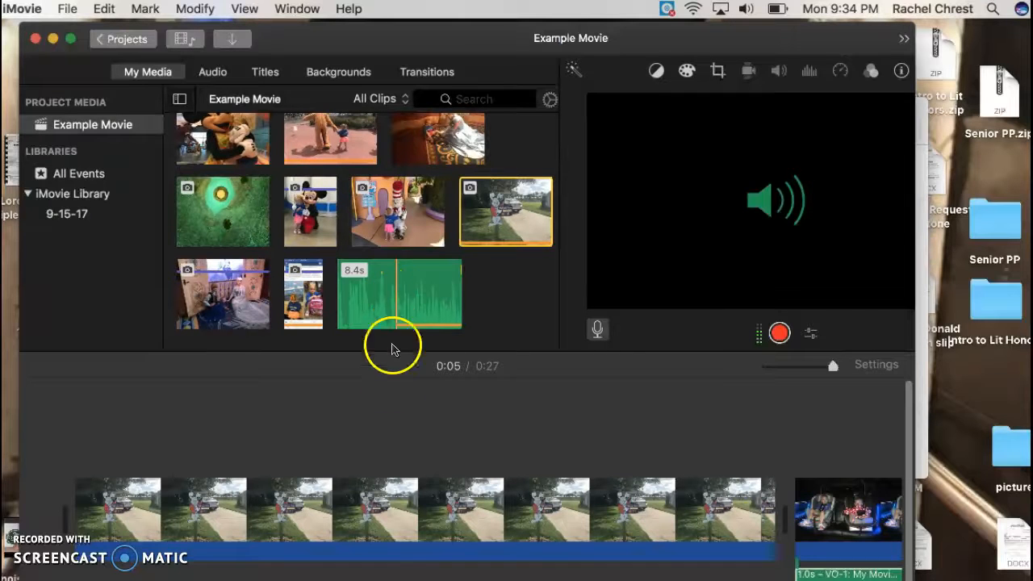
click(397, 484)
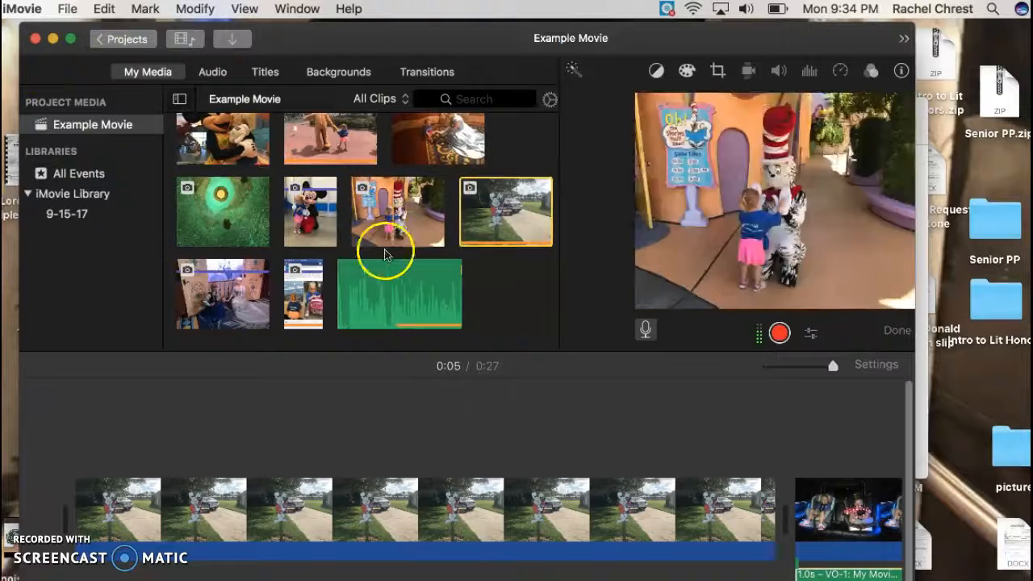
scroll(367, 279, up, 5)
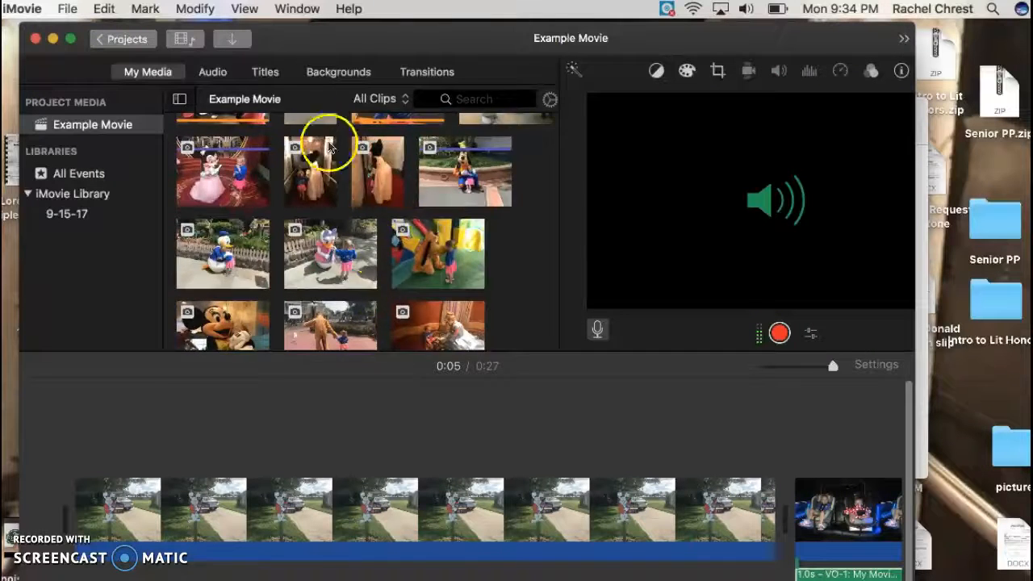
scroll(329, 145, down, 4)
scroll(299, 254, up, 4)
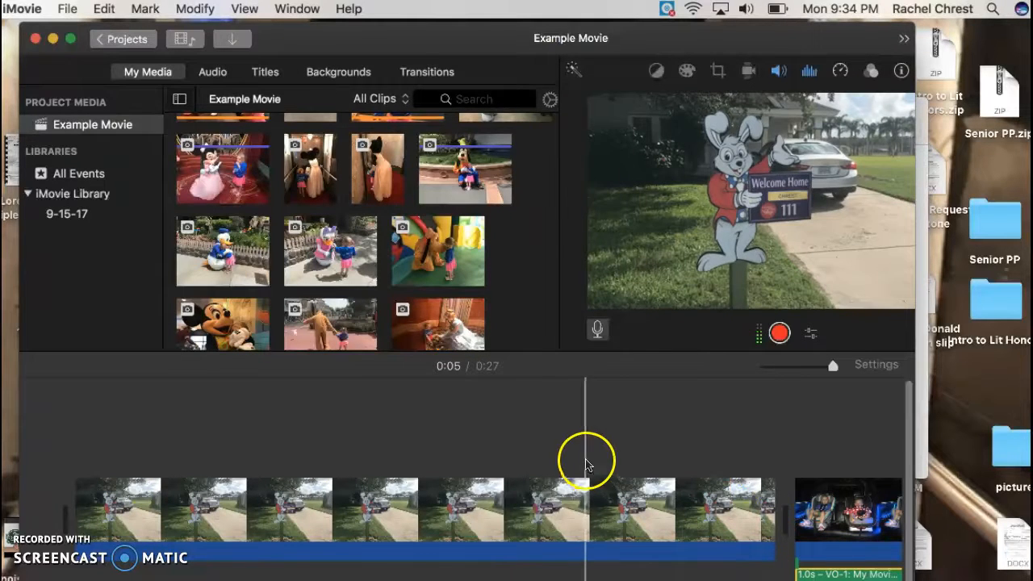
Select the voiceover segment under the car seat clip and raise its volume slightly.
click(826, 548)
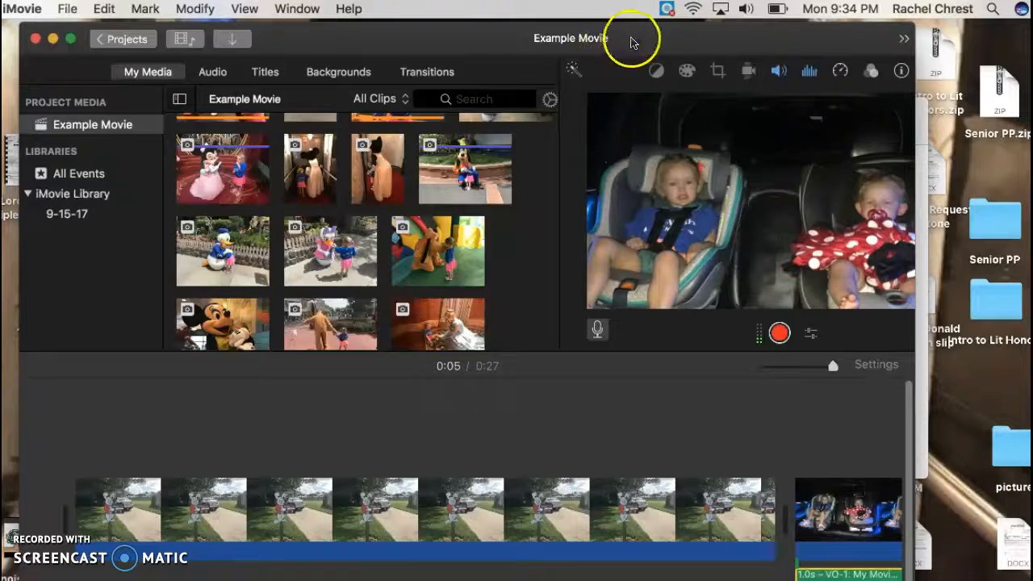
drag(632, 42, 614, 40)
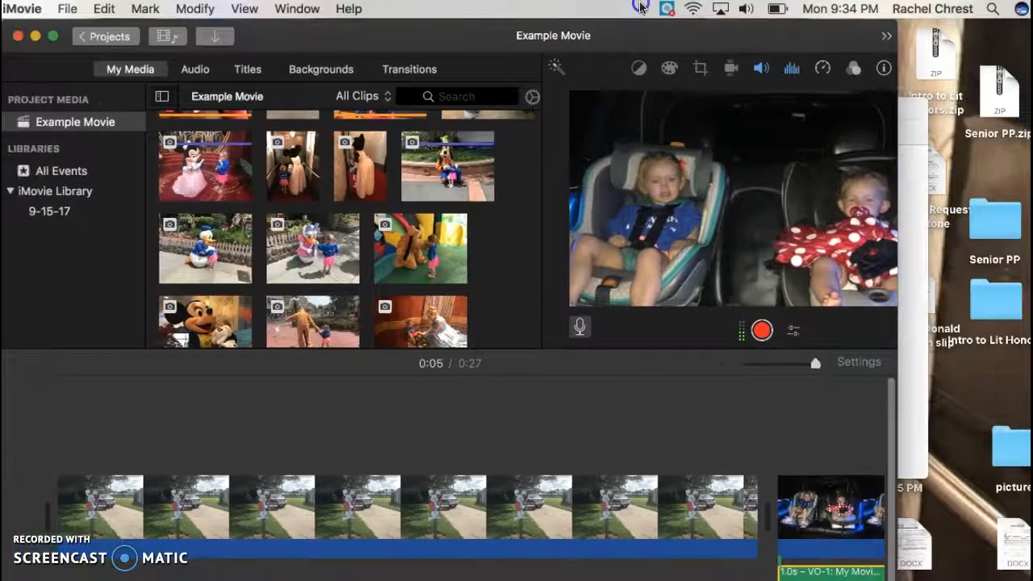
drag(640, 6, 652, 7)
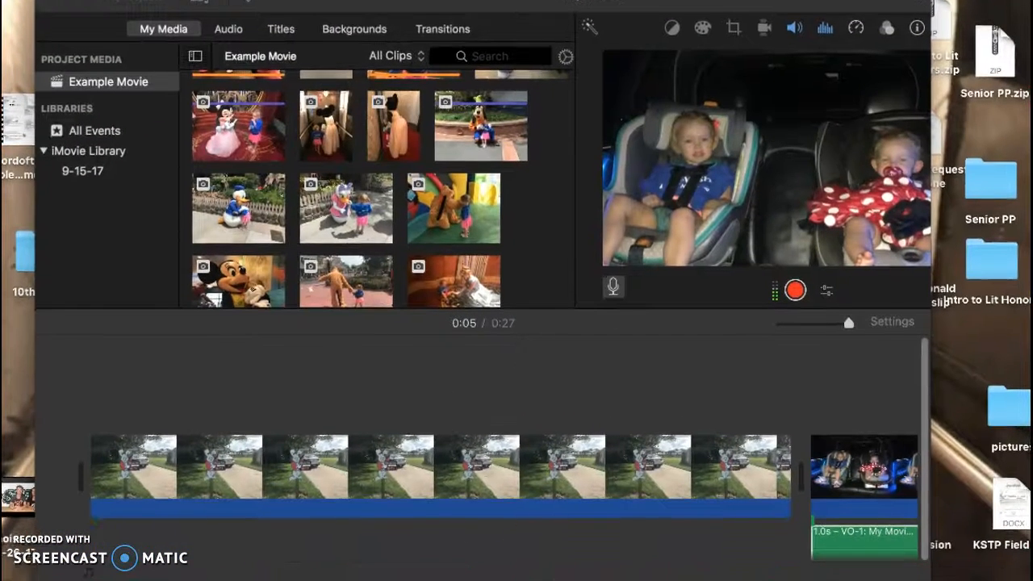
click(842, 554)
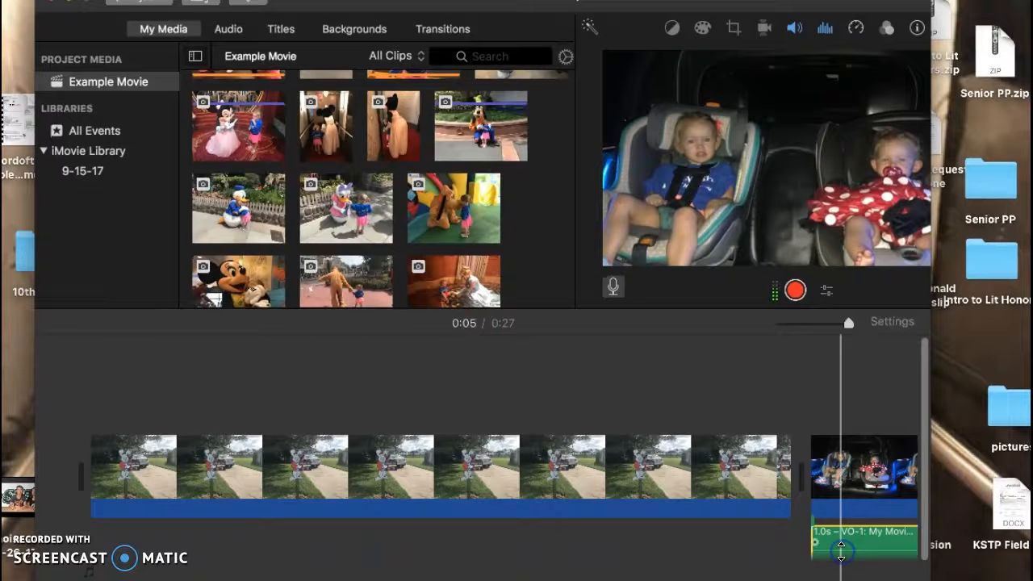
mouse_move(841, 552)
mouse_down()
mouse_move(841, 534)
mouse_move(839, 557)
mouse_move(836, 544)
mouse_up()
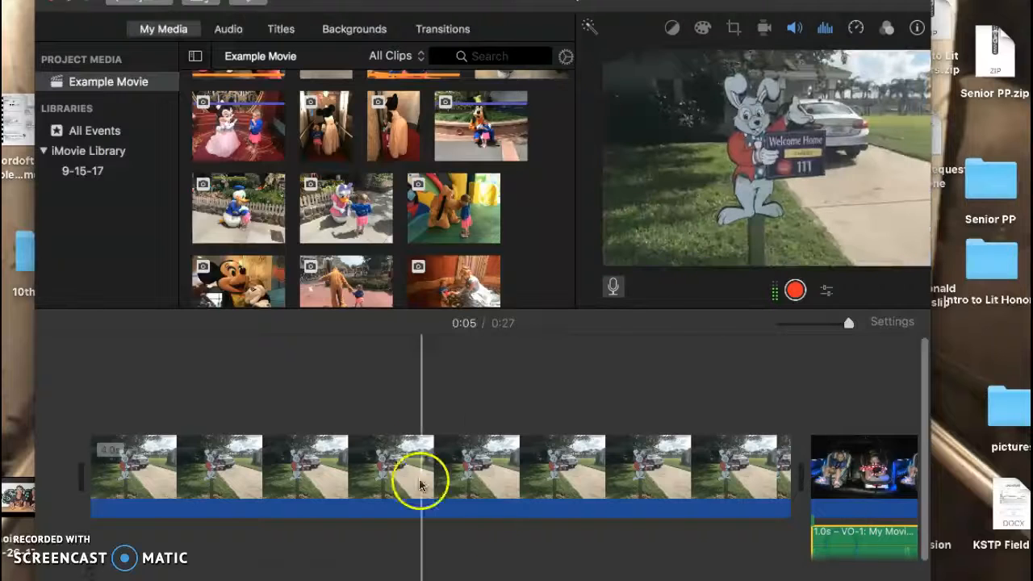